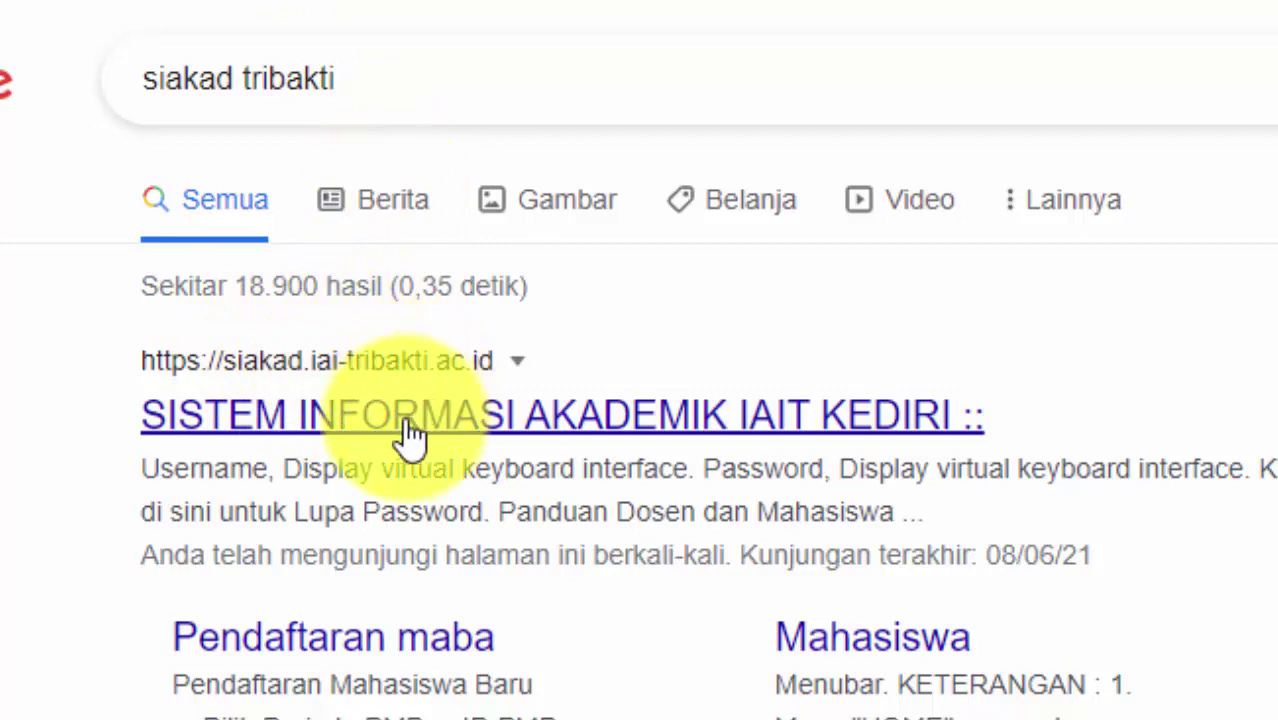
# Step: Open the Sistem Informasi Akademik IAIT Kediri site from the search results and log in with the account username and password
pyautogui.click(409, 433)
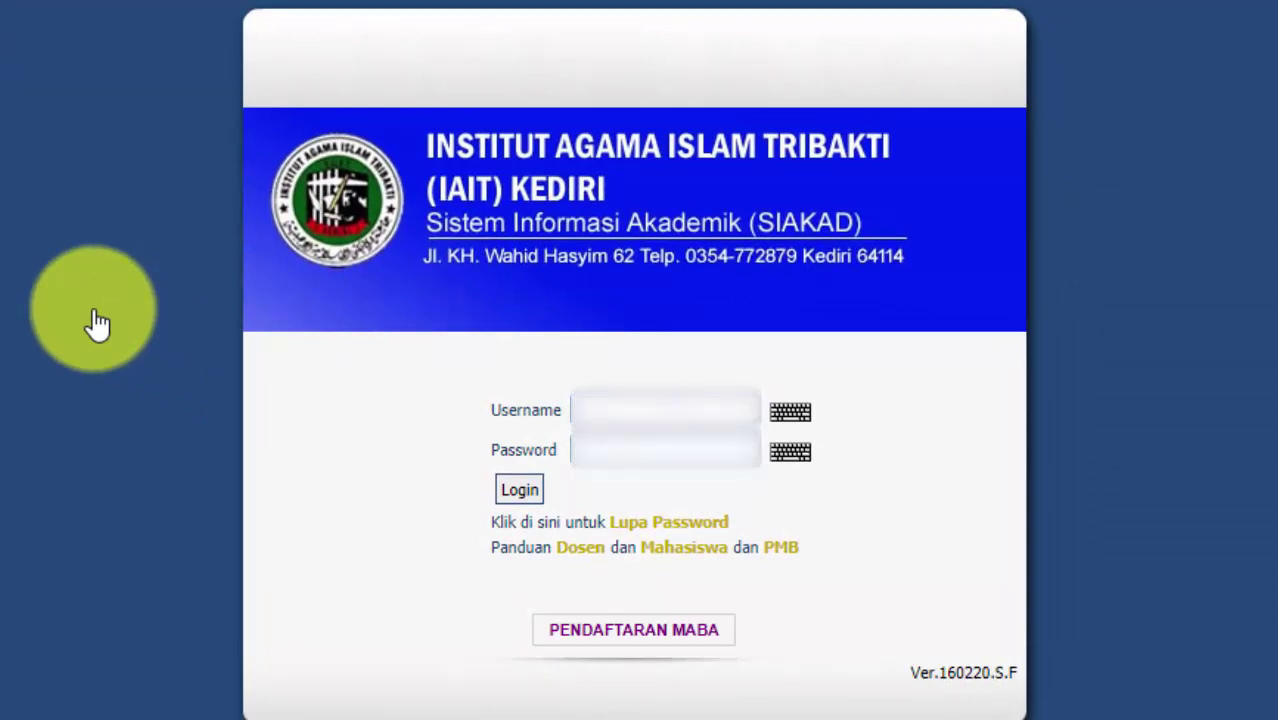
pyautogui.hotkey('ctrl', 'v')
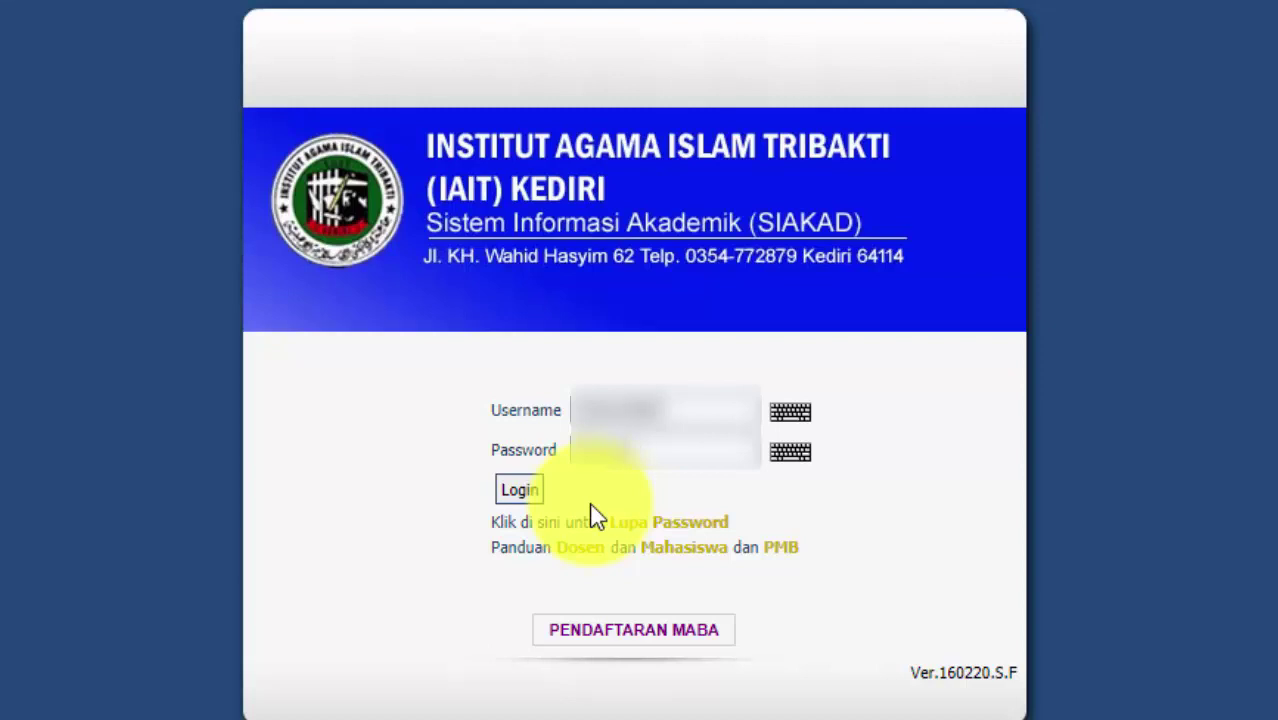
pyautogui.click(518, 500)
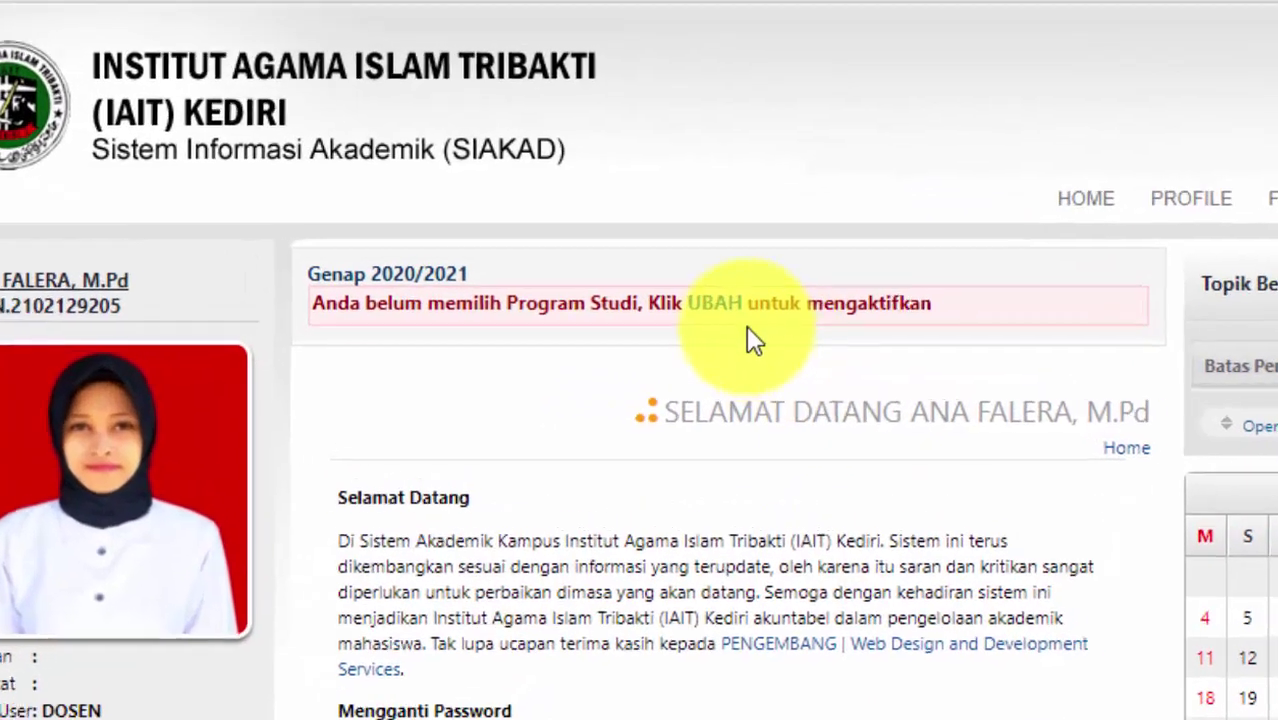
# Step: Set the active study program to S1-PENDIDIKAN ISLAM ANAK USIA DINI - 86236
pyautogui.click(708, 304)
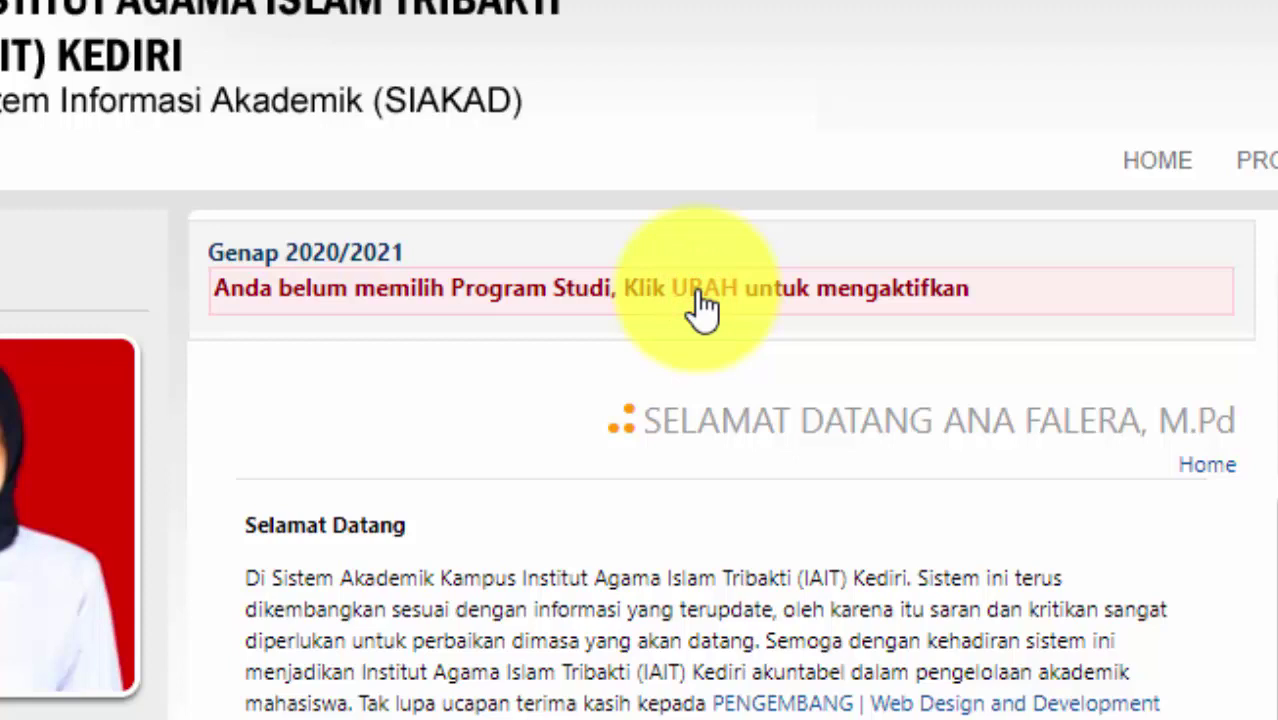
pyautogui.click(706, 304)
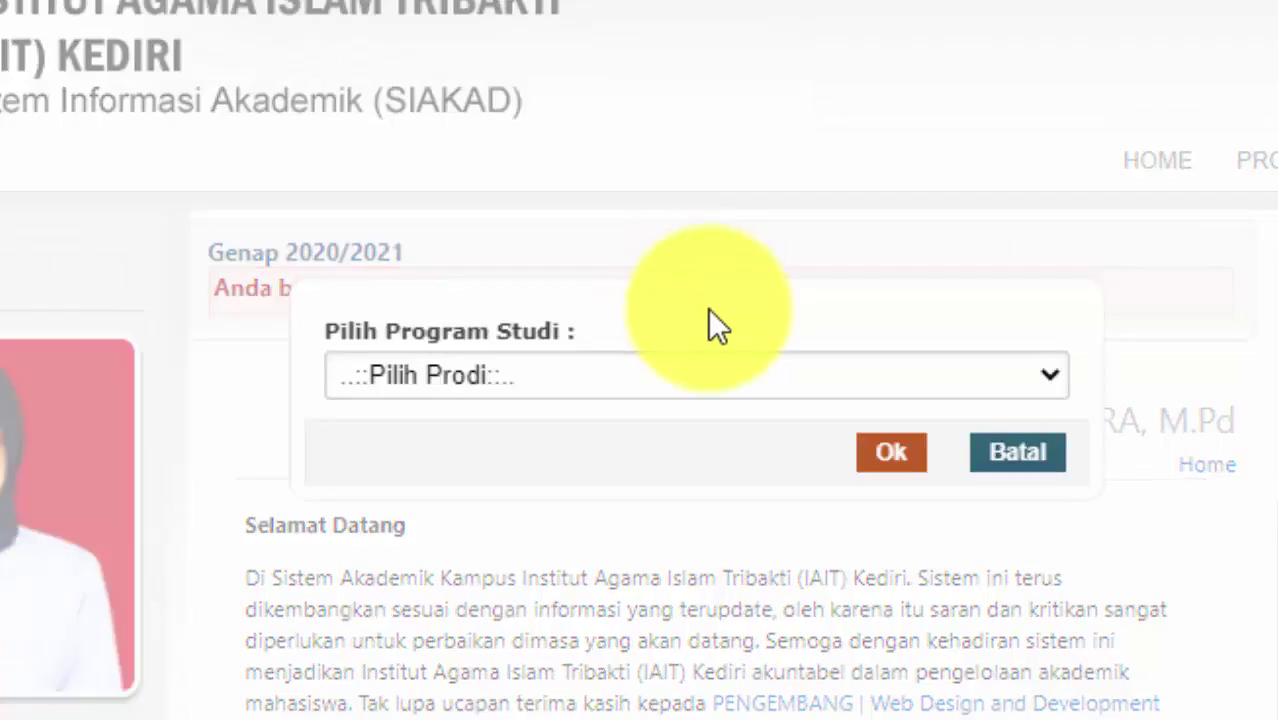
pyautogui.click(957, 378)
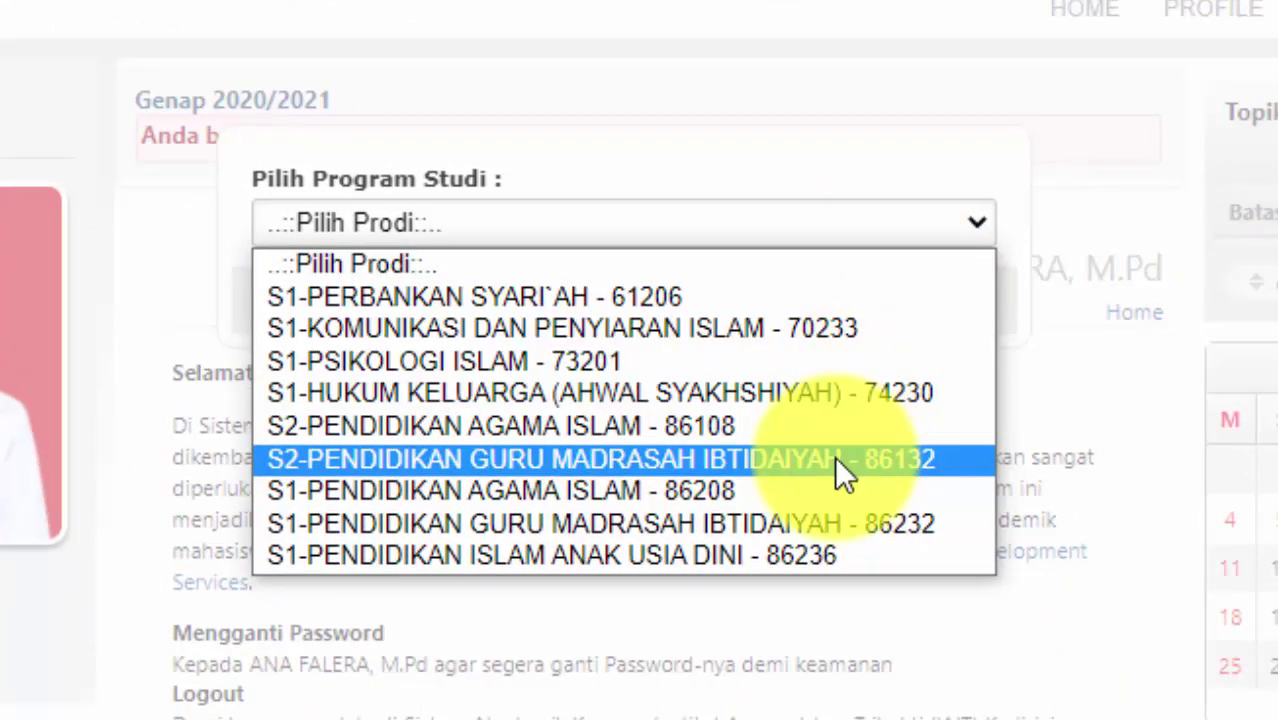
pyautogui.click(781, 557)
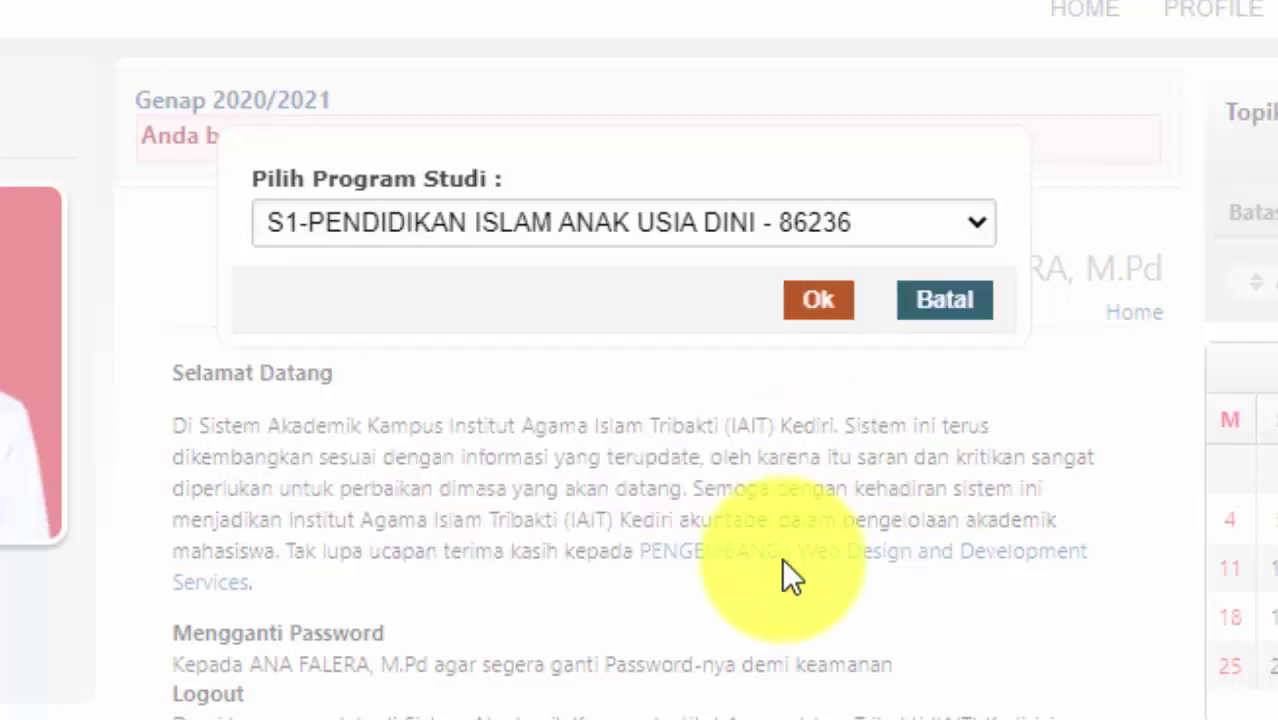
pyautogui.click(817, 305)
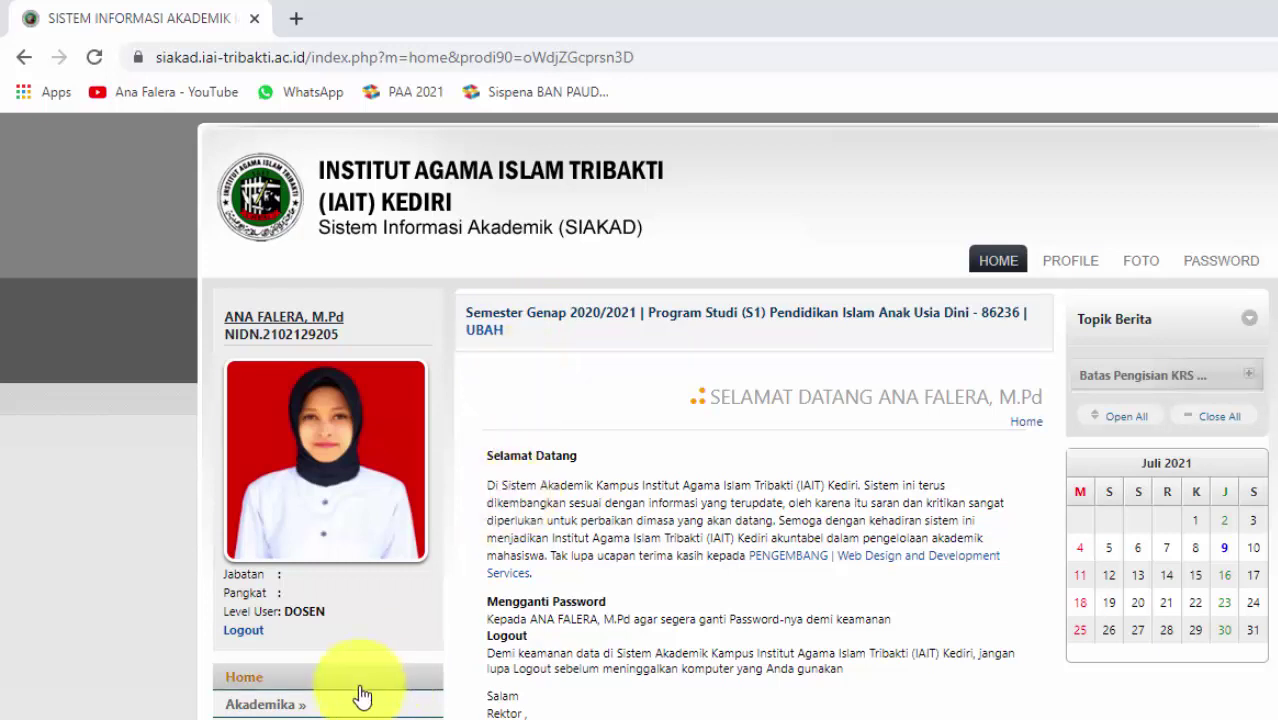
# Step: Open the Input Nilai Angka Mahasiswa page for entering students' numeric grades
pyautogui.moveTo(300, 708)
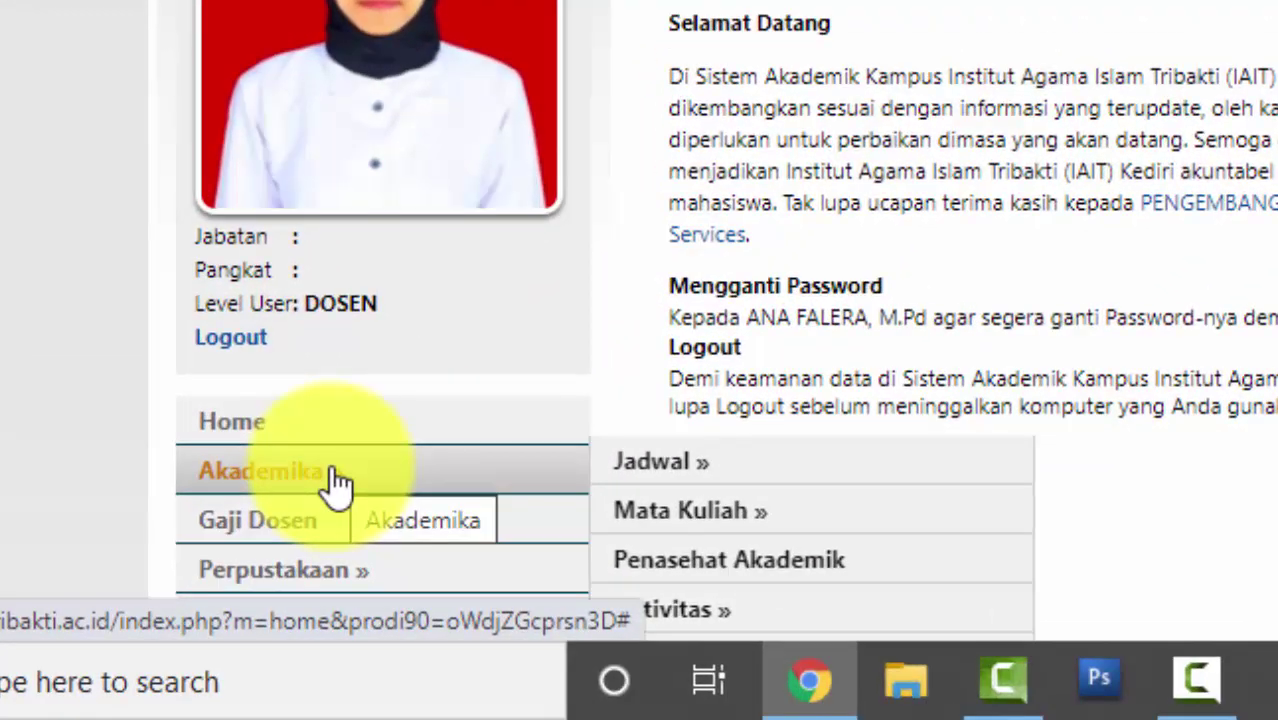
pyautogui.scroll(-2, 640, 300)
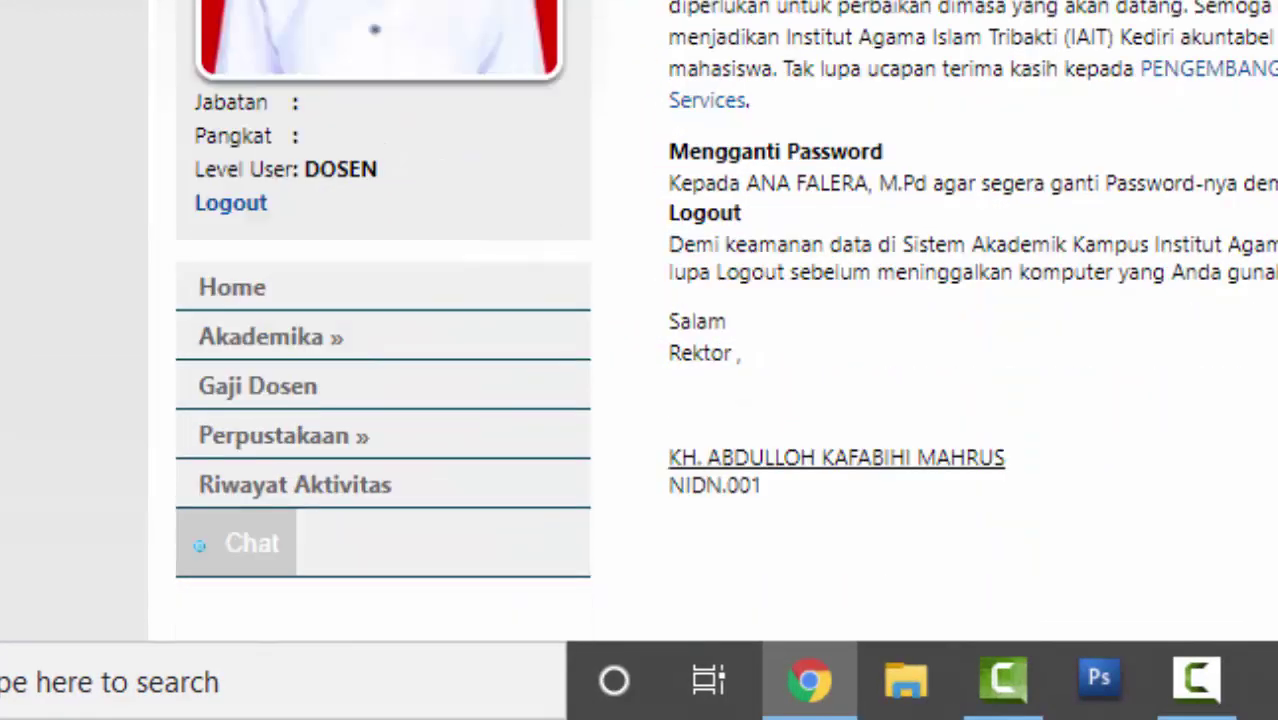
pyautogui.scroll(-1, 640, 300)
pyautogui.moveTo(318, 110)
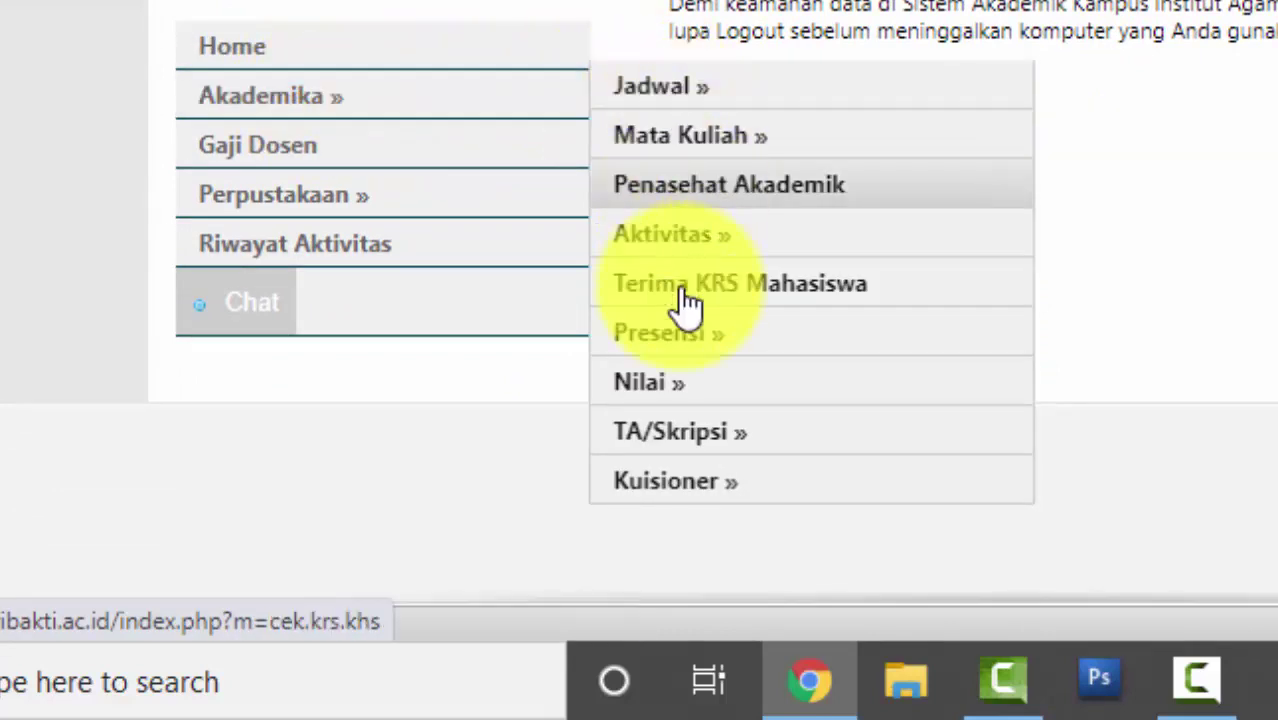
pyautogui.moveTo(698, 391)
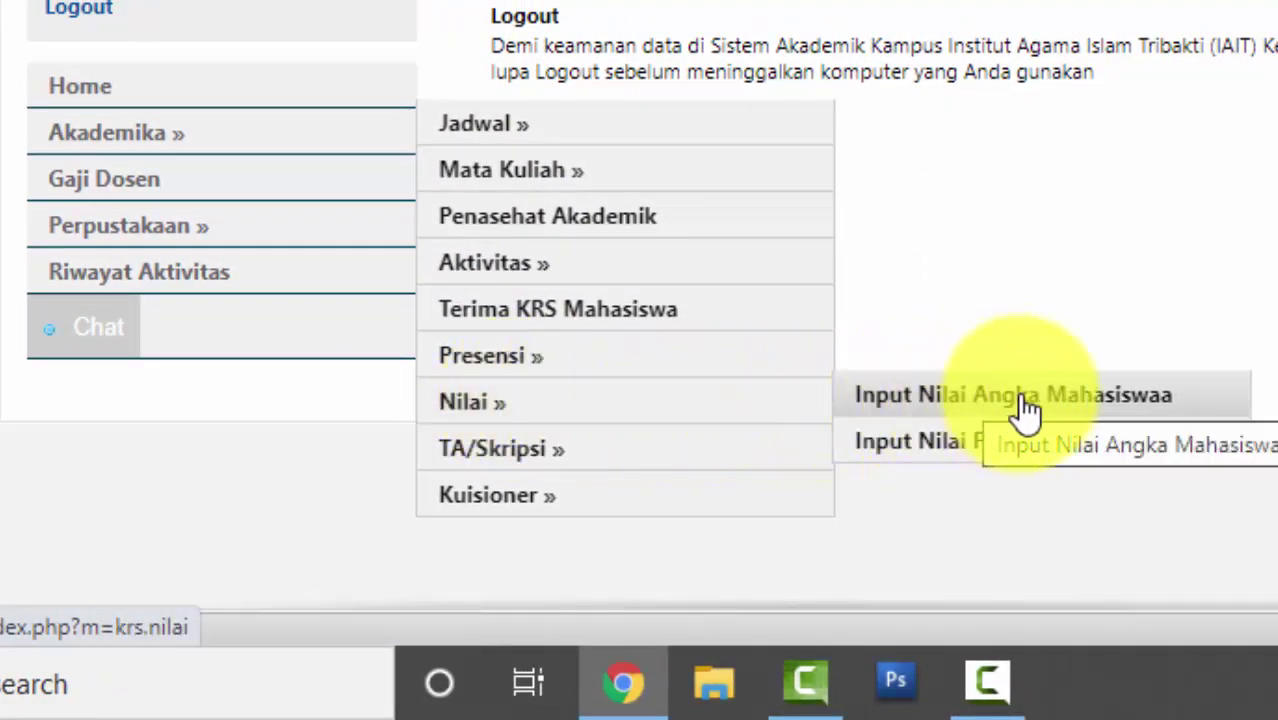
pyautogui.click(1181, 402)
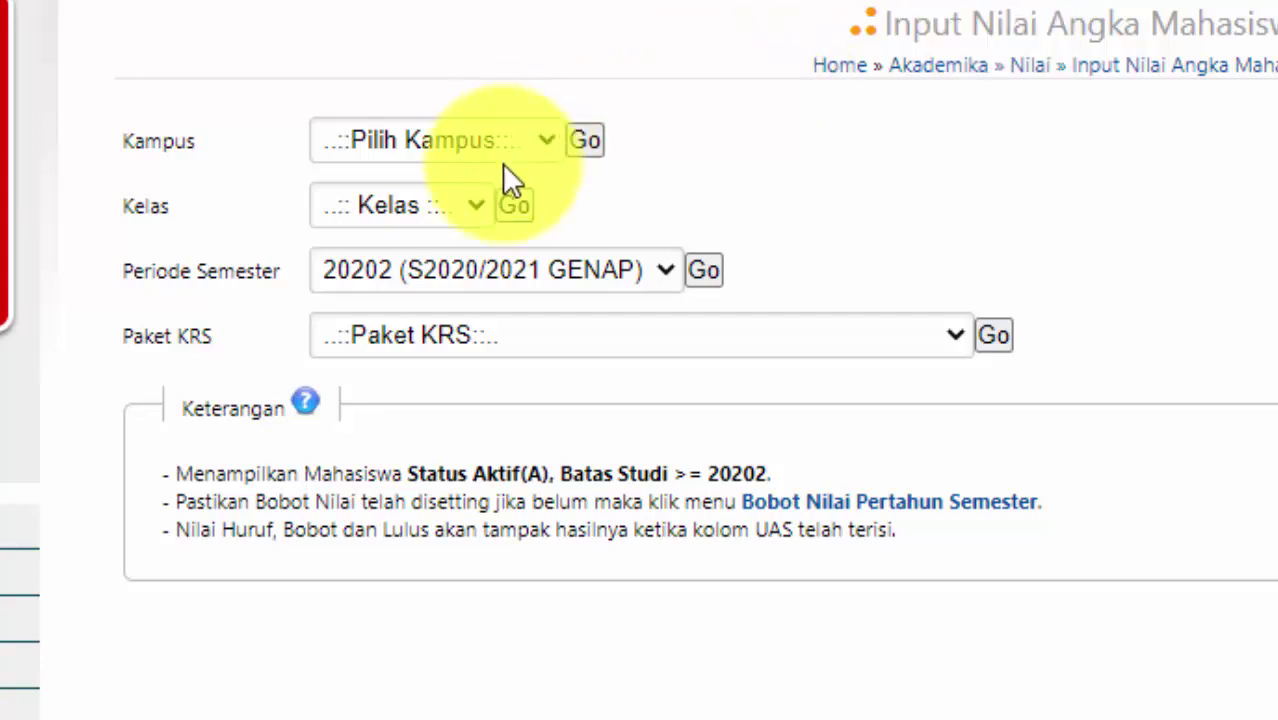
# Step: Show the grade list for class PIAUD REG - KAMPUS 1, package SEMESTER 2, course PIAUD301 METODE PENGEMBANGAN KOGNITIF AUD
pyautogui.click(470, 205)
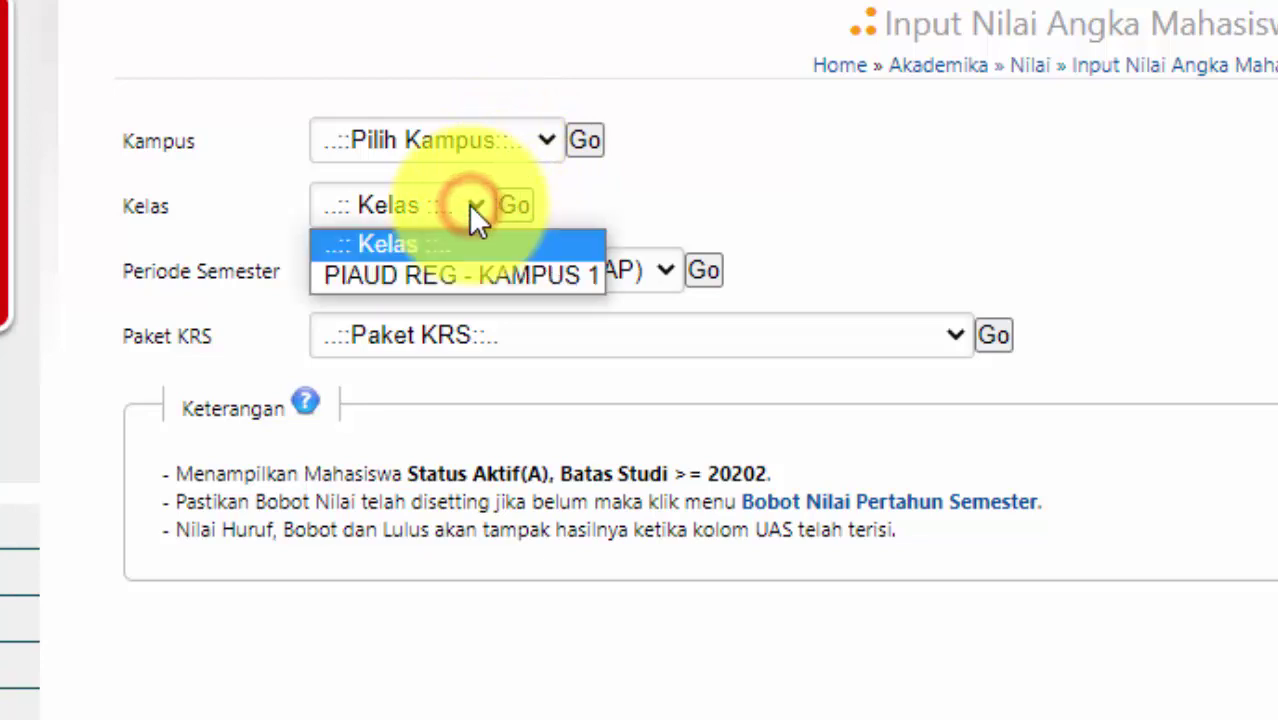
pyautogui.click(452, 277)
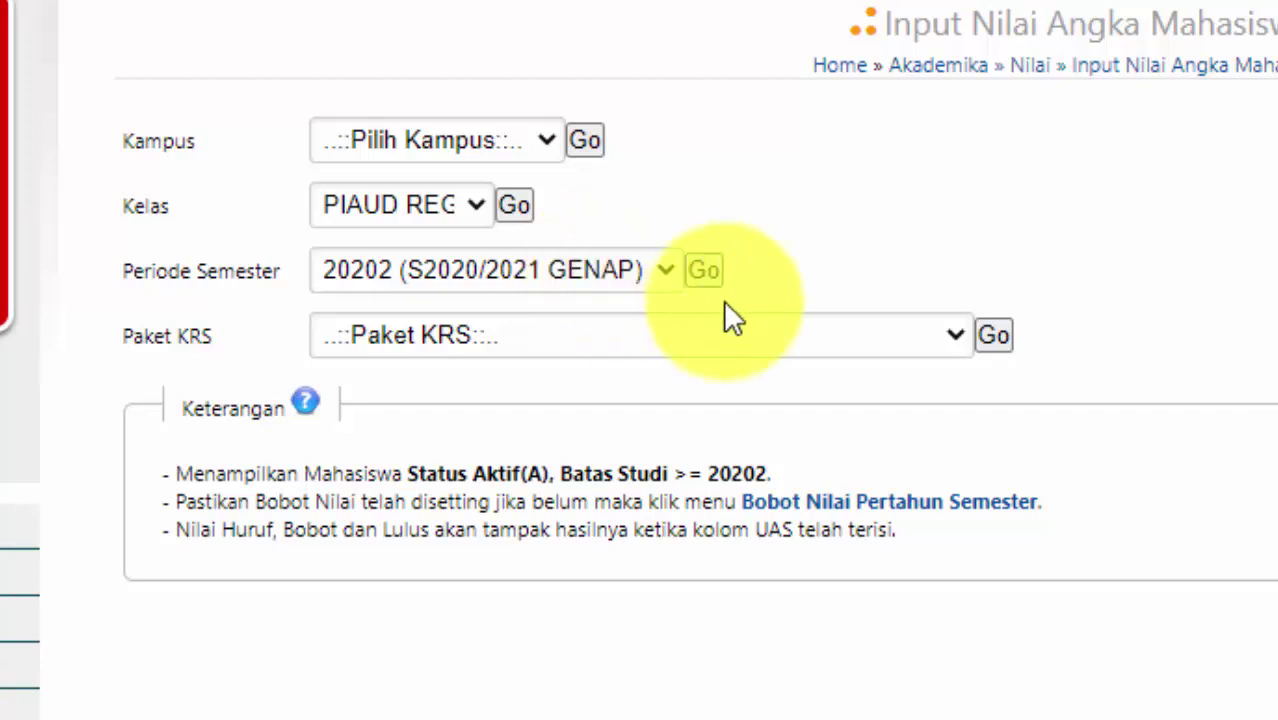
pyautogui.click(958, 340)
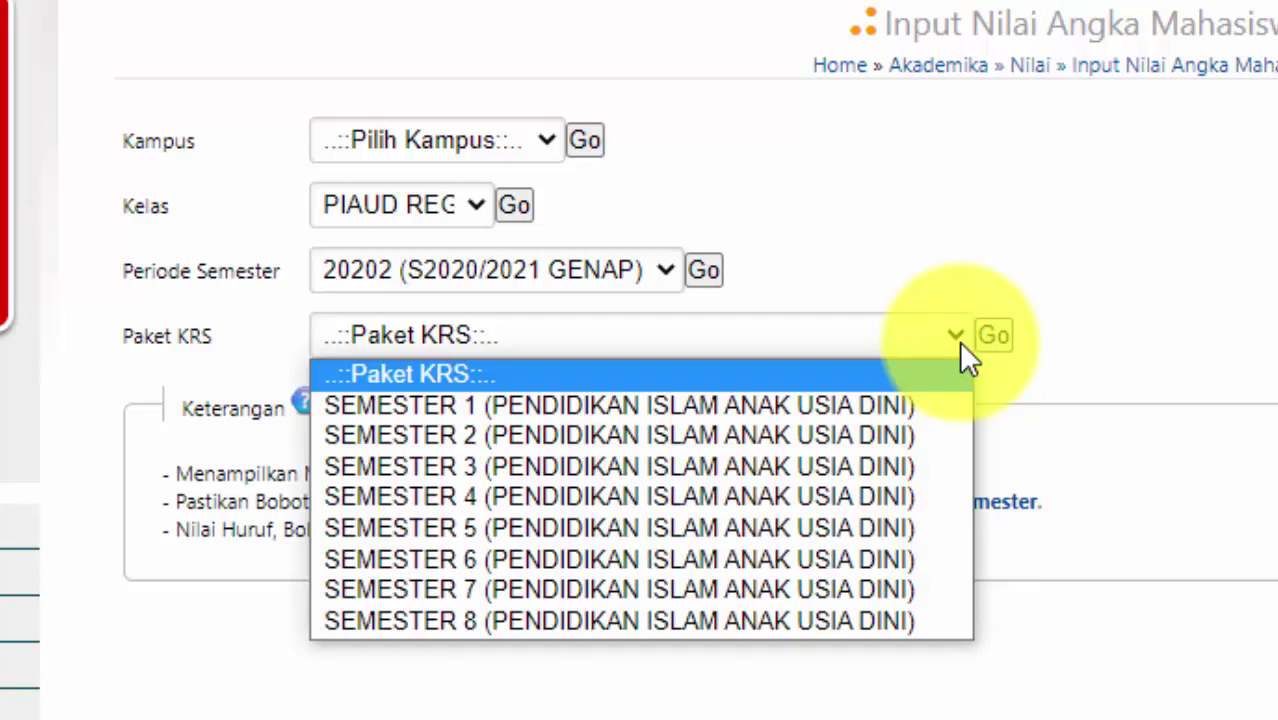
pyautogui.click(868, 436)
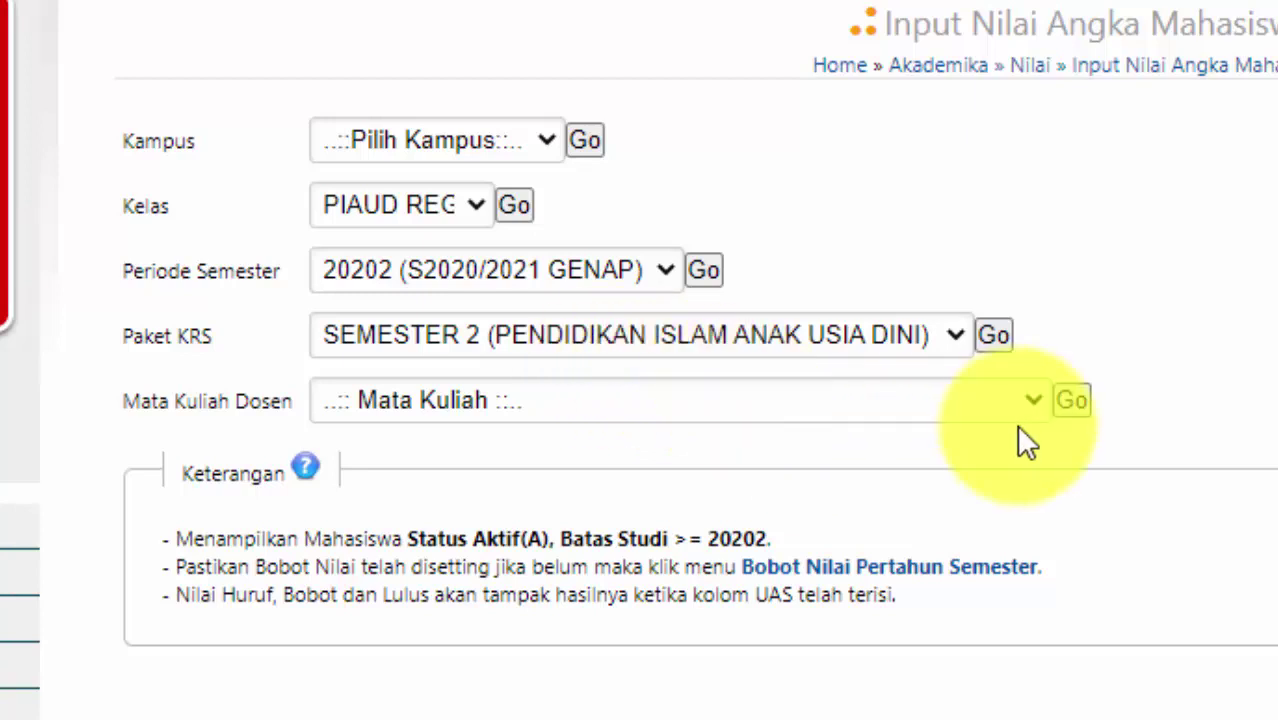
pyautogui.click(1038, 398)
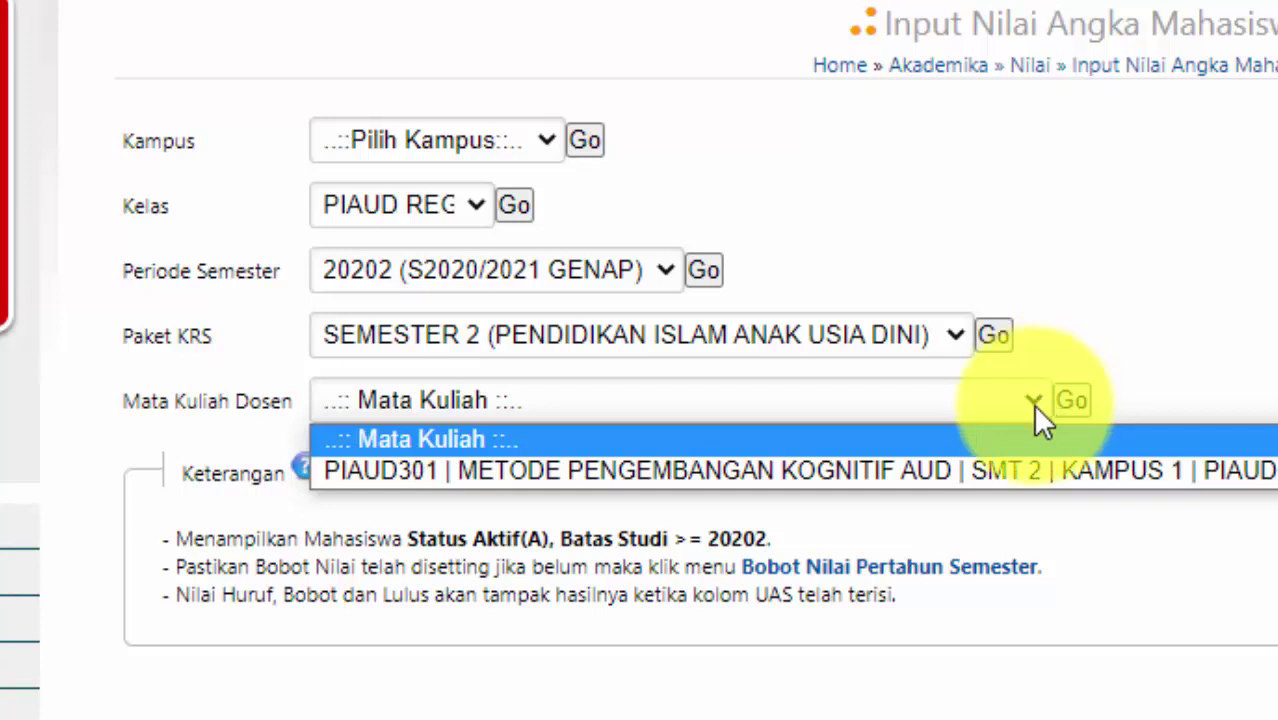
pyautogui.click(1005, 478)
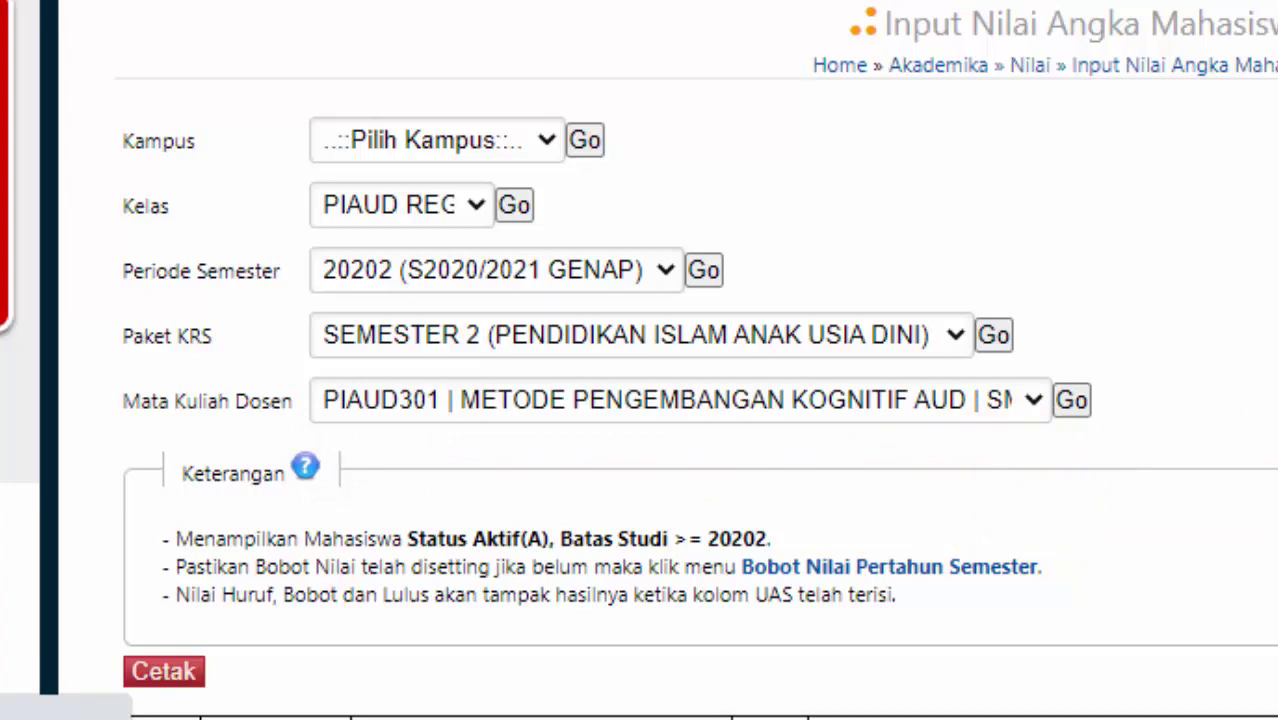
# Step: Examine the course's full student list and its Harian, Tugas, UTS and UAS grade columns
pyautogui.scroll(-2, 639, 360)
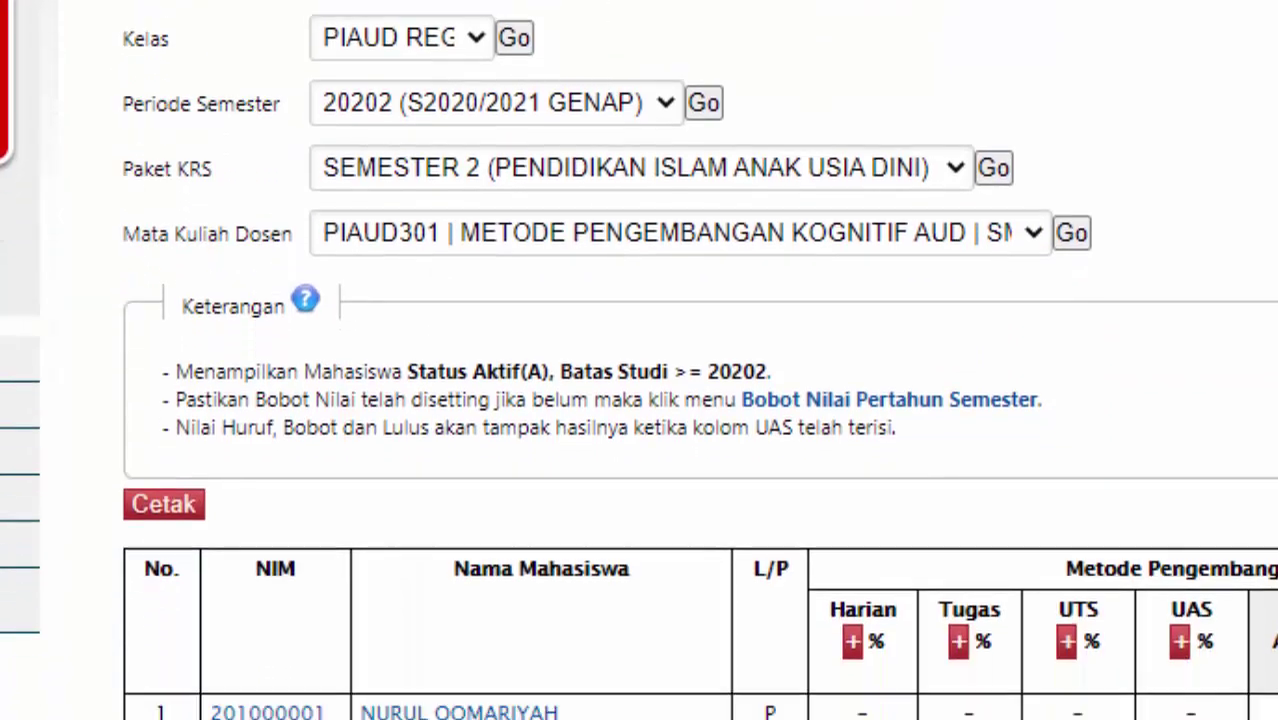
pyautogui.scroll(-3, 639, 360)
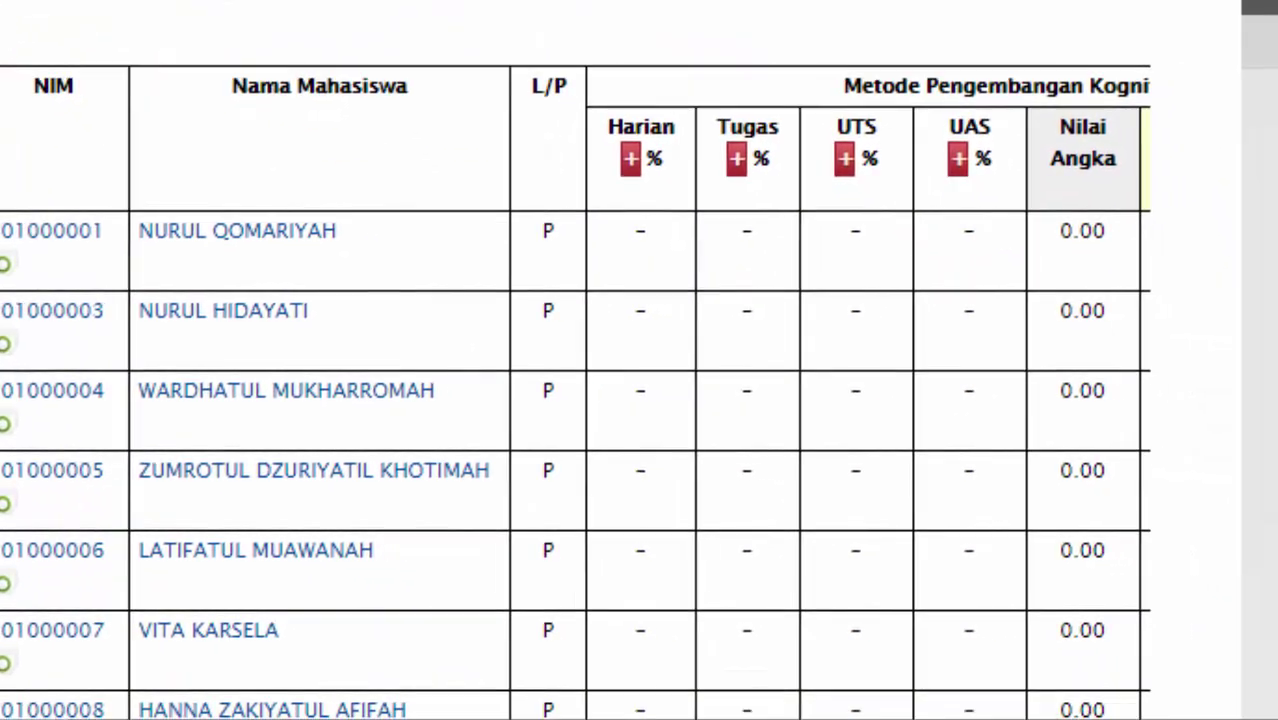
pyautogui.scroll(-4, 639, 360)
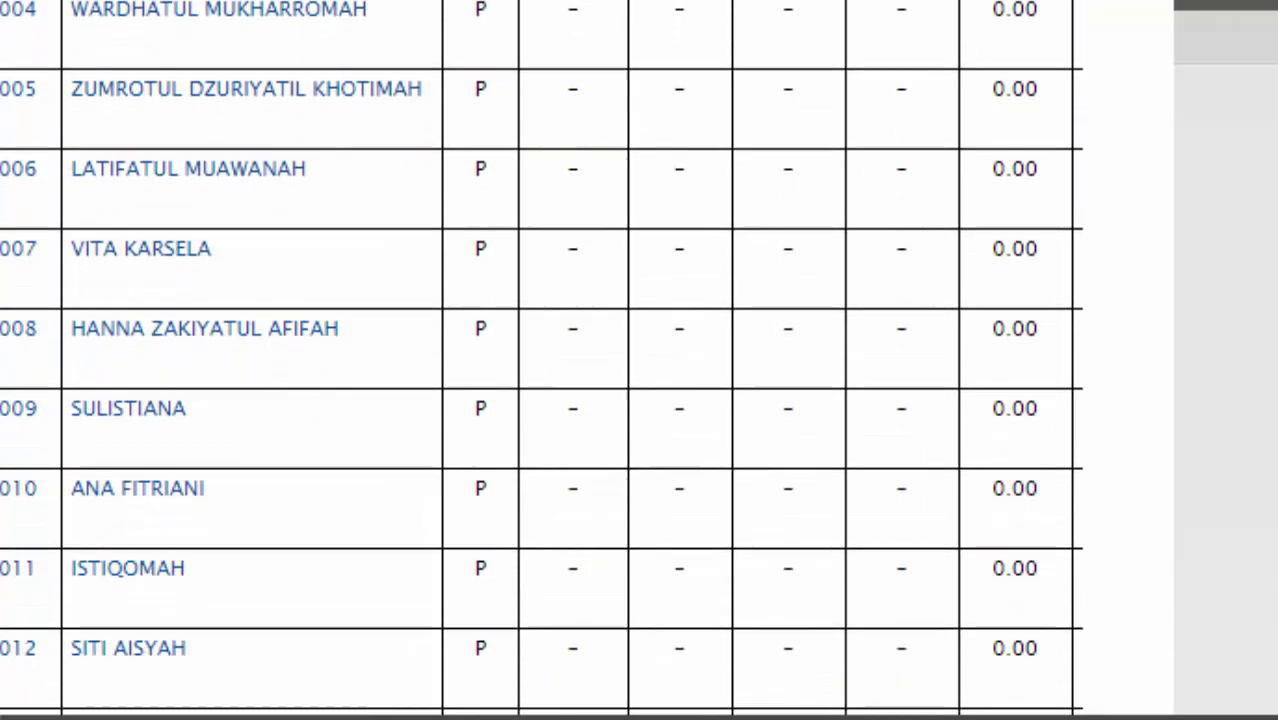
pyautogui.scroll(-2, 541, 358)
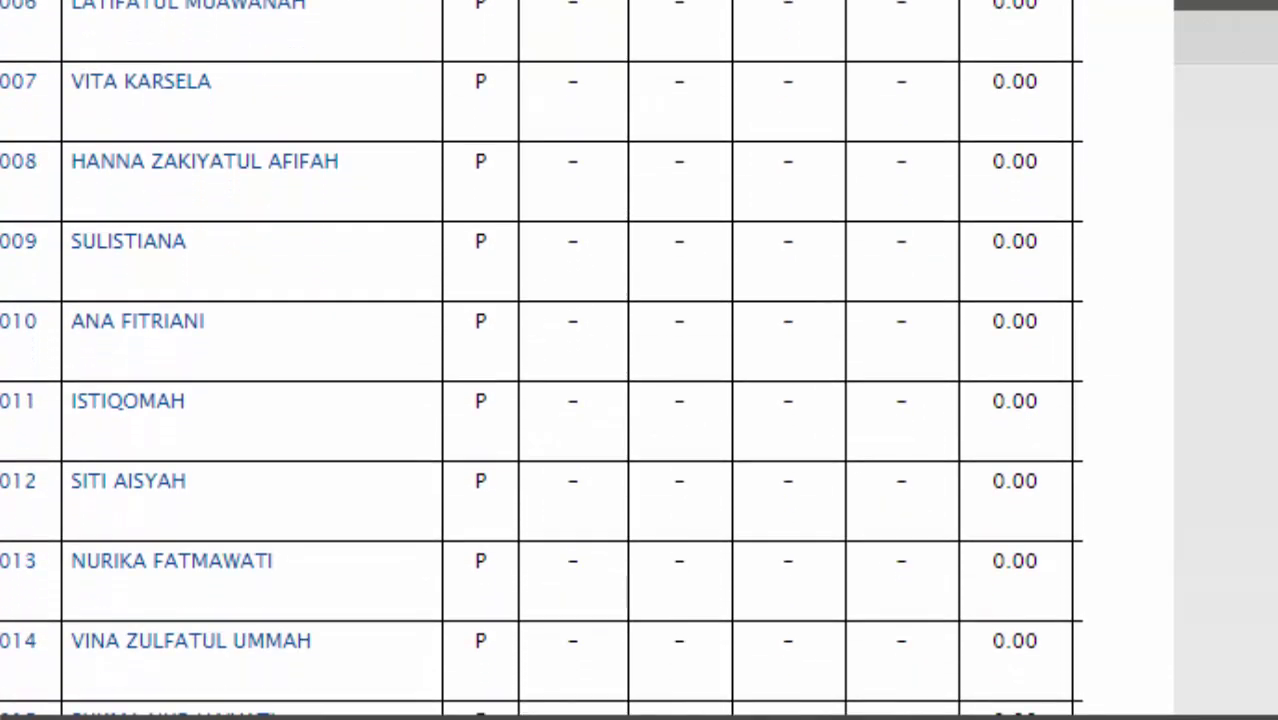
pyautogui.scroll(-6, 541, 358)
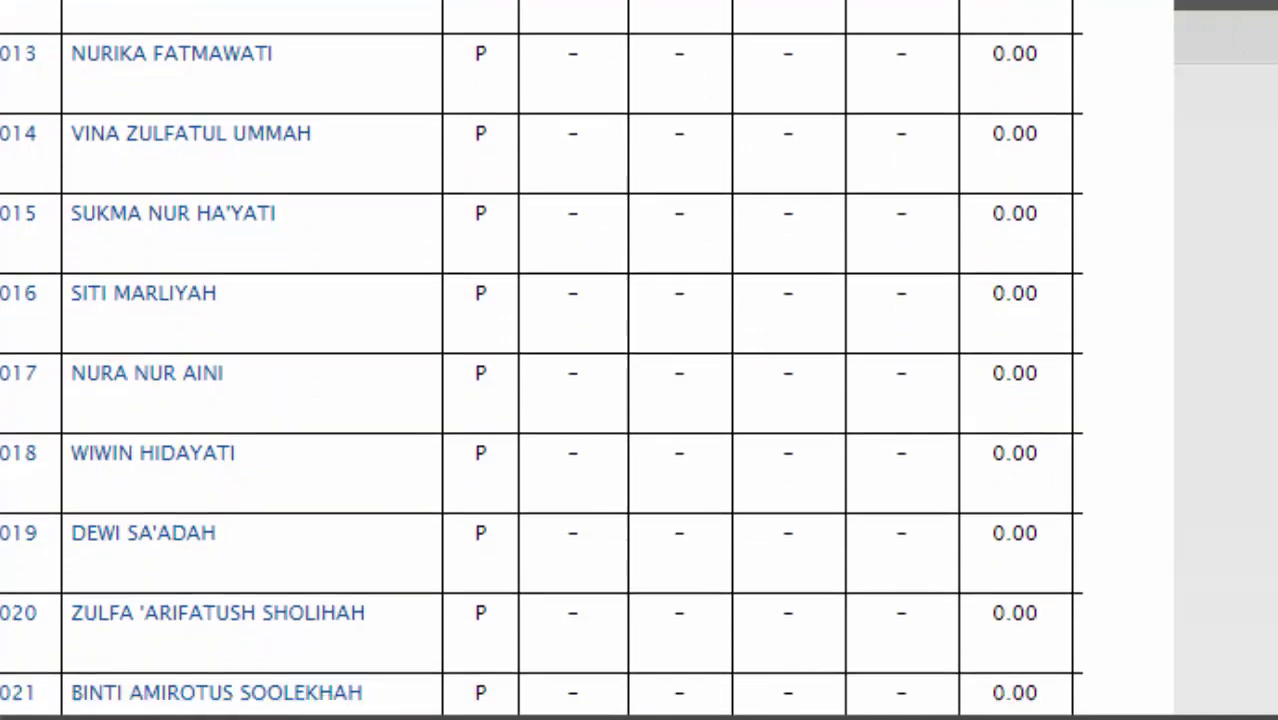
pyautogui.scroll(-10, 541, 358)
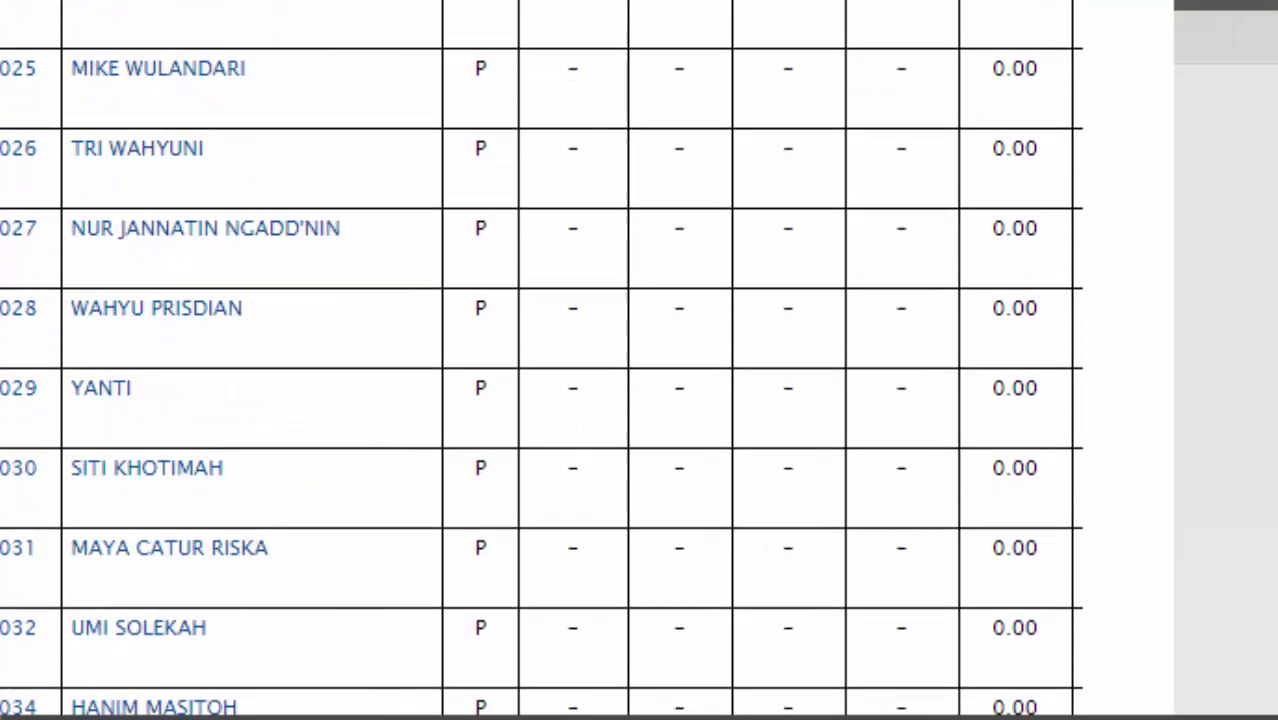
pyautogui.scroll(-13, 541, 358)
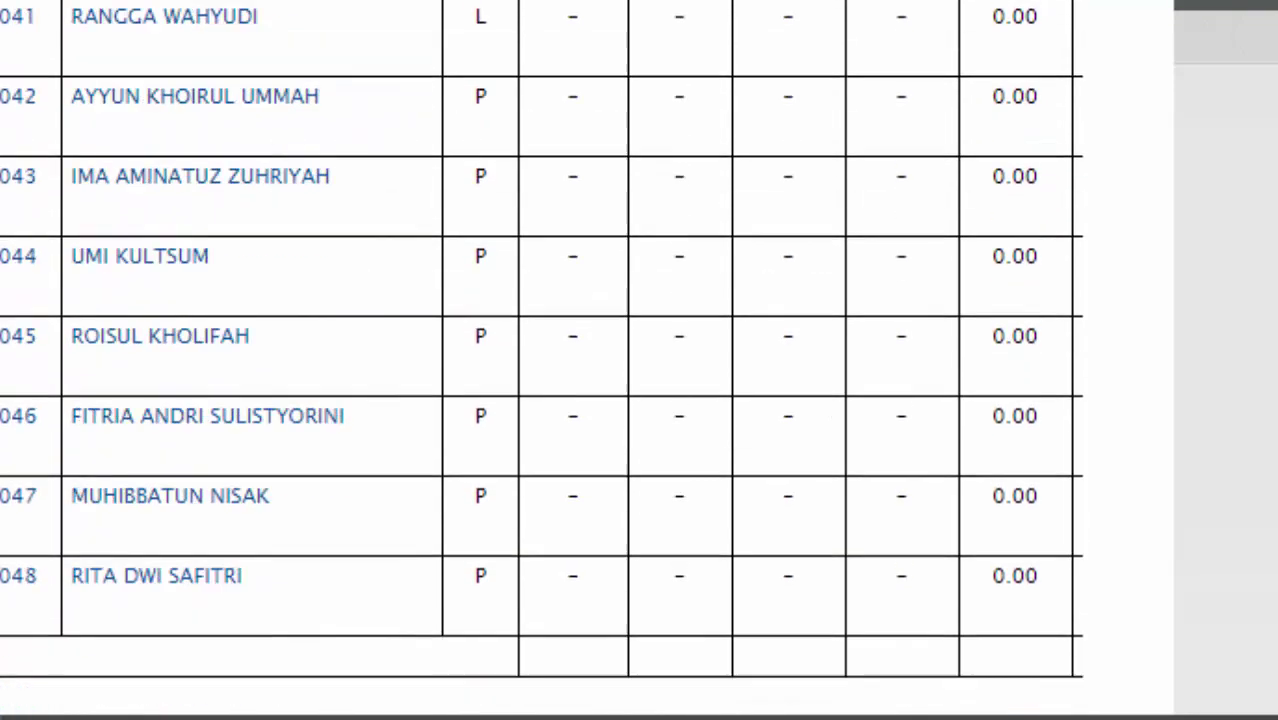
pyautogui.scroll(-5, 541, 358)
pyautogui.scroll(17, 541, 358)
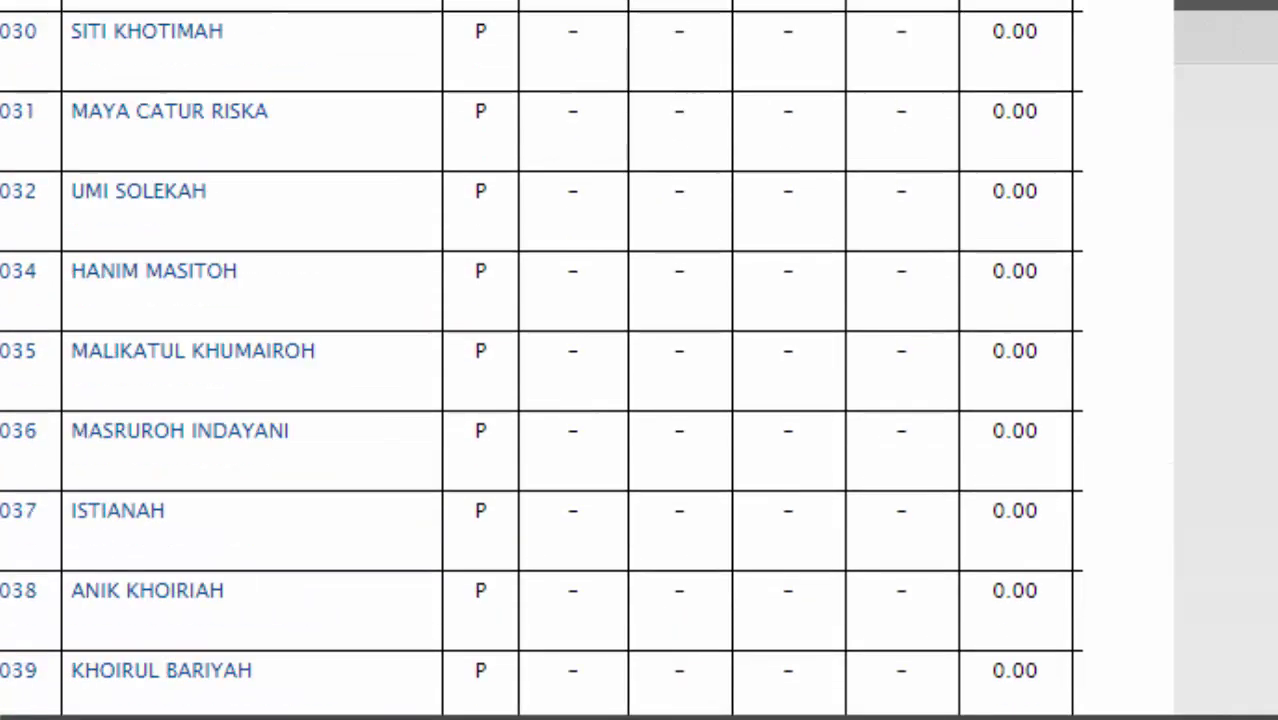
pyautogui.scroll(19, 541, 358)
pyautogui.scroll(2, 541, 358)
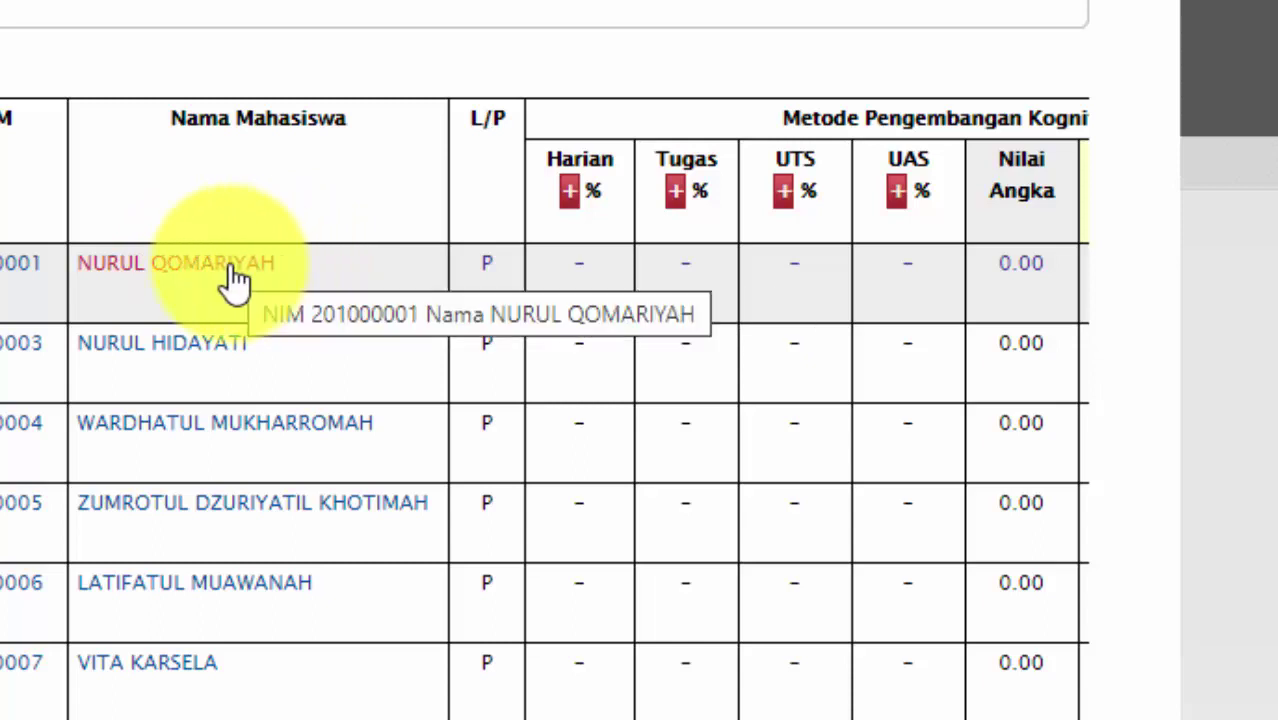
# Step: Enter and submit the first listed student's grades: Harian 80, Tugas 90, UTS 85 and UAS 80
pyautogui.click(231, 272)
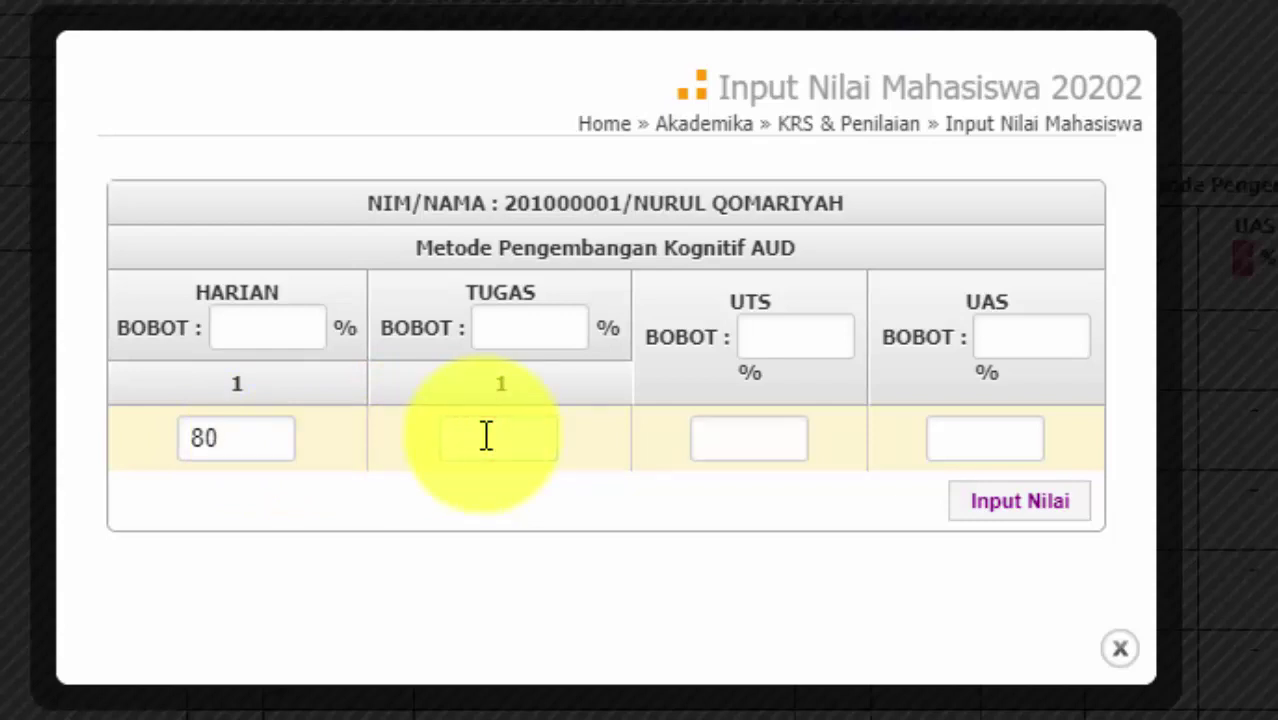
pyautogui.click(778, 440)
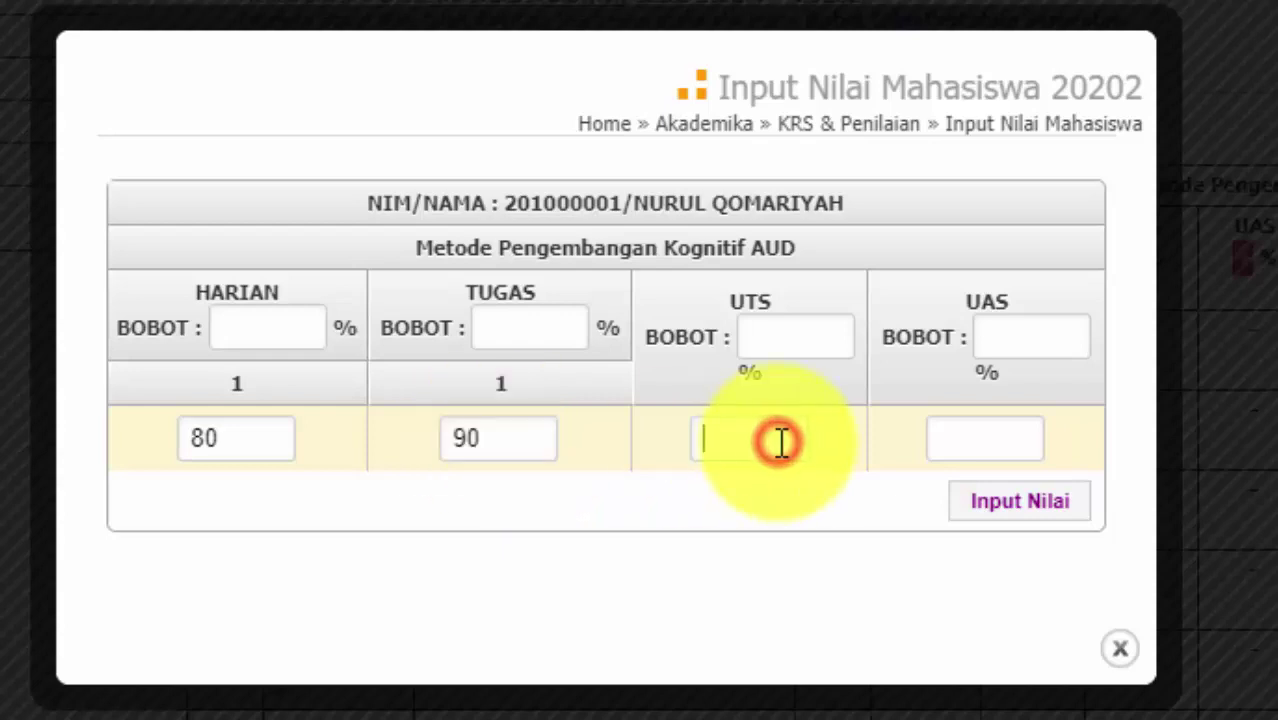
pyautogui.click(947, 437)
pyautogui.write('8')
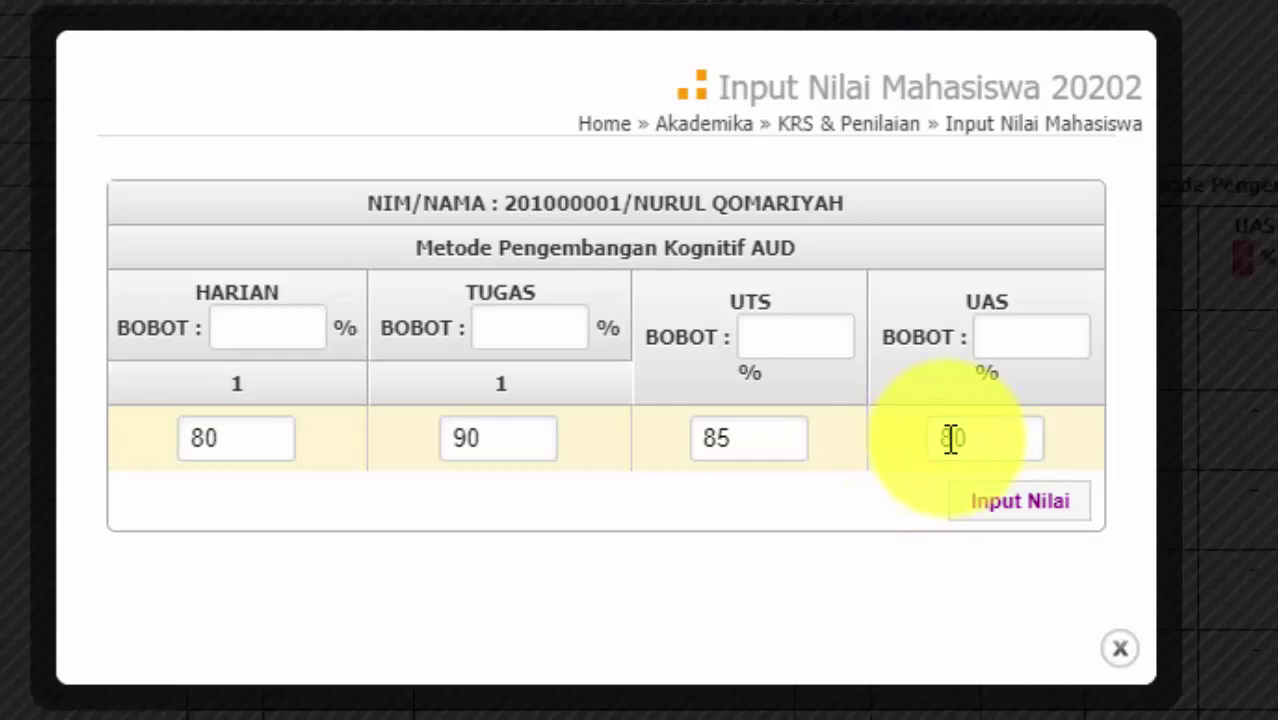
pyautogui.write('0')
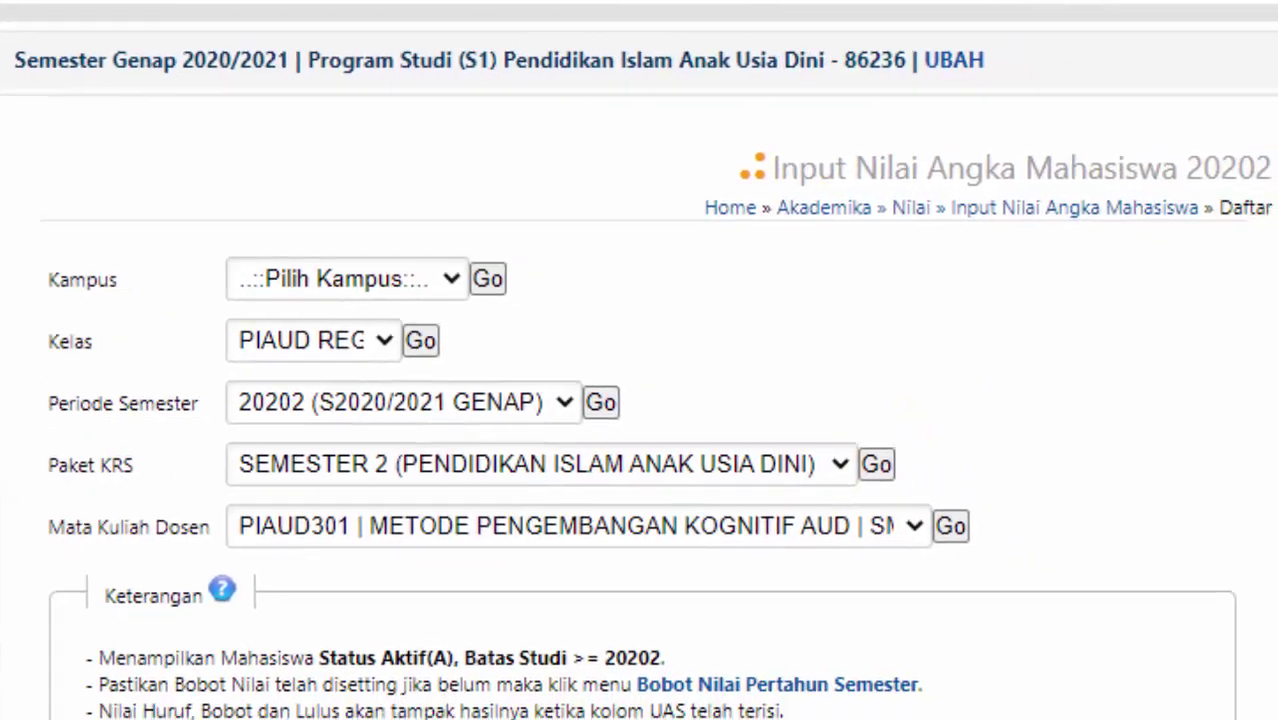
# Step: Check the first student's saved grades along with the Nilai Angka, Nilai Huruf, Bobot and Lulus columns
pyautogui.scroll(-5, 488, 365)
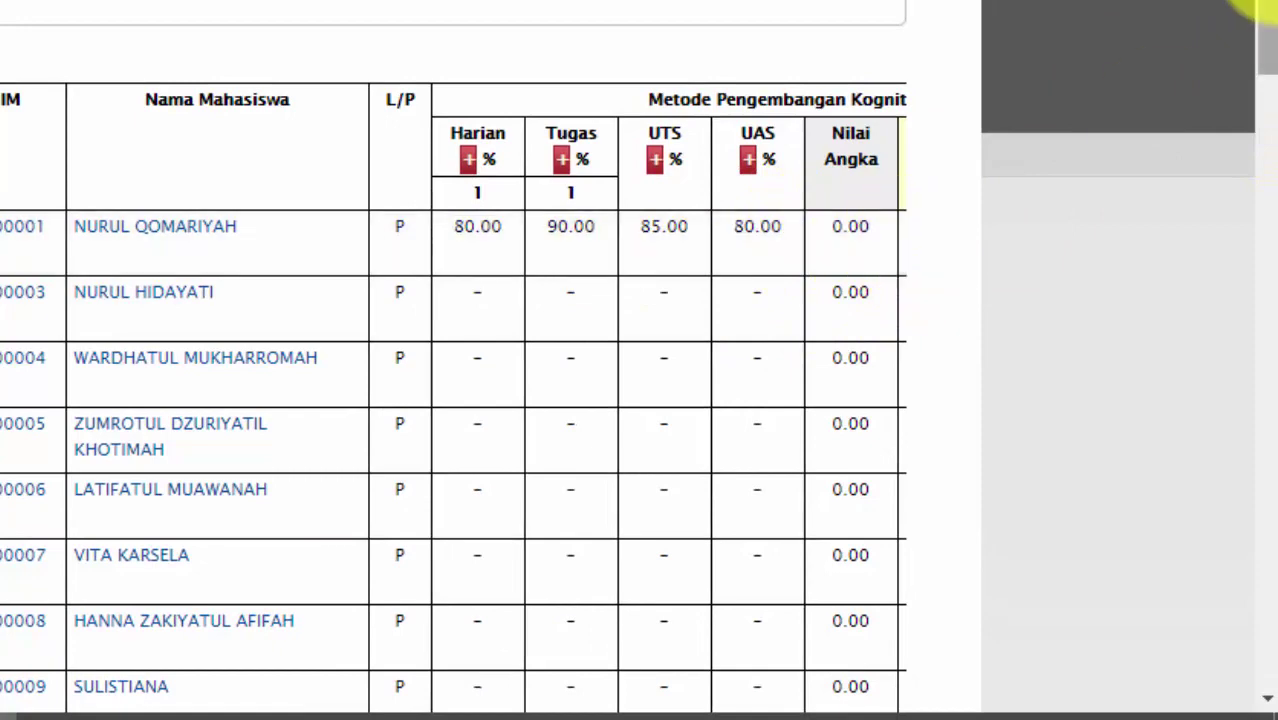
pyautogui.moveTo(1266, 14); pyautogui.dragTo(1255, 577)
pyautogui.moveTo(648, 77); pyautogui.dragTo(836, 88)
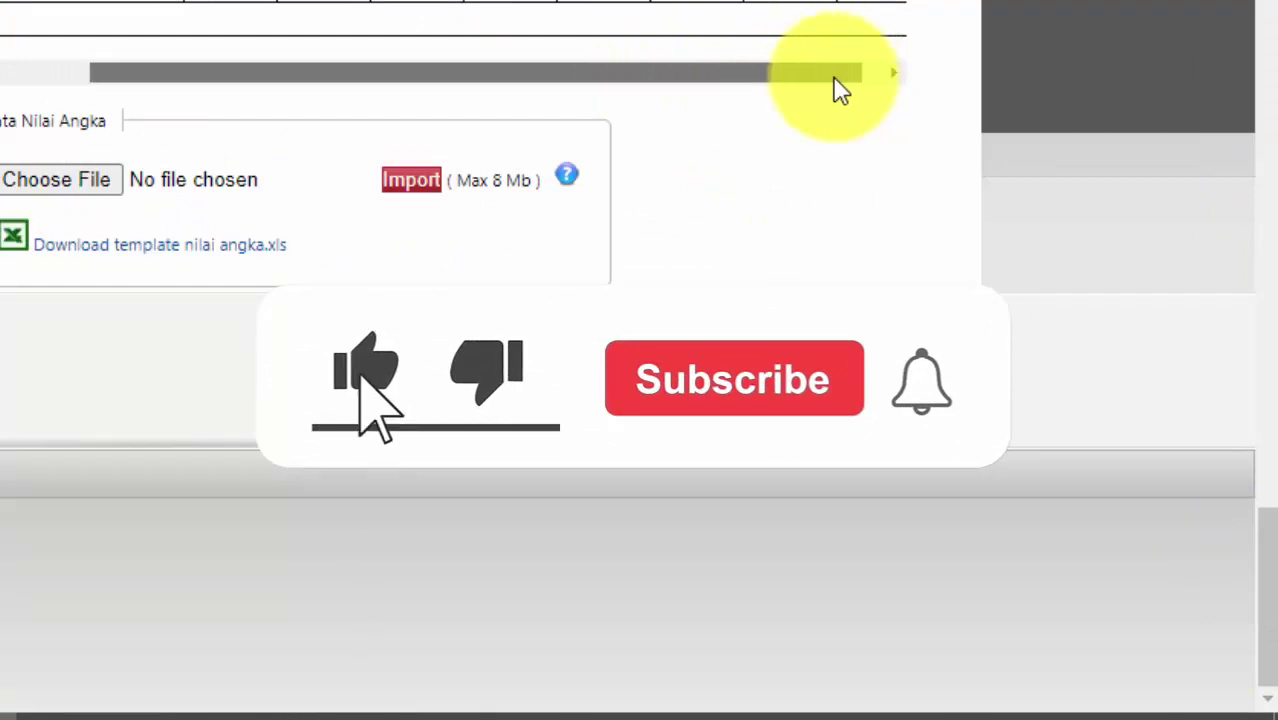
pyautogui.moveTo(1268, 600); pyautogui.dragTo(1270, 8)
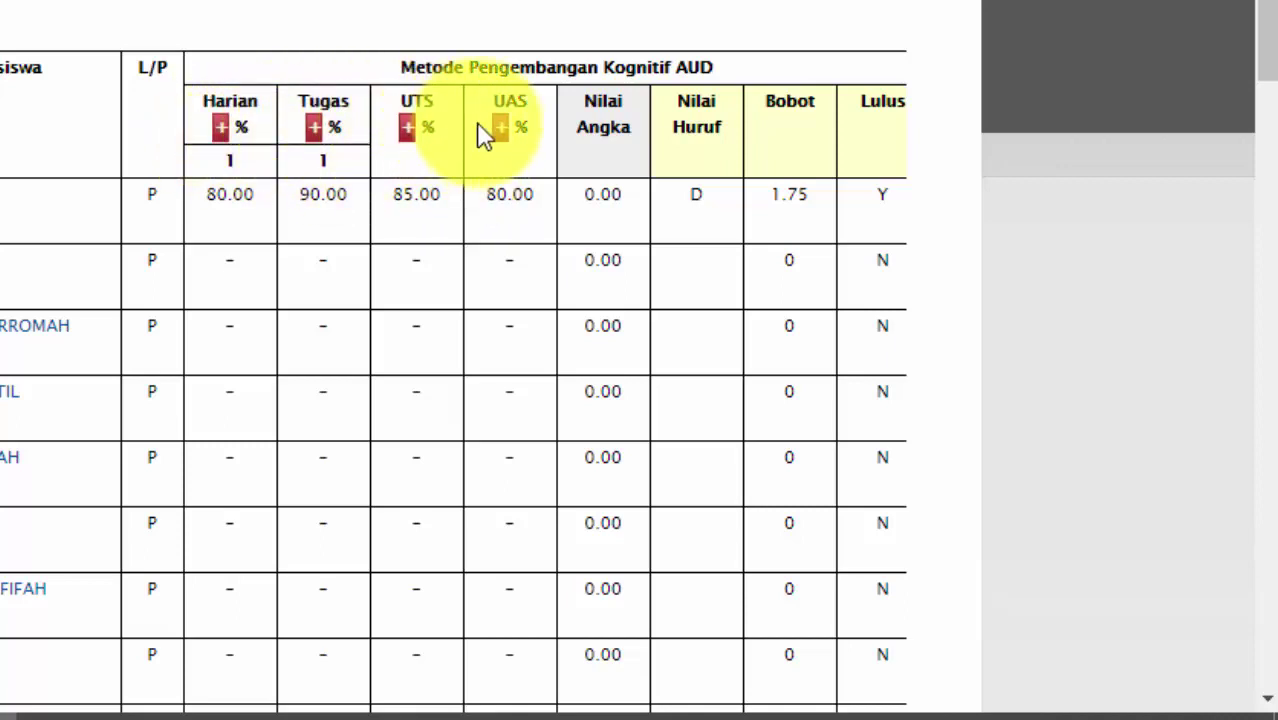
# Step: Set and save the grade percentages for the Harian and Tugas components at 25% each
pyautogui.click(217, 128)
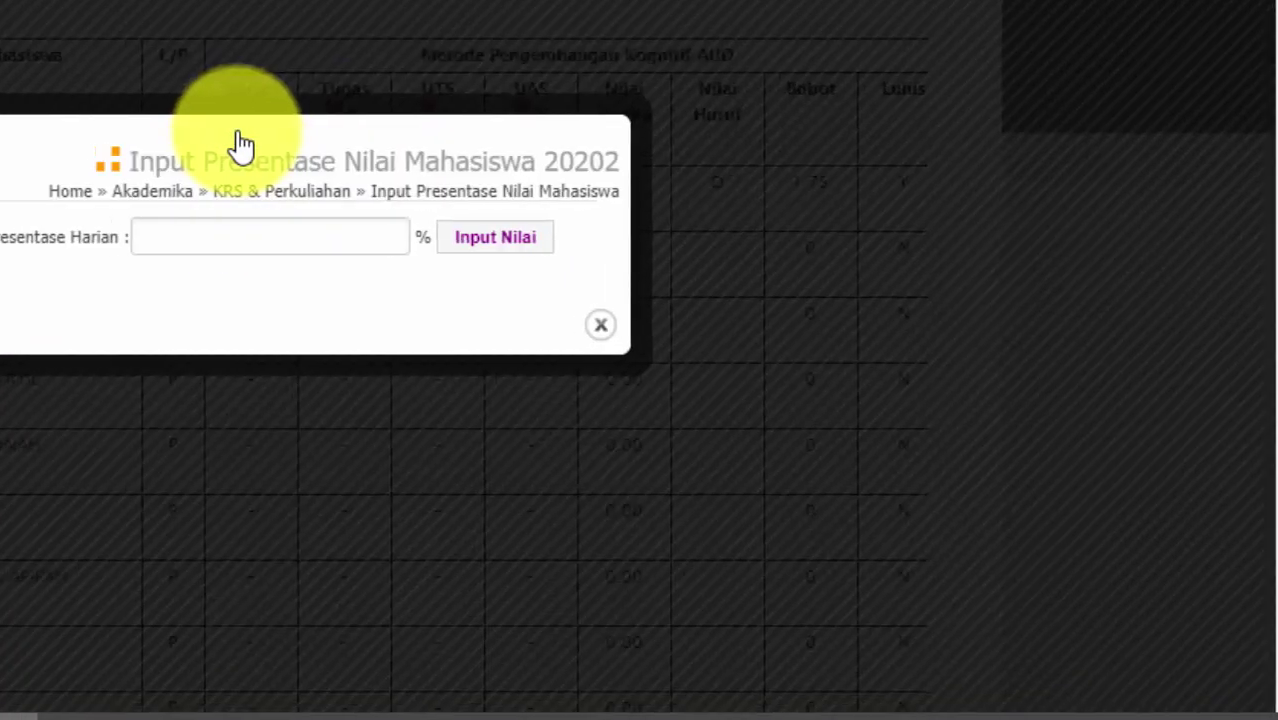
pyautogui.click(224, 236)
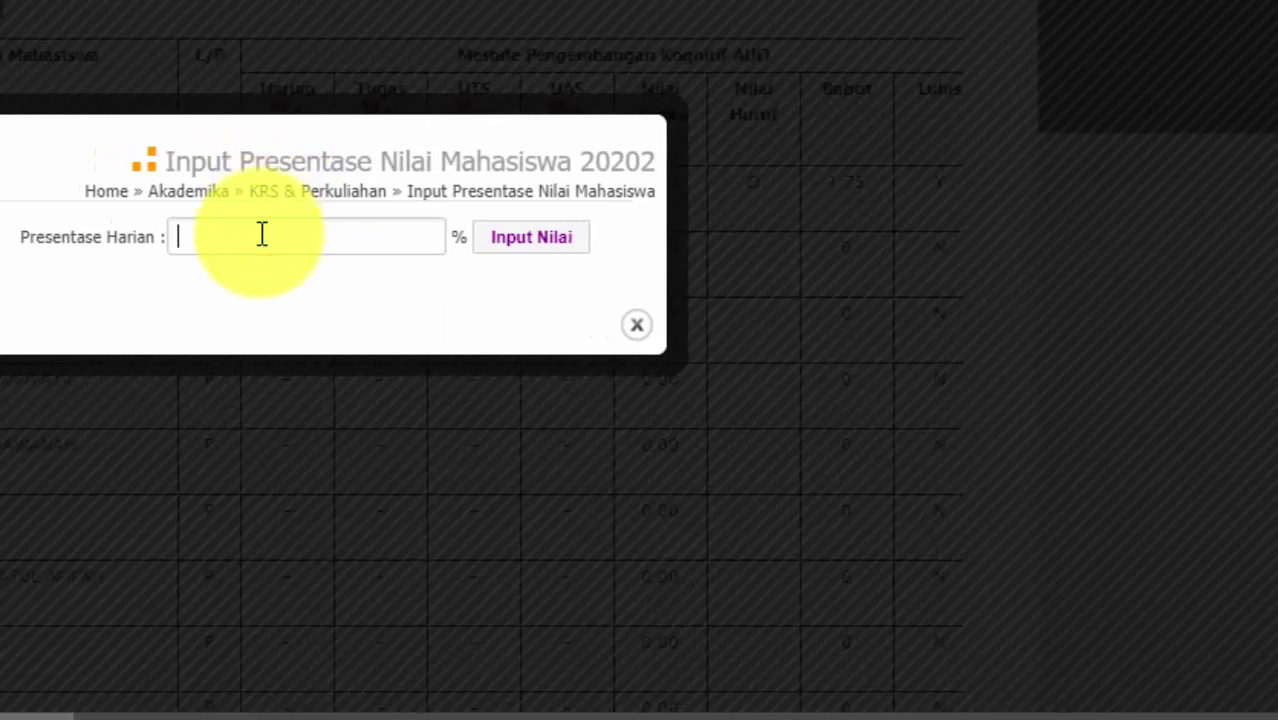
pyautogui.click(531, 238)
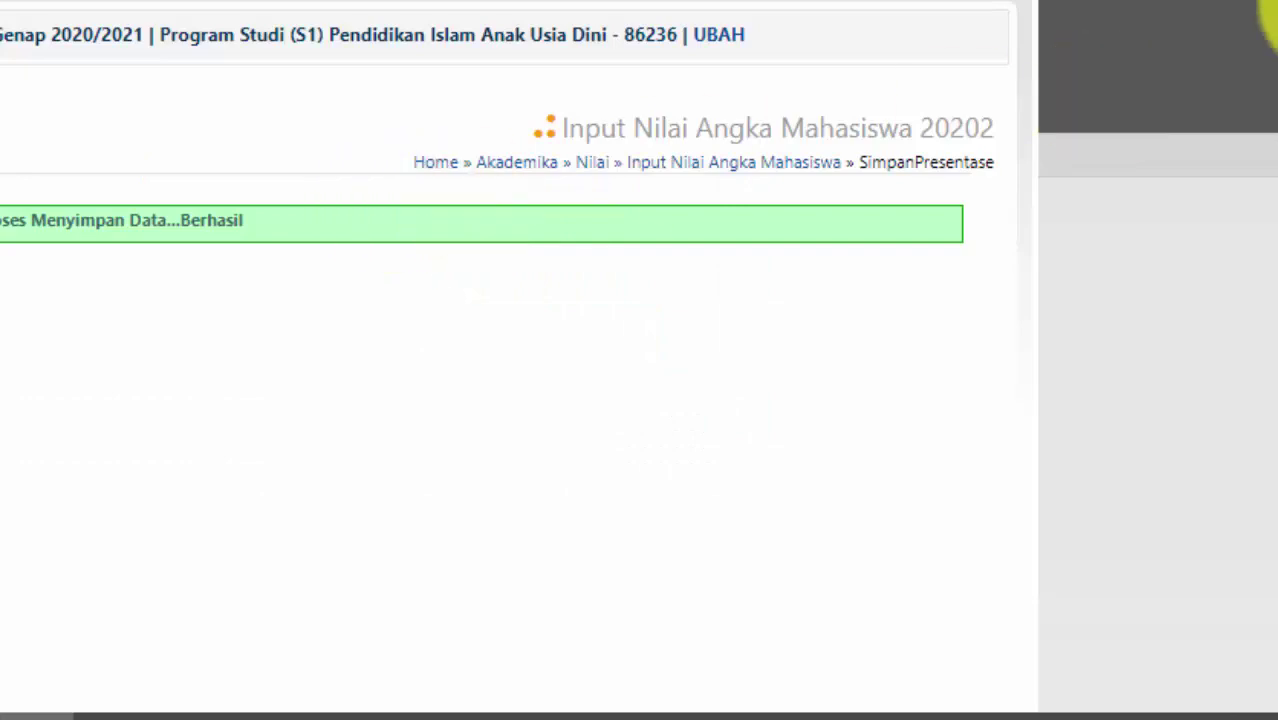
pyautogui.scroll(-5, 480, 400)
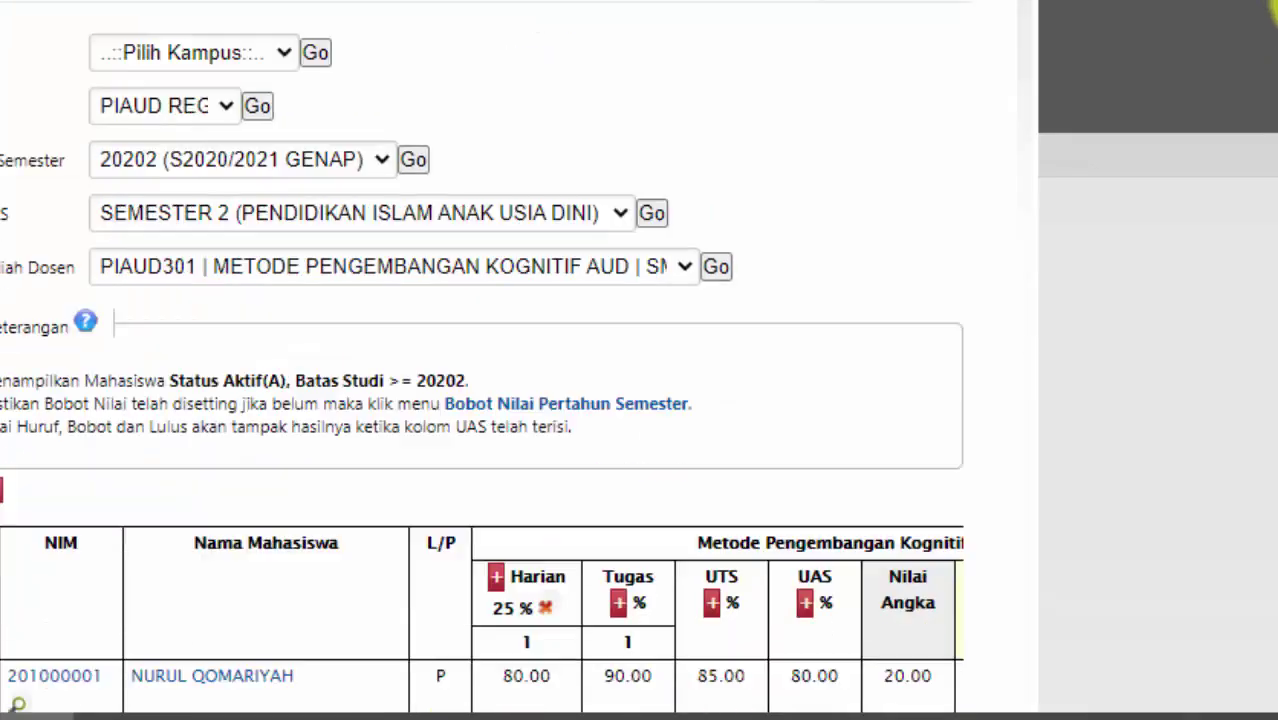
pyautogui.click(625, 327)
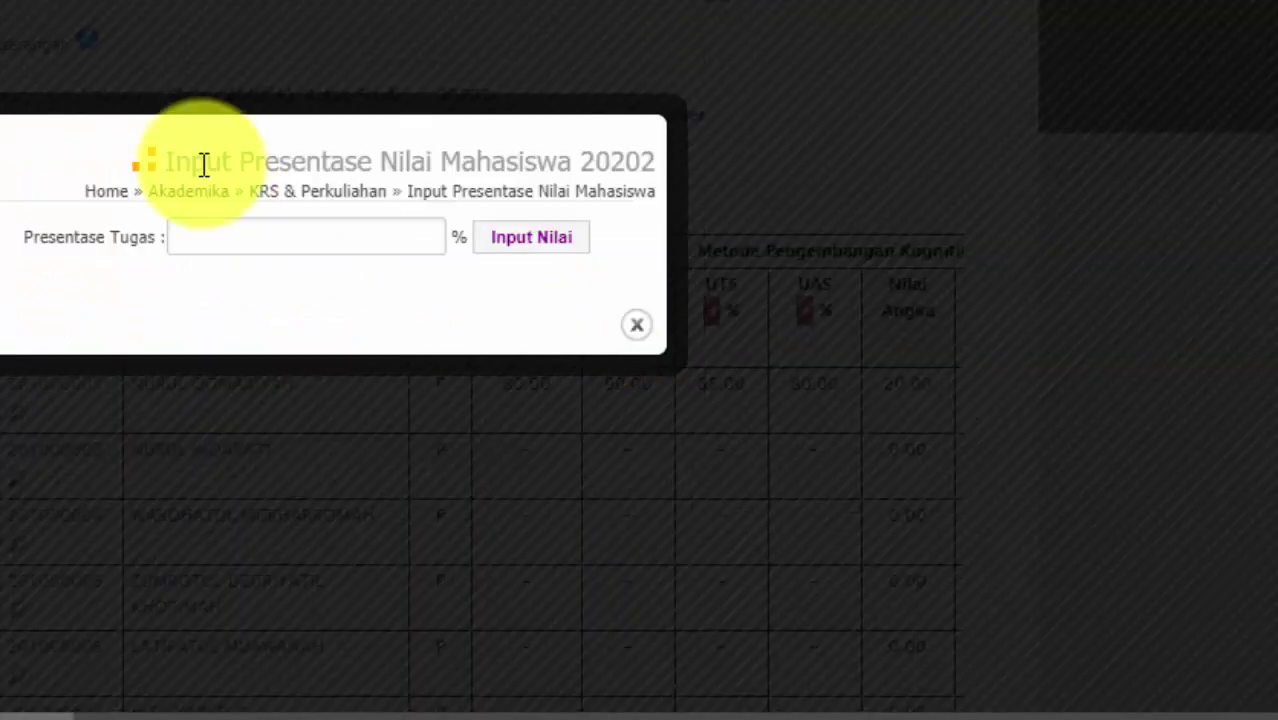
pyautogui.click(210, 230)
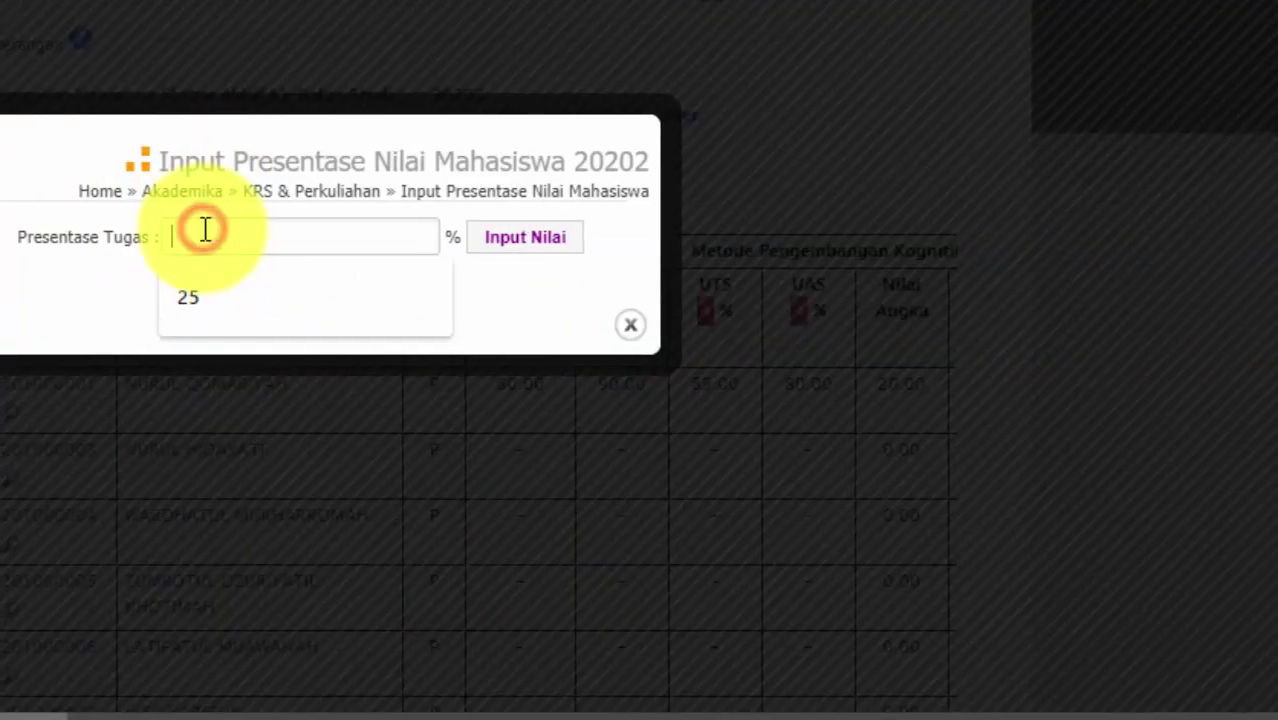
pyautogui.write('25')
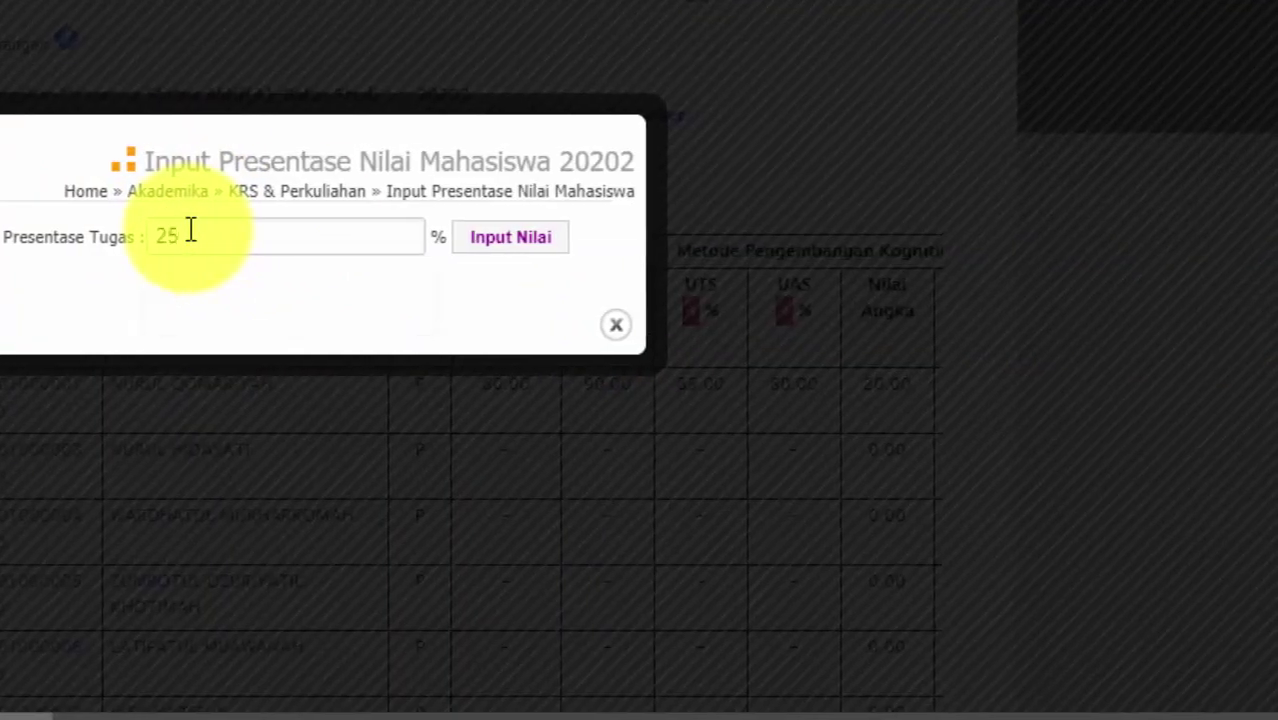
pyautogui.click(504, 246)
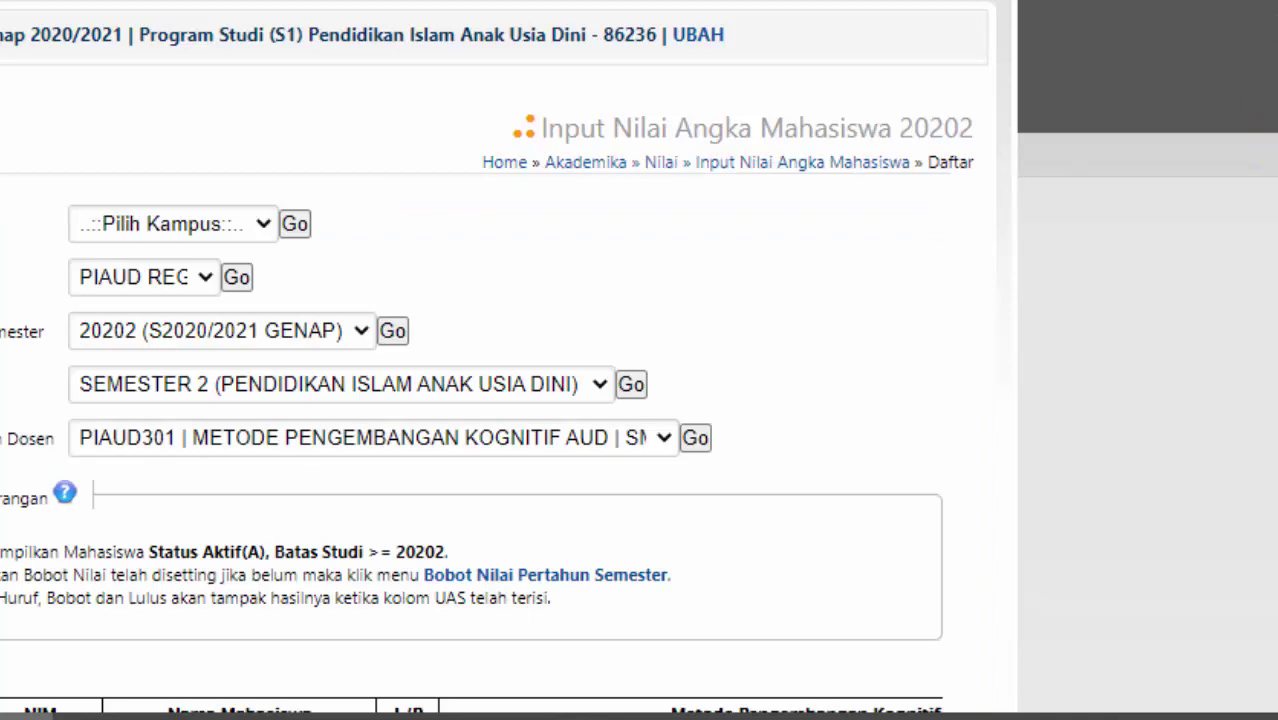
# Step: Set and save the grade percentages for the UTS and UAS components at 25% each
pyautogui.scroll(-5, 668, 212)
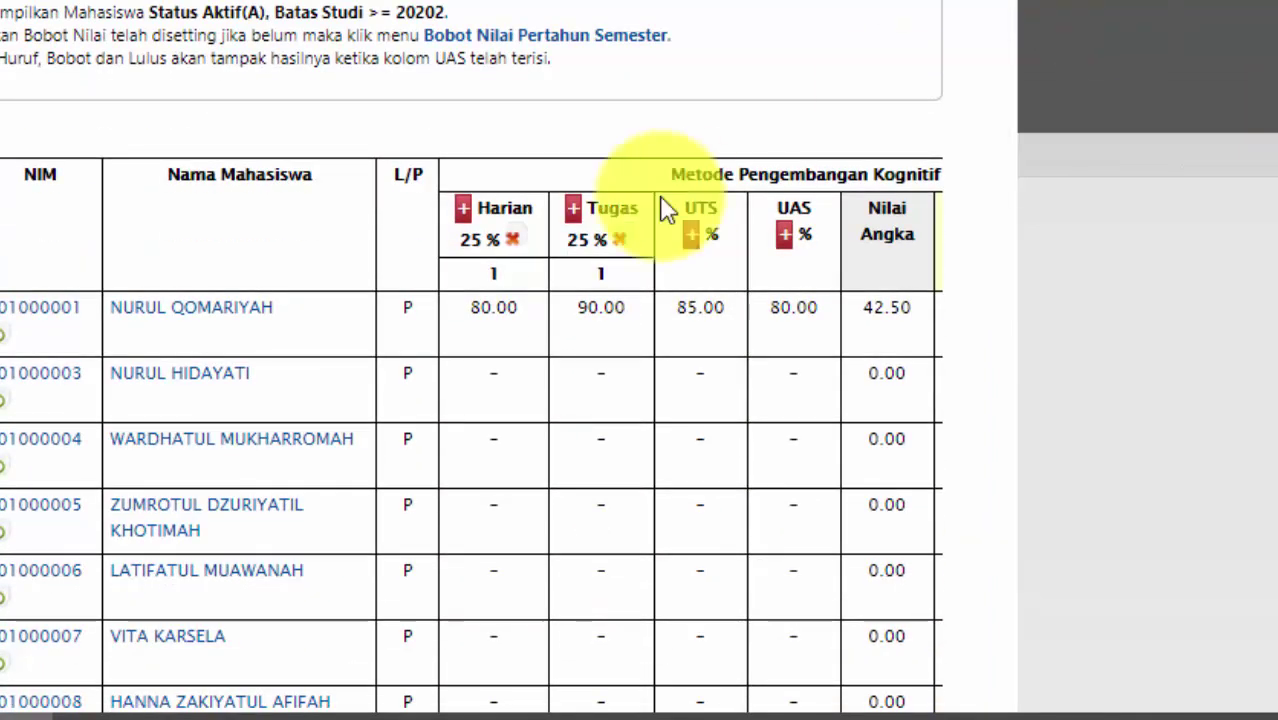
pyautogui.click(692, 238)
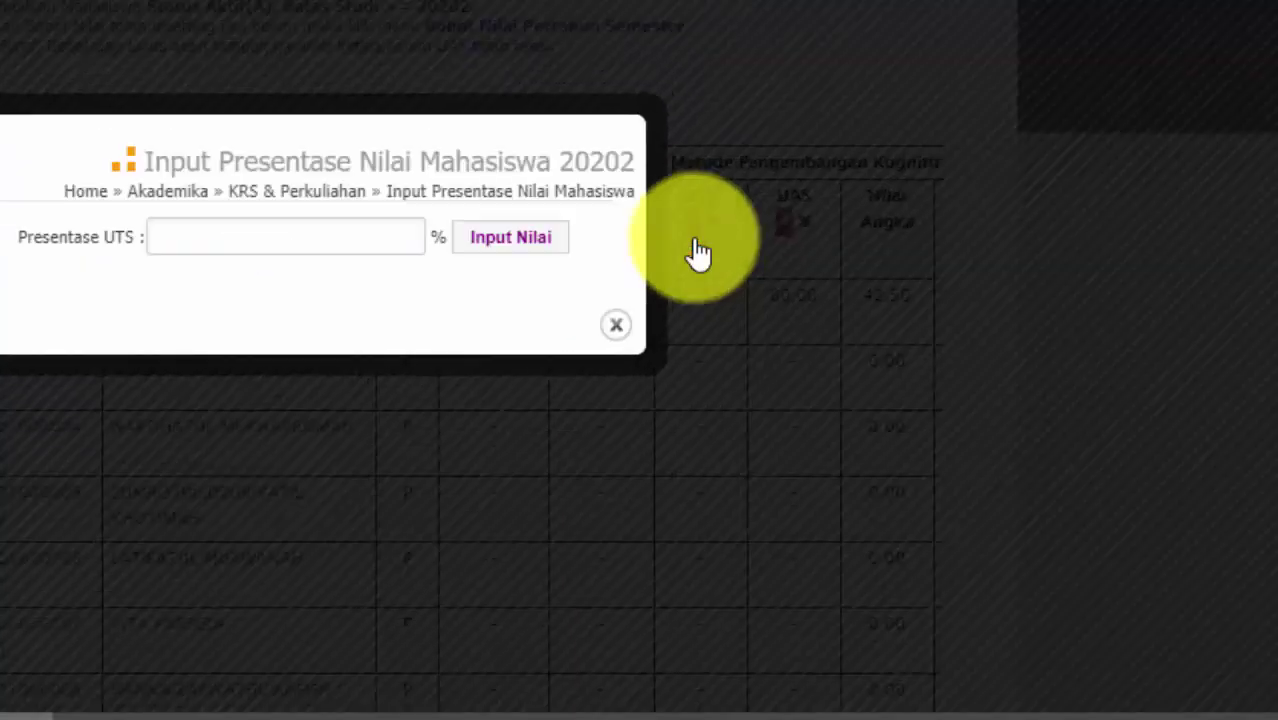
pyautogui.click(260, 241)
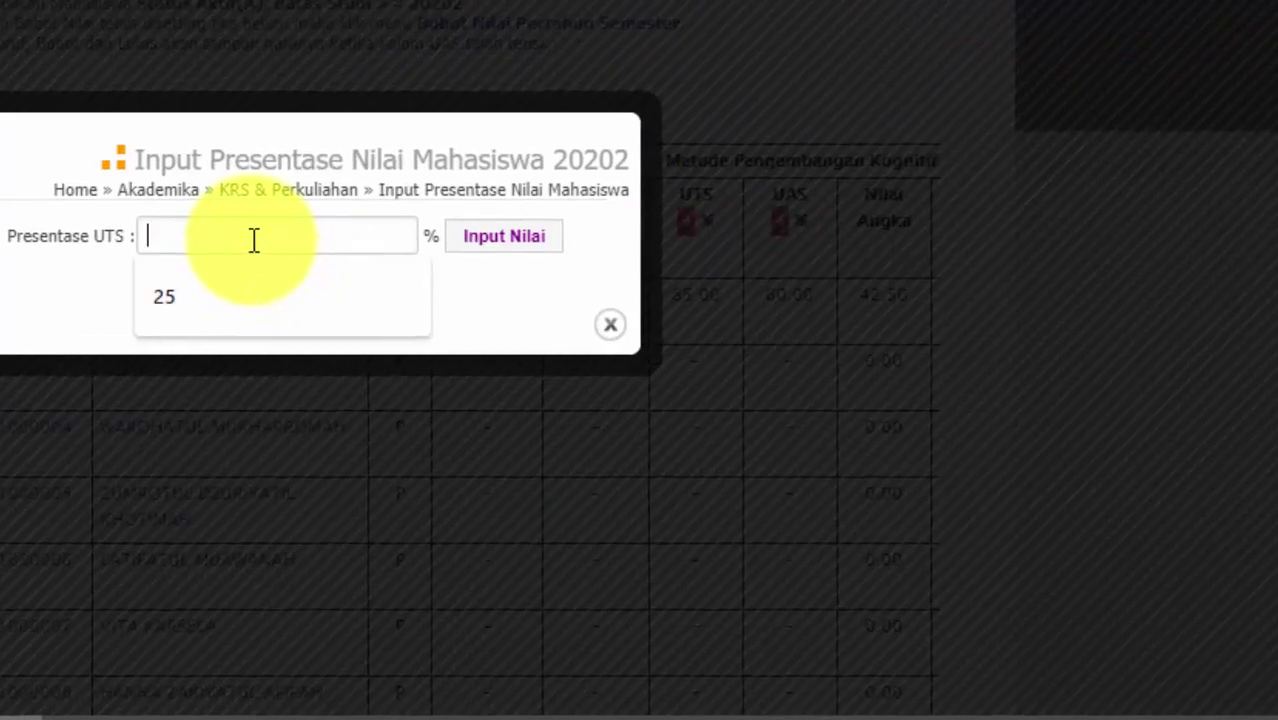
pyautogui.click(478, 240)
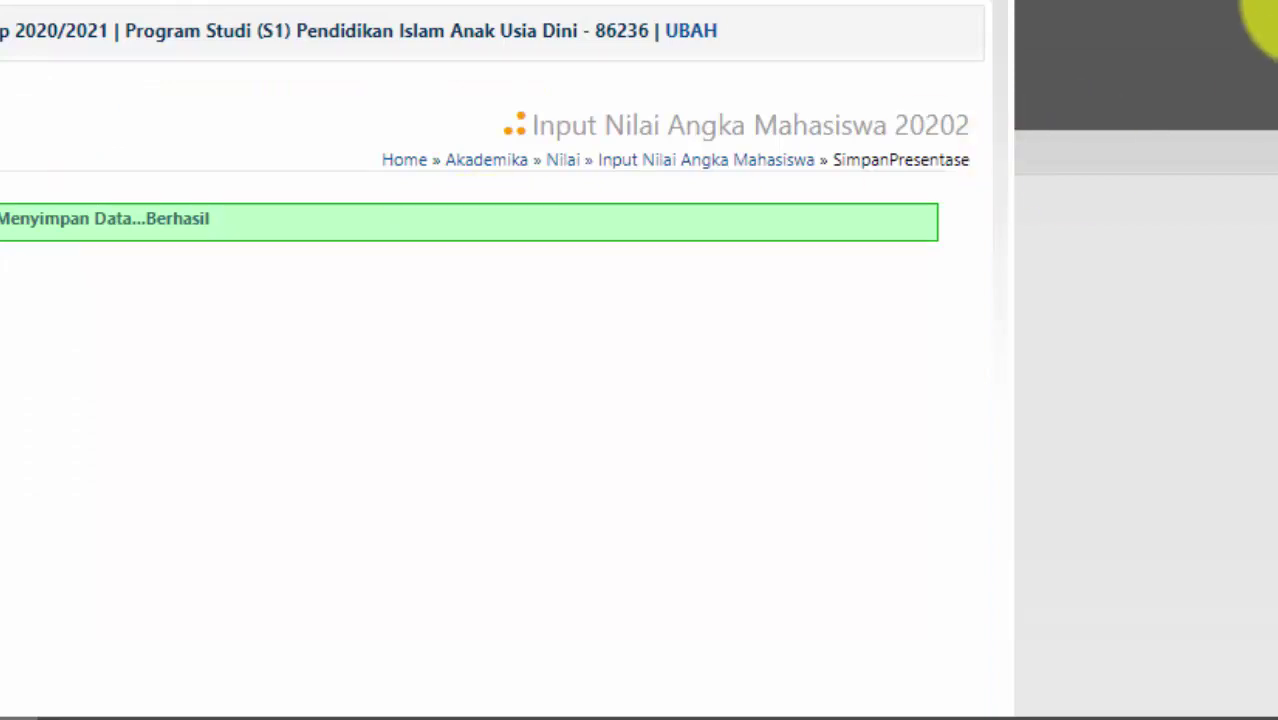
pyautogui.scroll(-5, 470, 400)
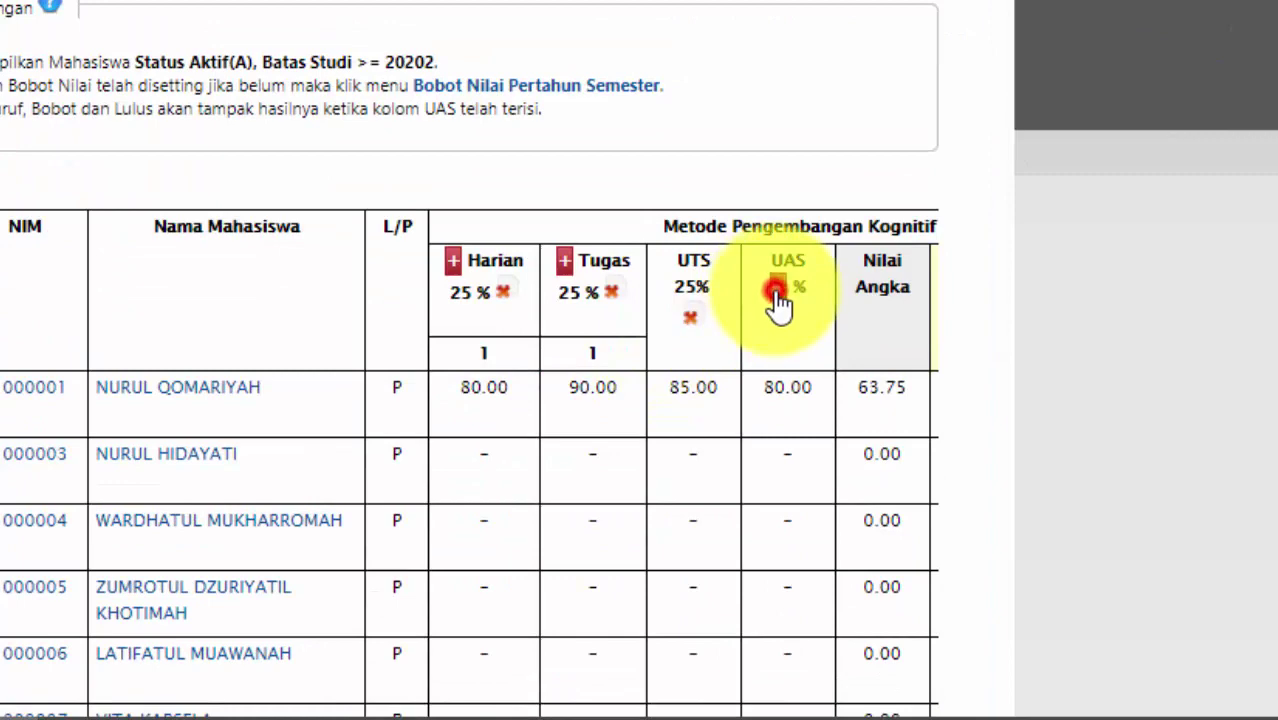
pyautogui.click(776, 291)
pyautogui.click(180, 234)
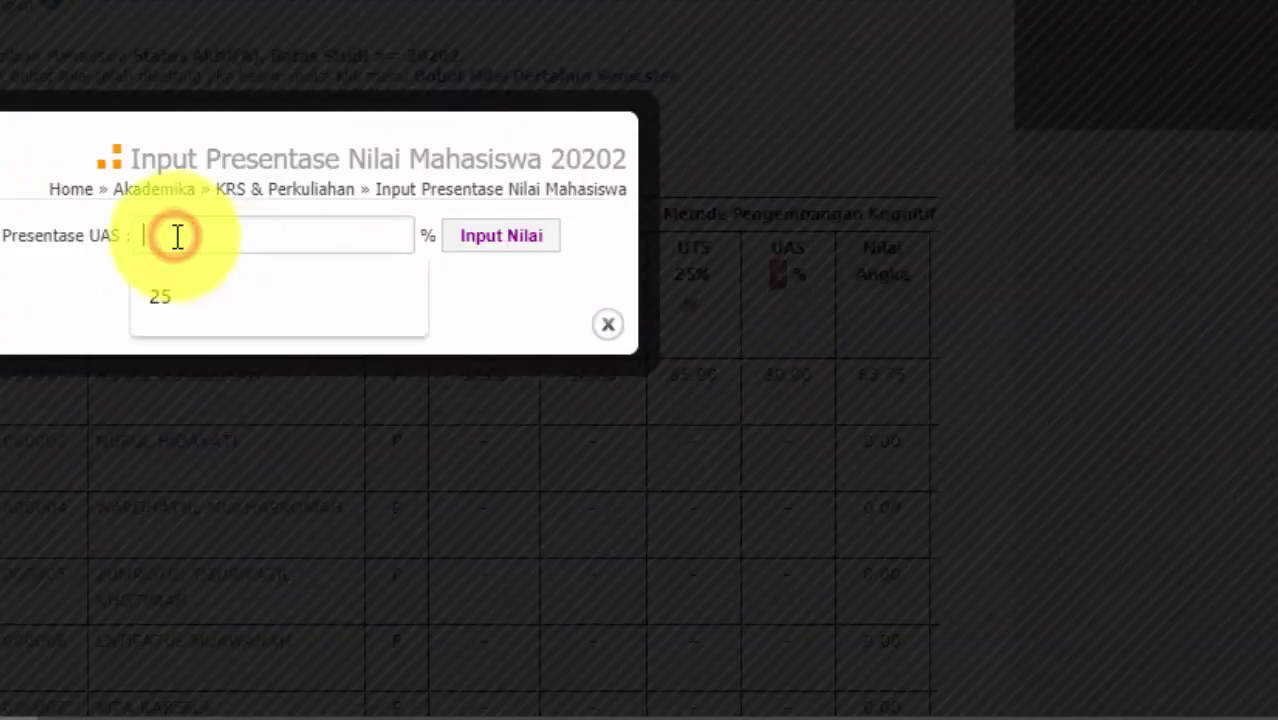
pyautogui.click(484, 240)
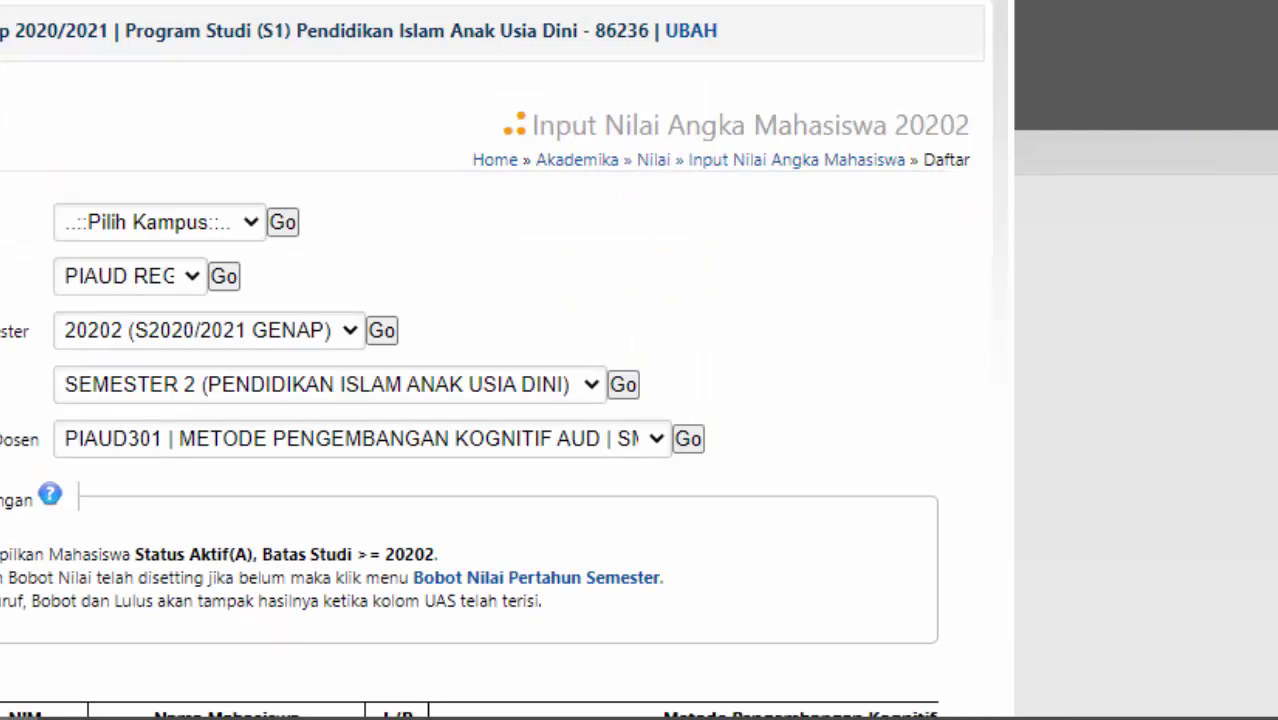
# Step: Review the first student's Nilai Angka, Nilai Huruf, Bobot and Lulus results and the rest of the course's student list
pyautogui.scroll(-8, 1262, 30)
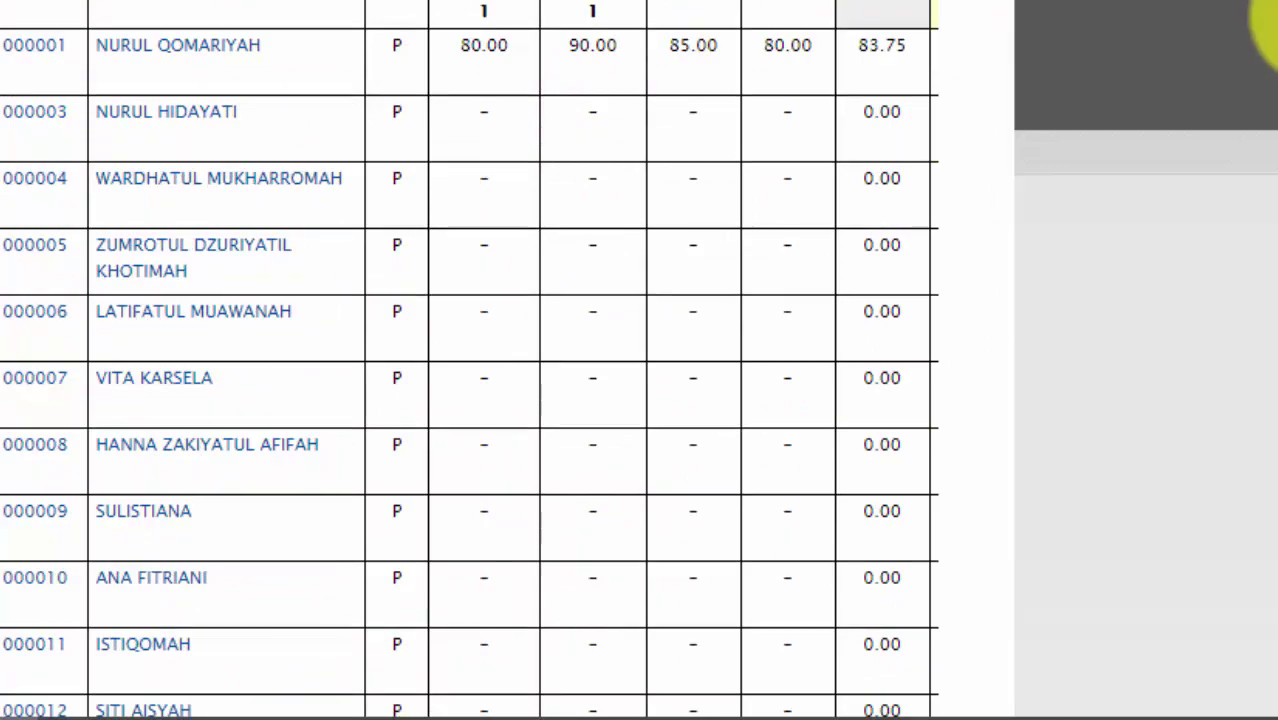
pyautogui.scroll(-10, 1272, 28)
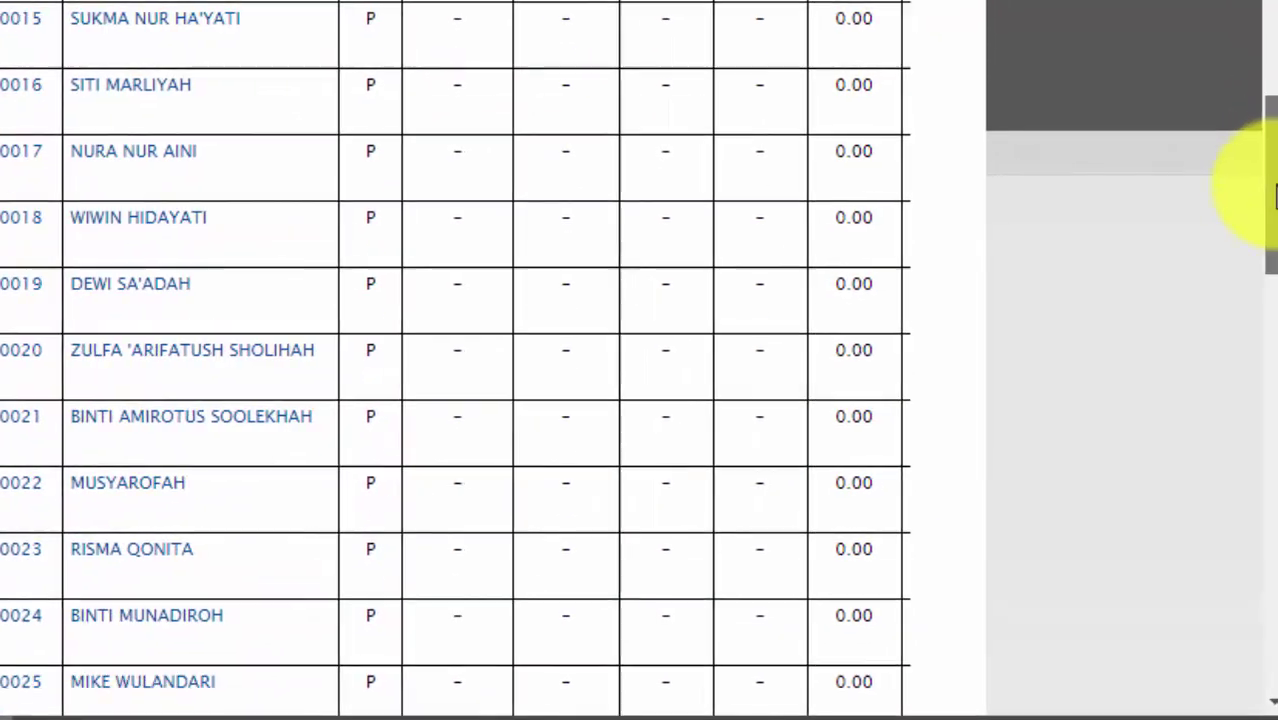
pyautogui.moveTo(1275, 197); pyautogui.dragTo(1272, 520)
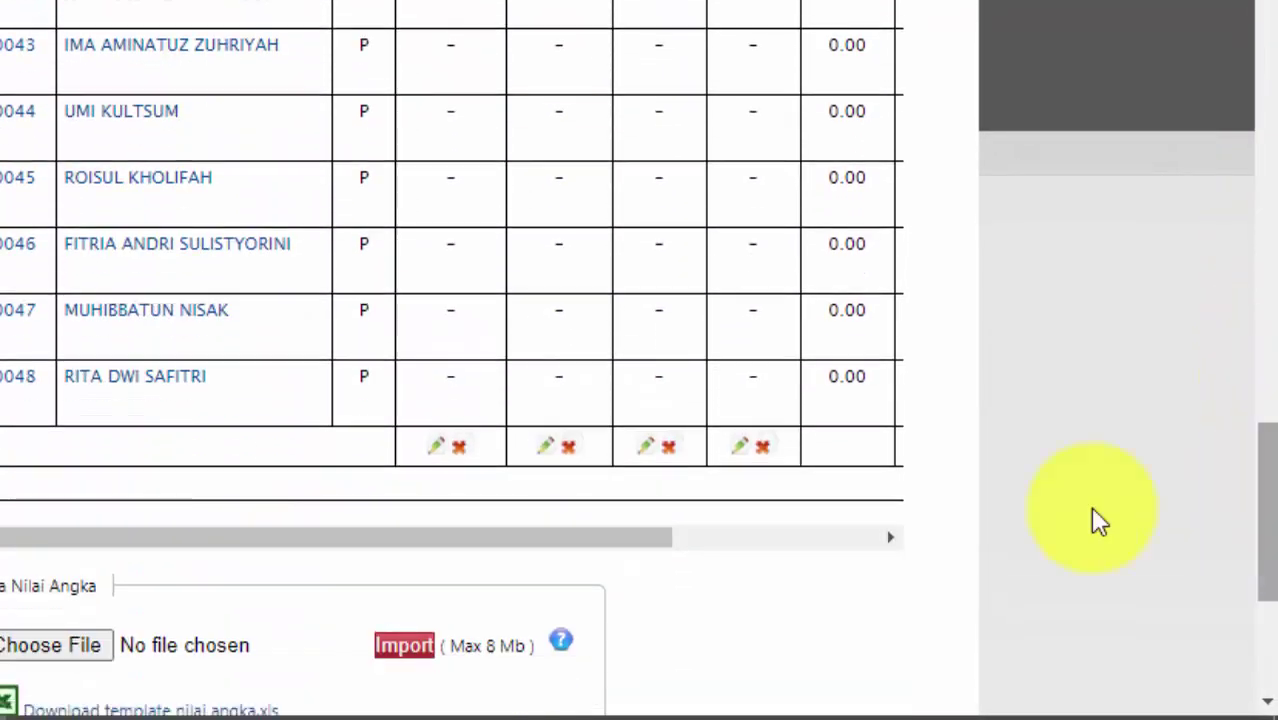
pyautogui.moveTo(652, 537); pyautogui.dragTo(864, 562)
pyautogui.moveTo(1266, 476); pyautogui.dragTo(1266, 15)
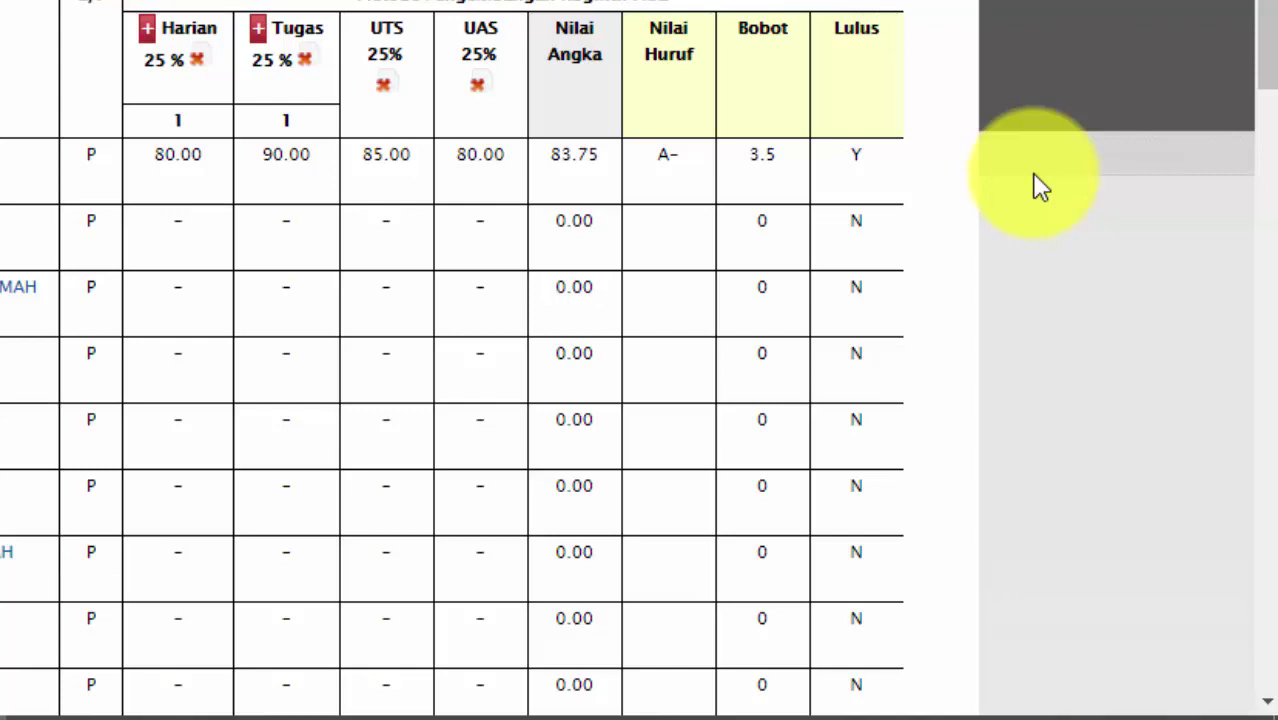
pyautogui.click(1262, 24)
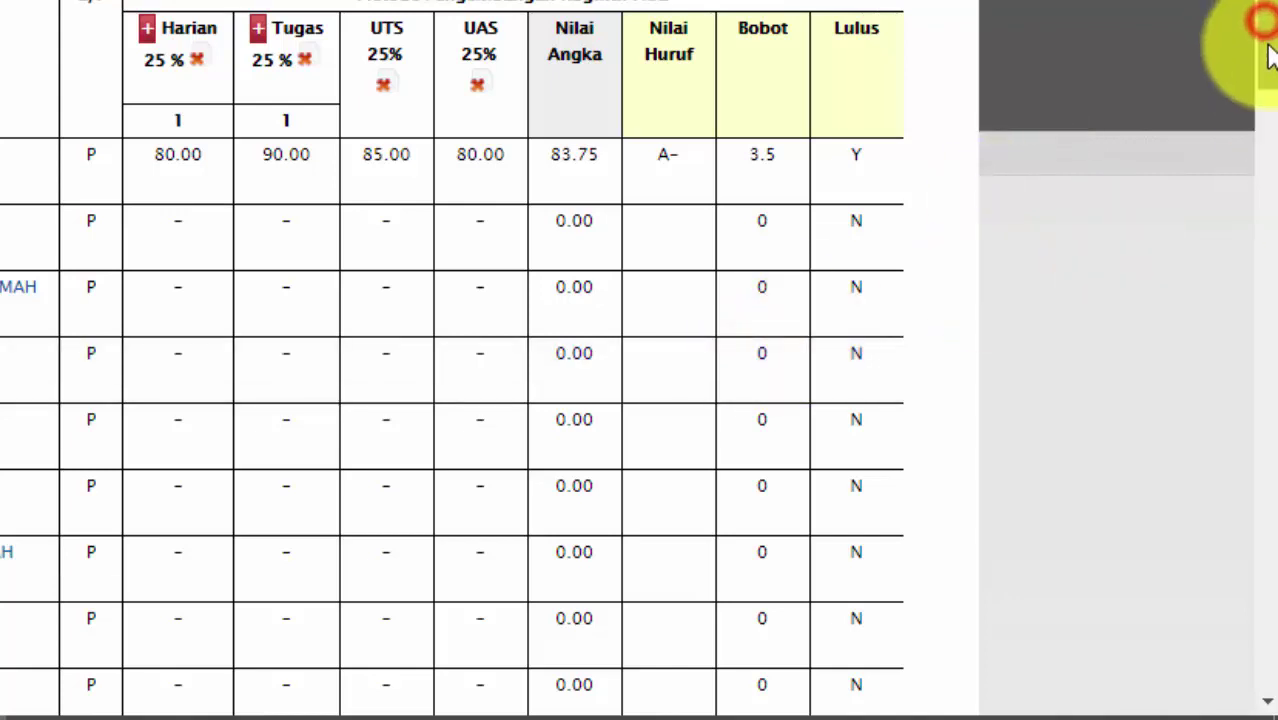
pyautogui.moveTo(1268, 55); pyautogui.dragTo(1262, 520)
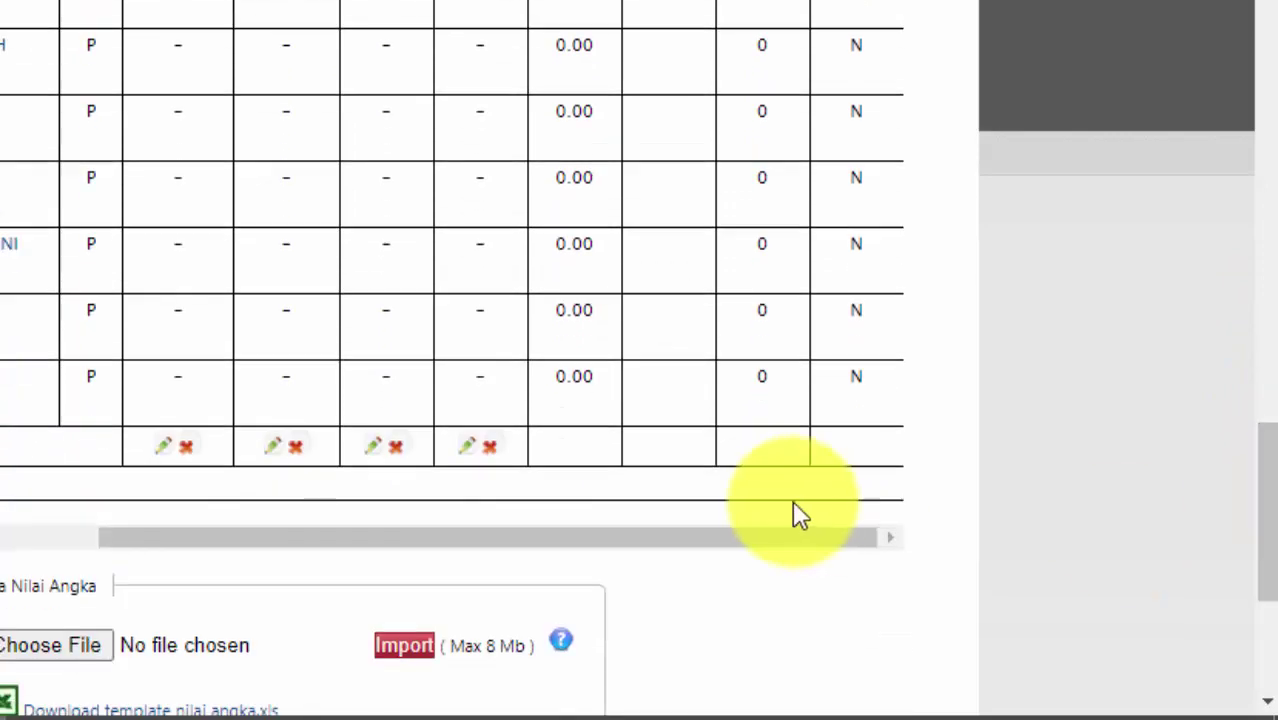
pyautogui.moveTo(585, 534); pyautogui.dragTo(272, 540)
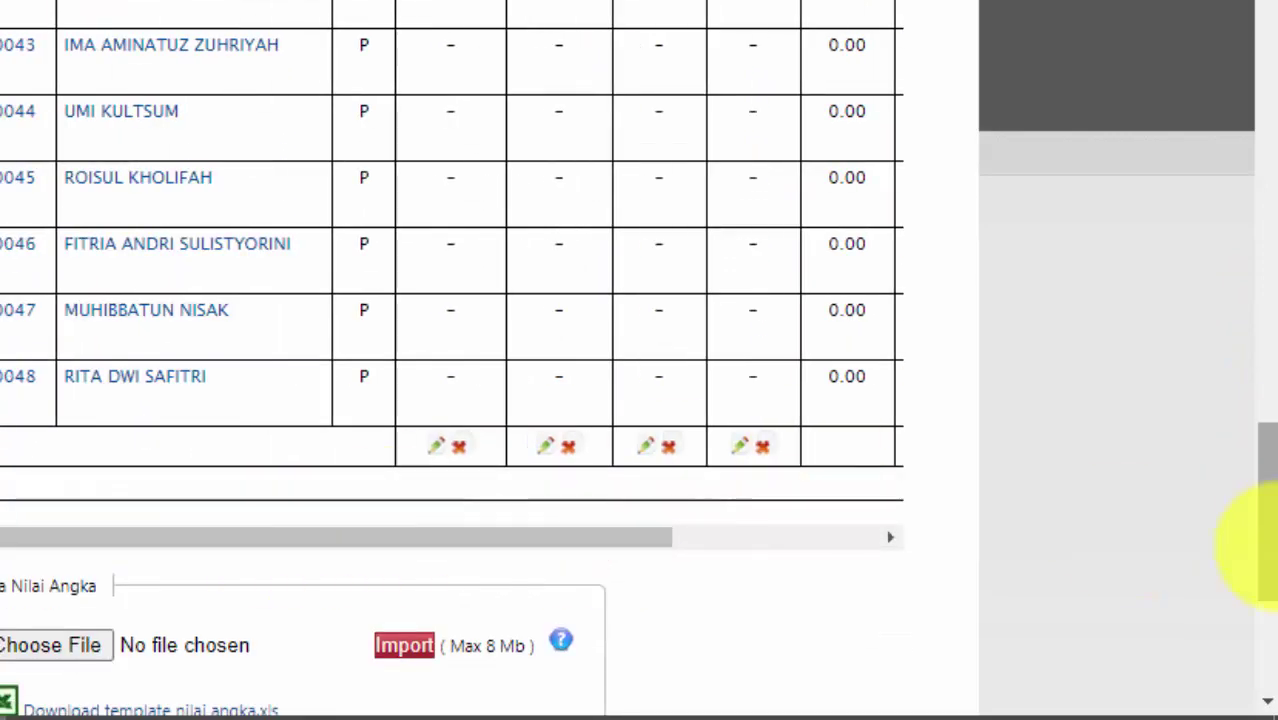
pyautogui.moveTo(1262, 545); pyautogui.dragTo(1268, 50)
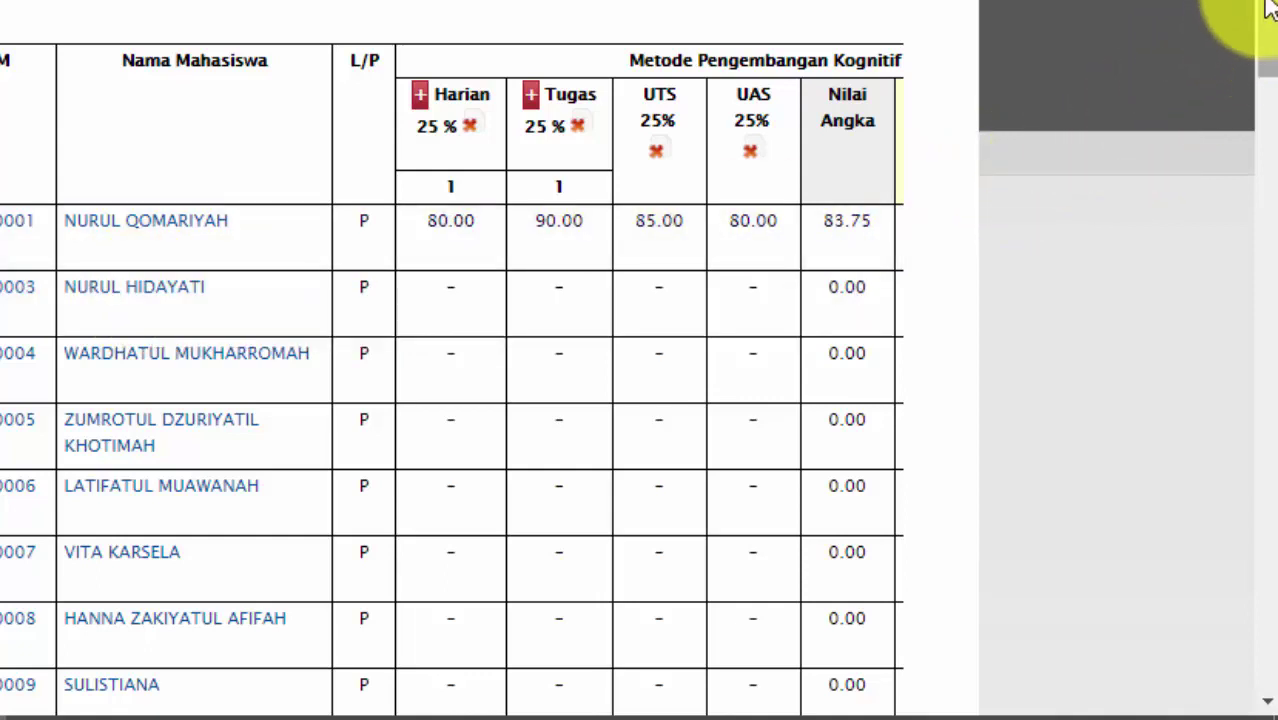
# Step: Download the nilai angka Excel template for importing grades and show the downloaded file in its folder
pyautogui.moveTo(1268, 18); pyautogui.dragTo(1270, 593)
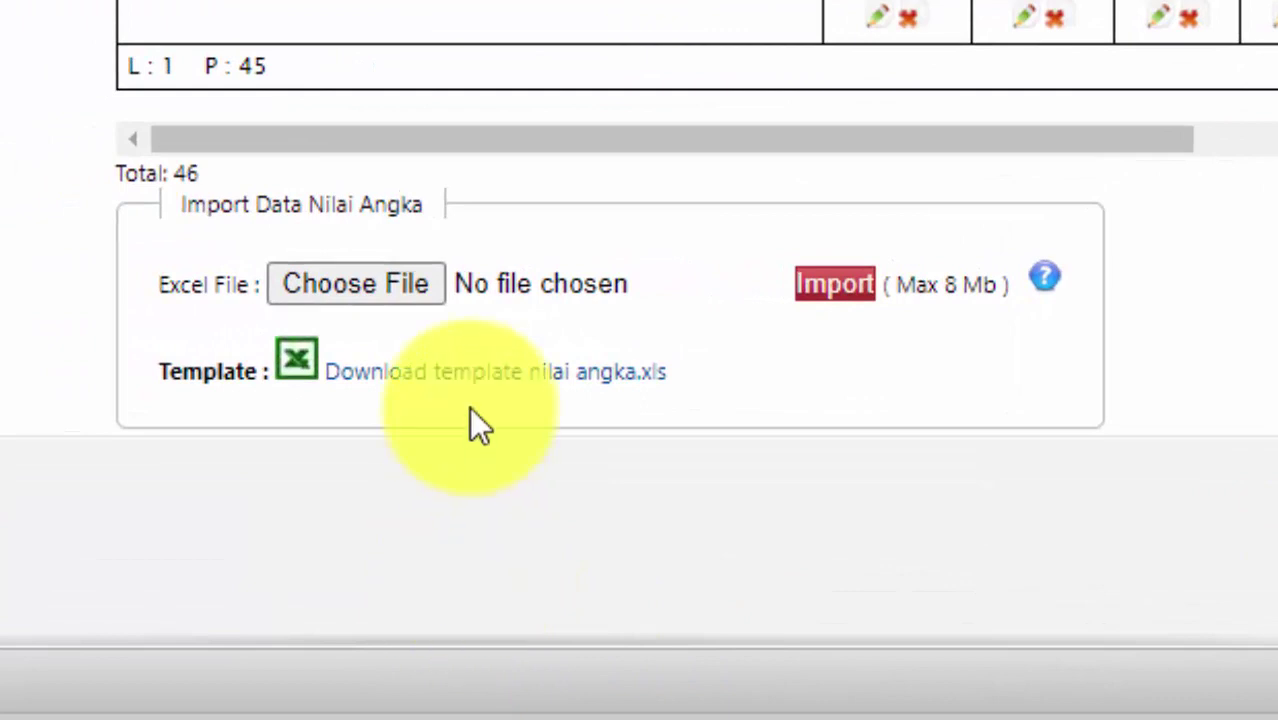
pyautogui.click(548, 385)
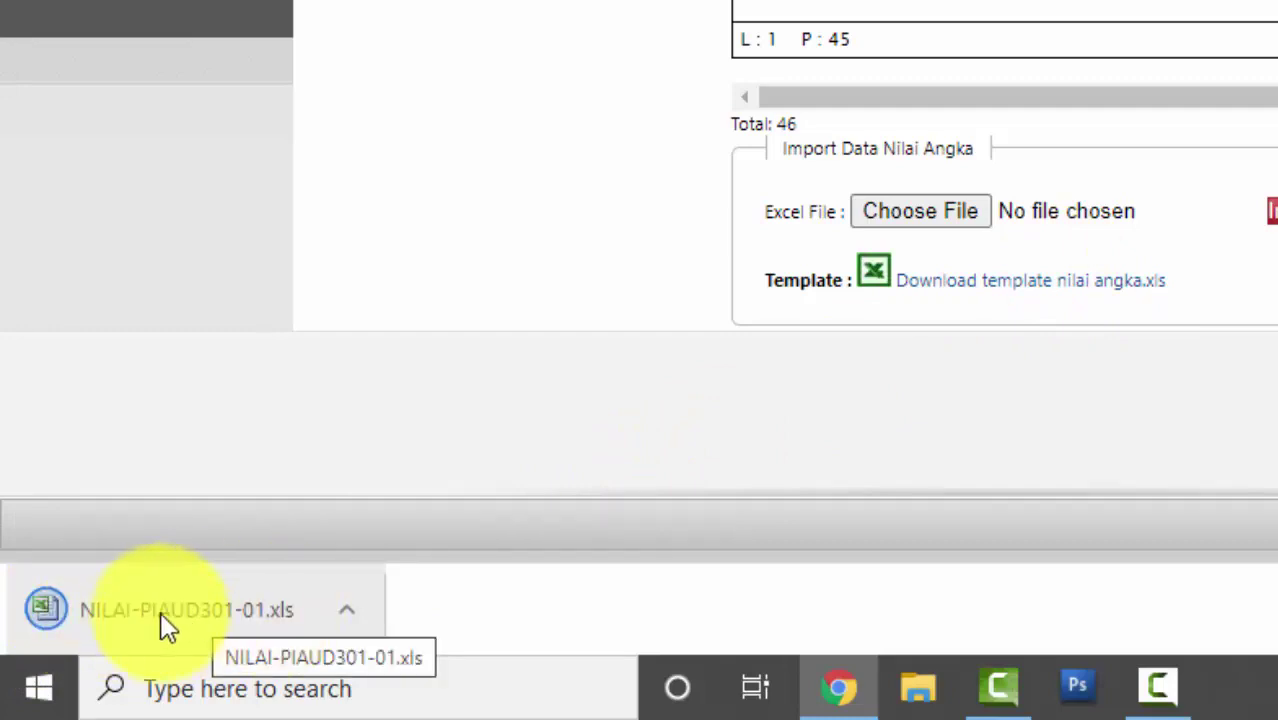
pyautogui.click(353, 610)
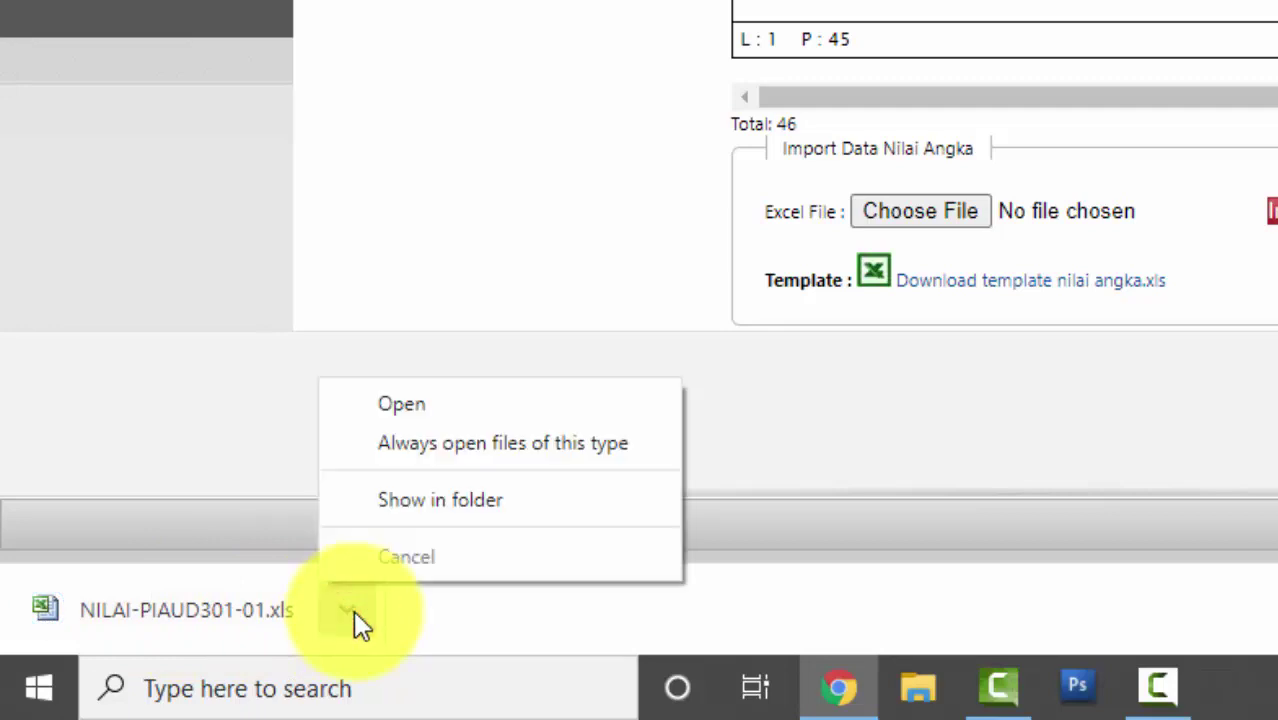
pyautogui.click(443, 498)
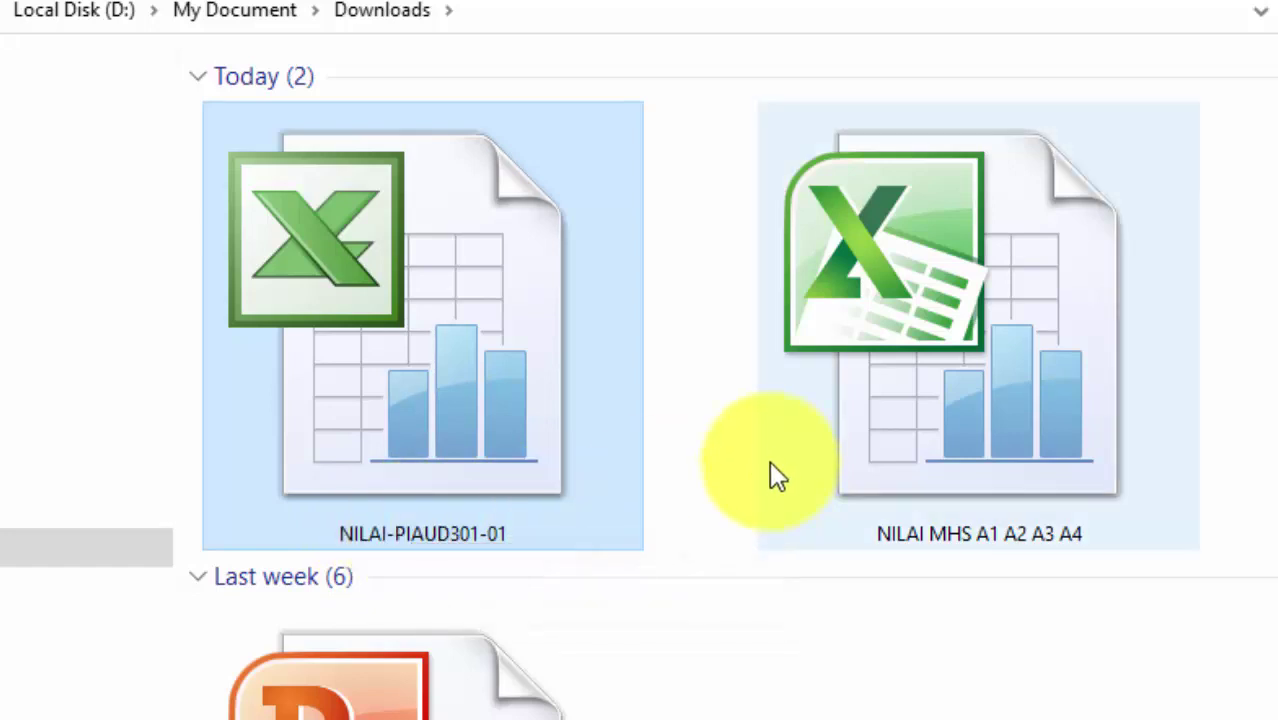
# Step: Open the downloaded NILAI-PIAUD301-01 file in Excel, accepting the format mismatch, and dismiss the Office activation wizard
pyautogui.doubleClick(424, 517)
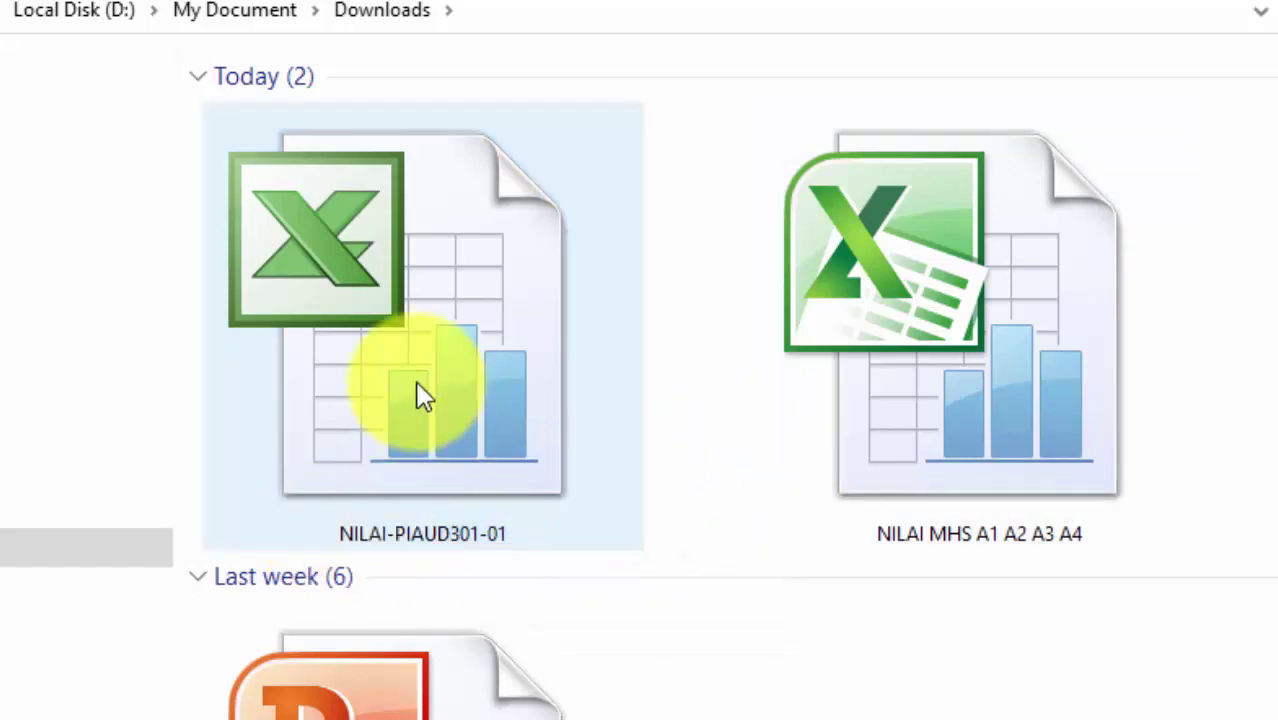
pyautogui.click(417, 382)
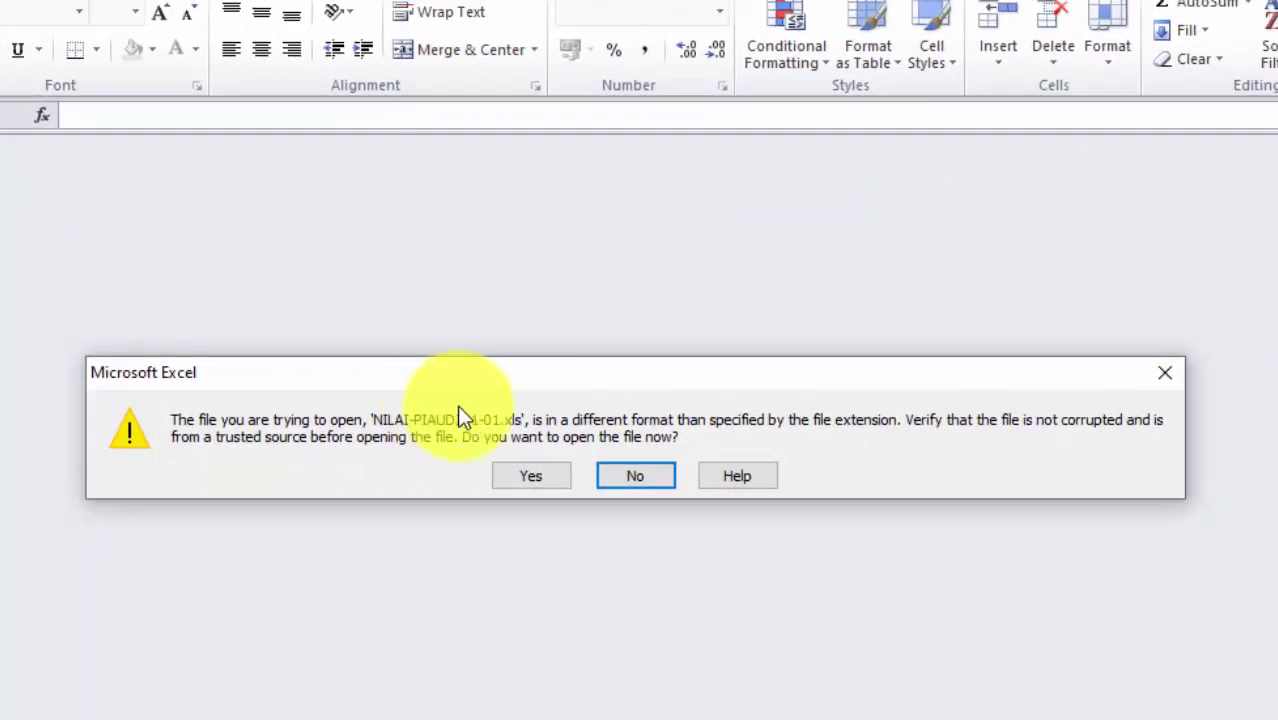
pyautogui.click(535, 479)
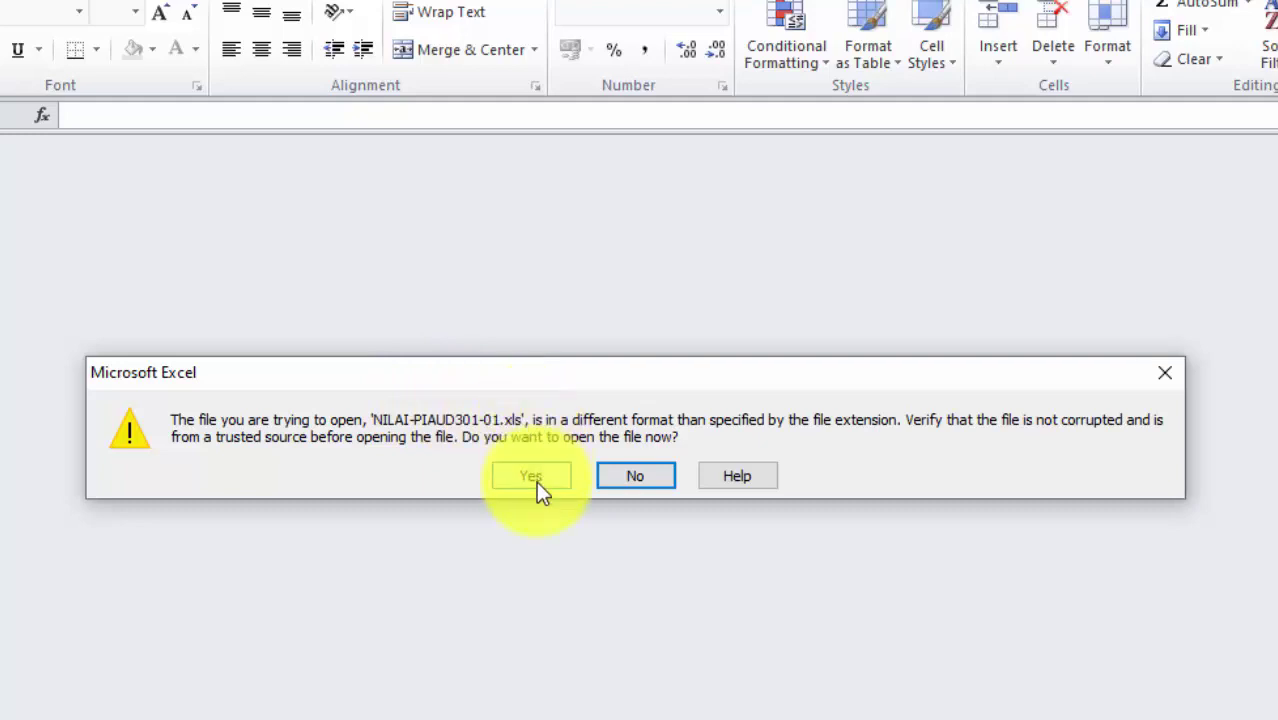
pyautogui.click(533, 477)
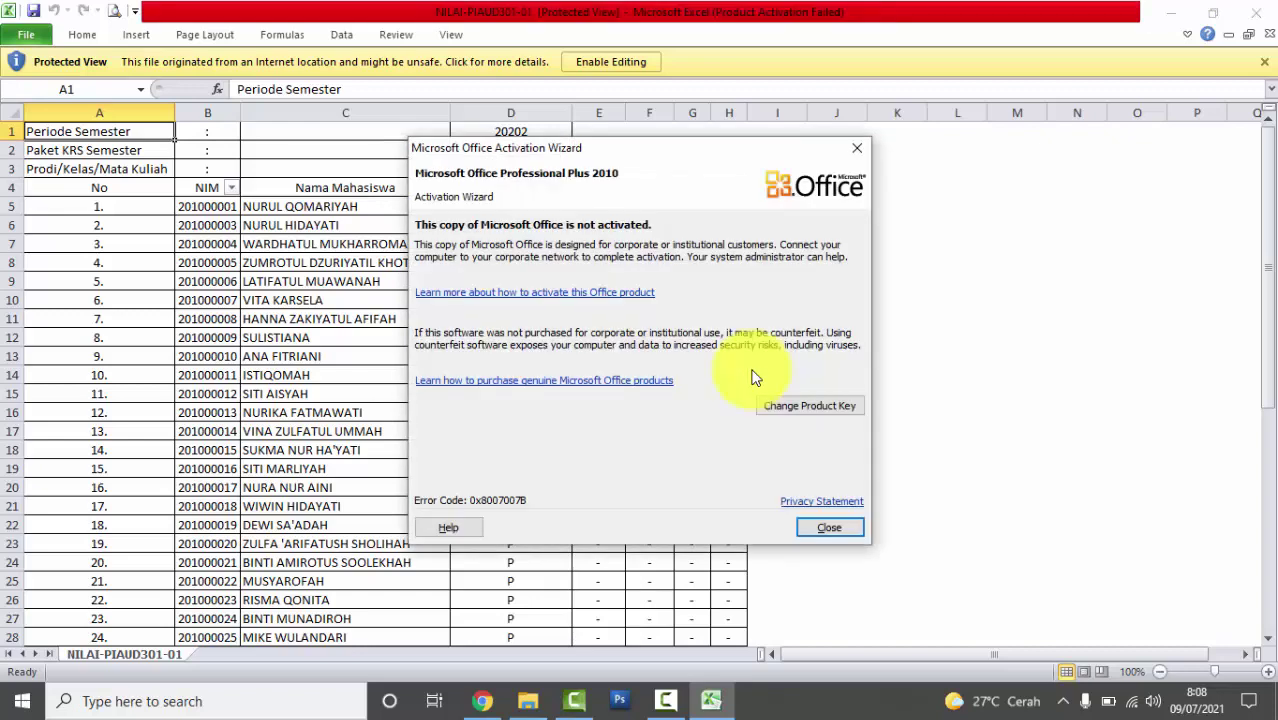
pyautogui.click(857, 152)
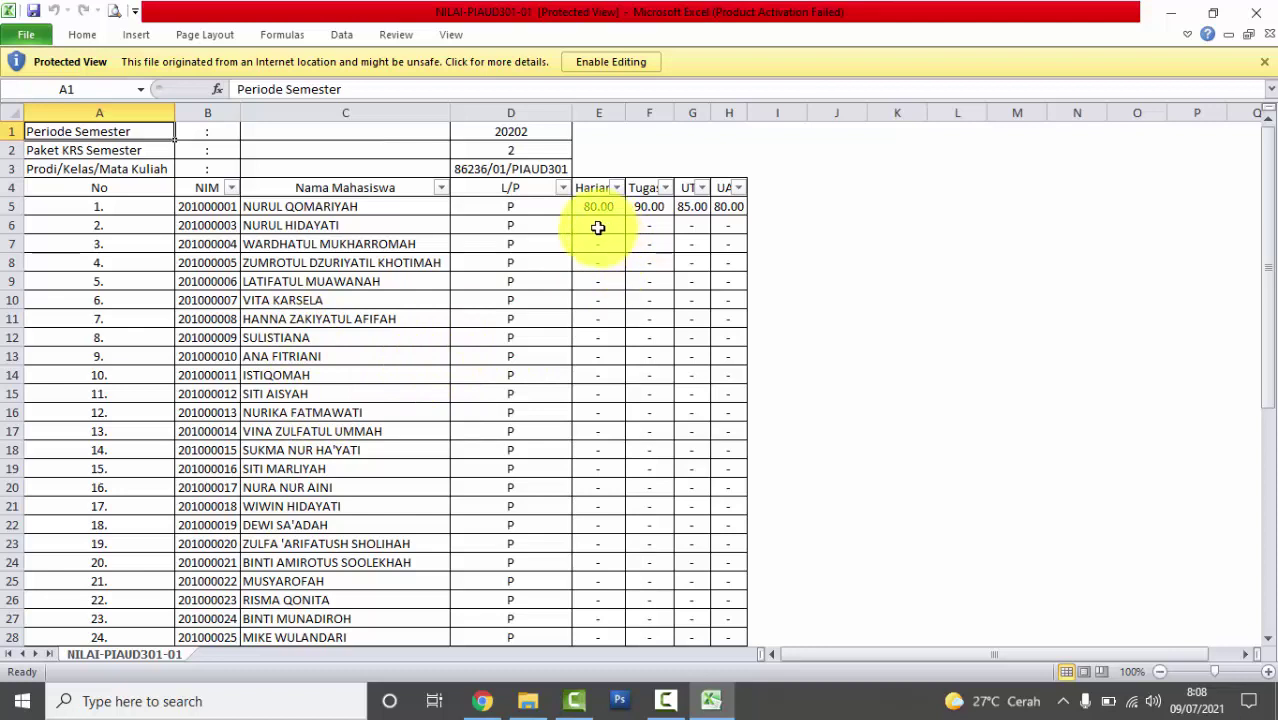
# Step: Examine the empty Harian, Tugas, UTS and UAS grade cells for the second and third students in the template
pyautogui.click(650, 228)
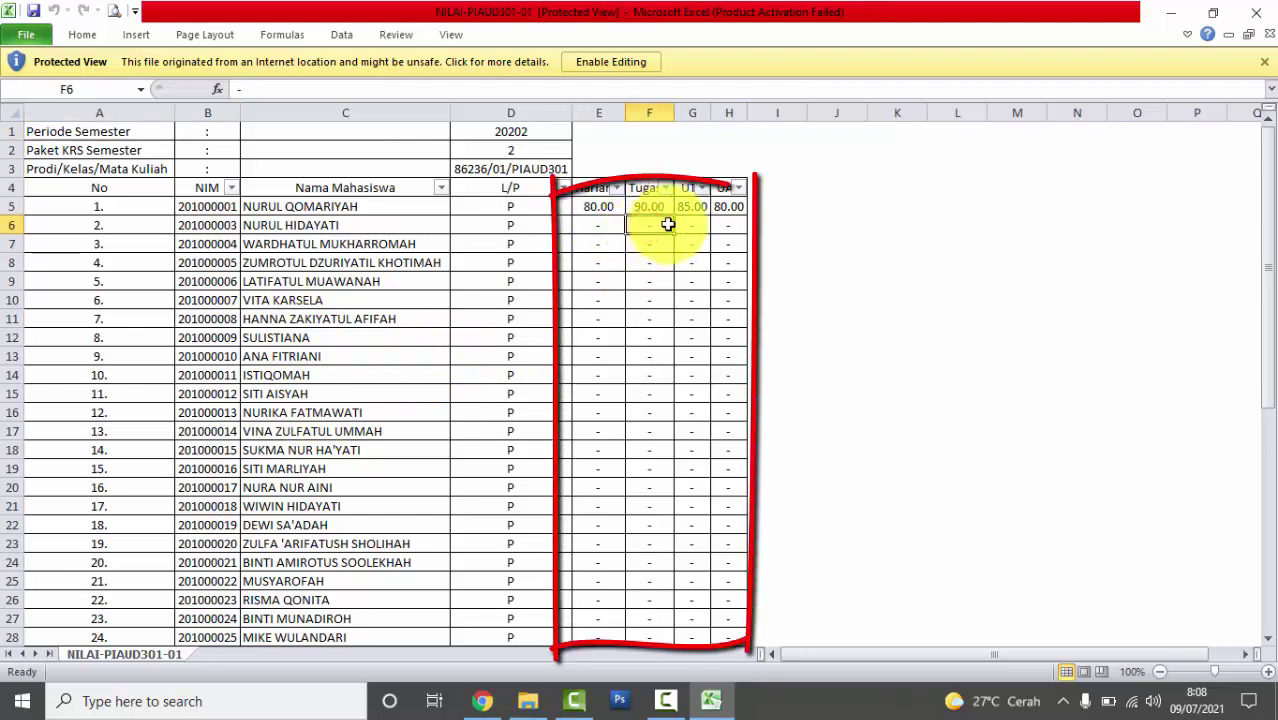
pyautogui.click(727, 226)
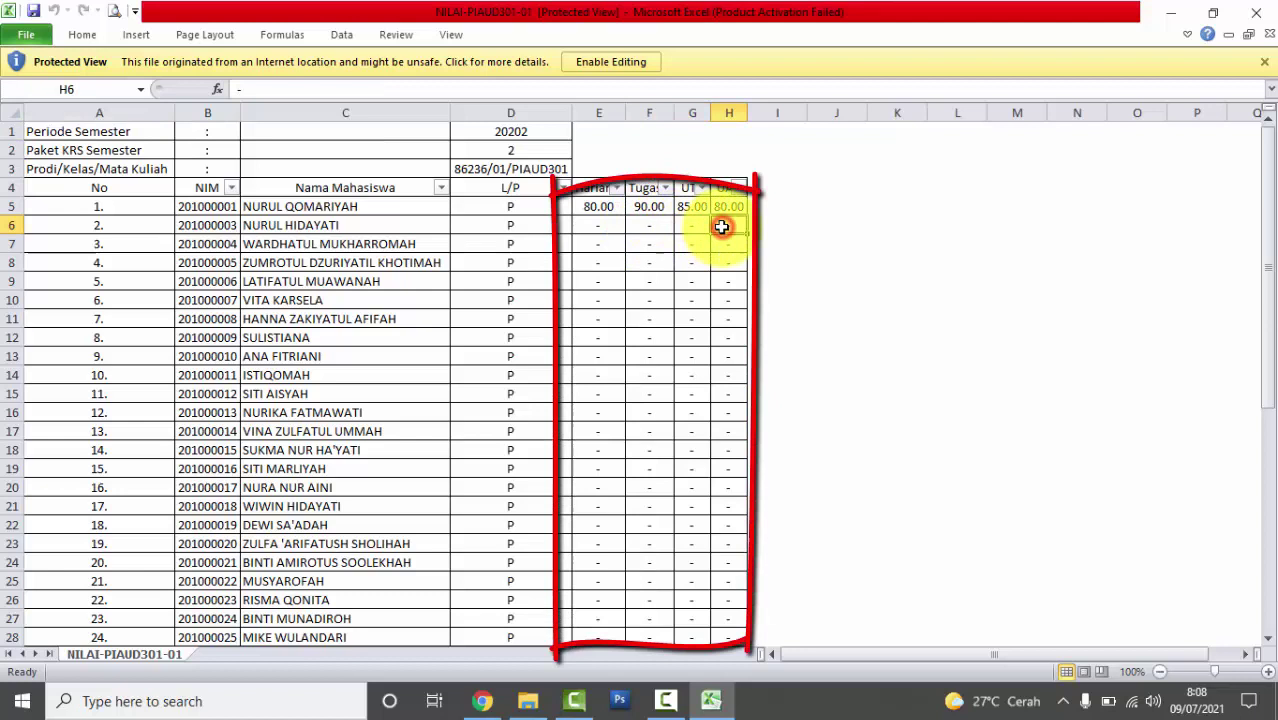
pyautogui.click(600, 244)
pyautogui.click(640, 245)
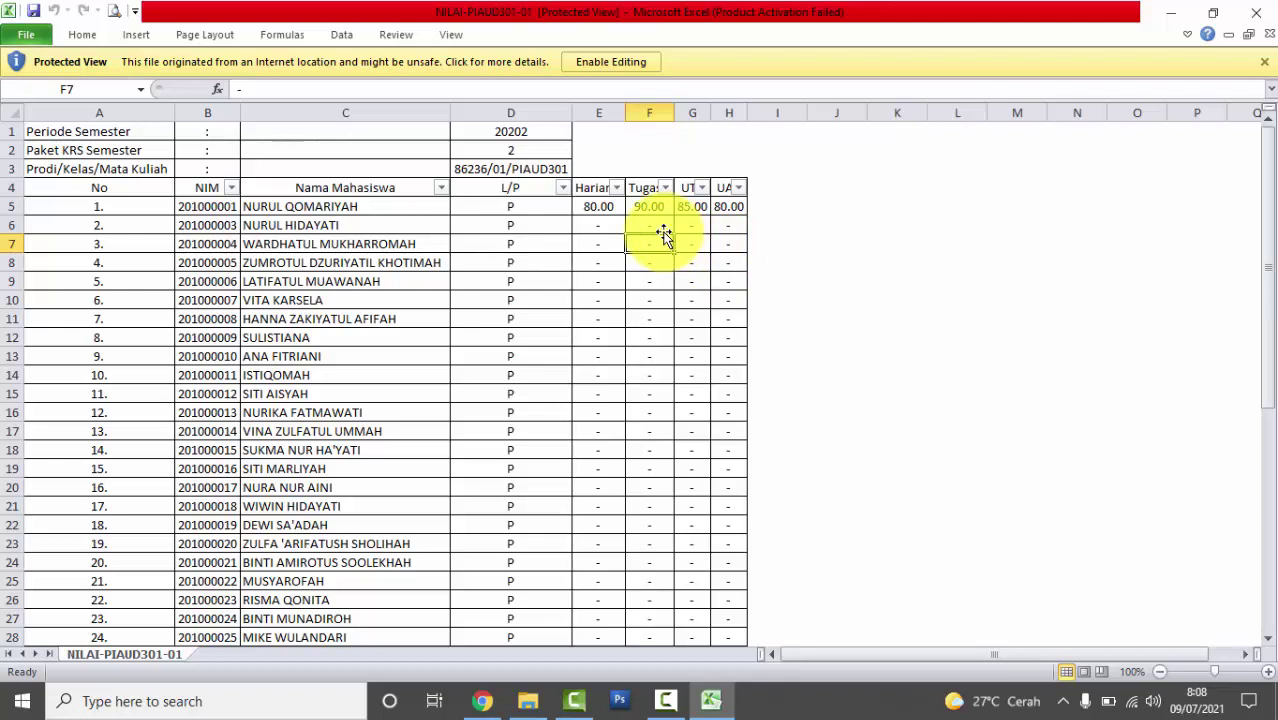
# Step: Enable editing in the protected grade template and select the second student's Harian cell
pyautogui.click(605, 223)
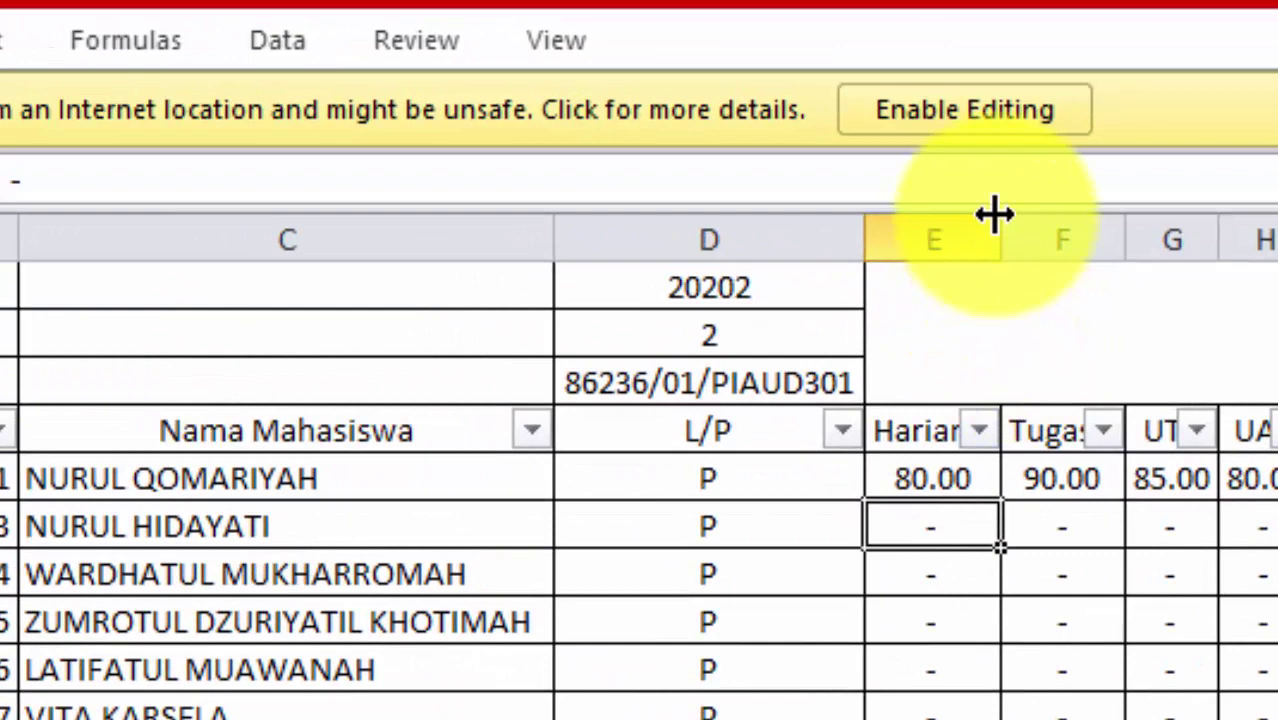
pyautogui.click(965, 125)
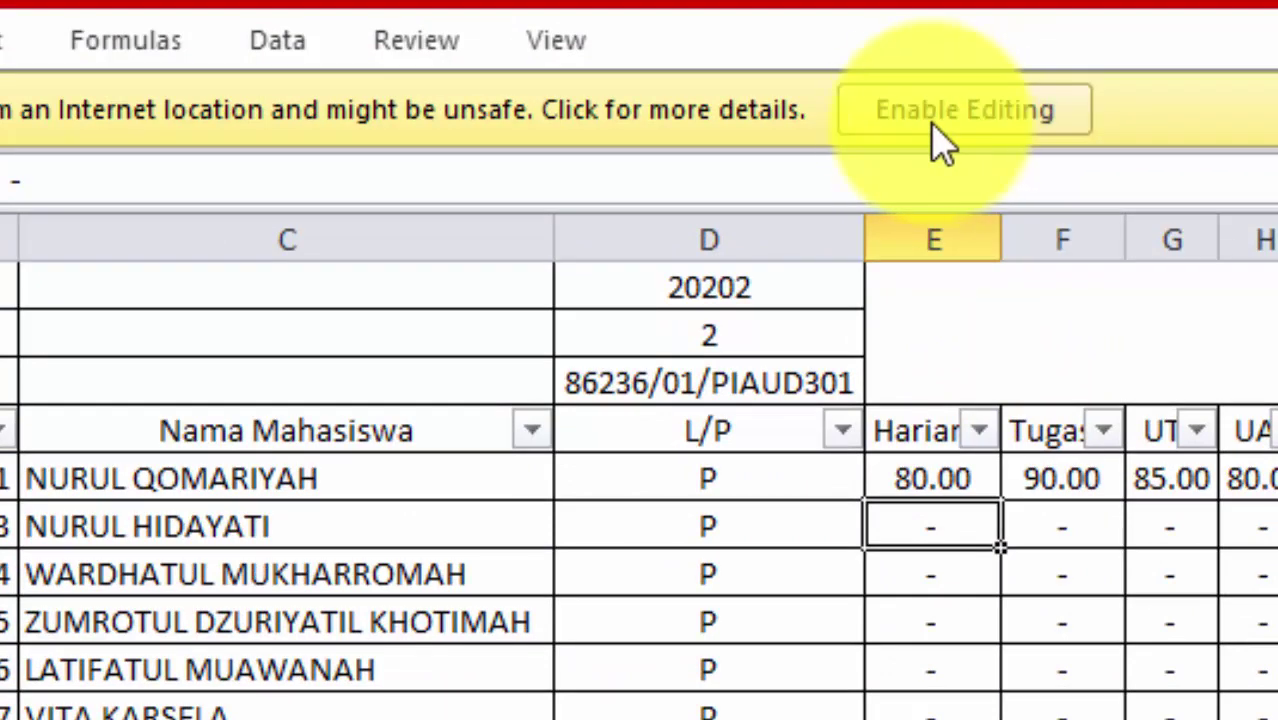
pyautogui.click(994, 116)
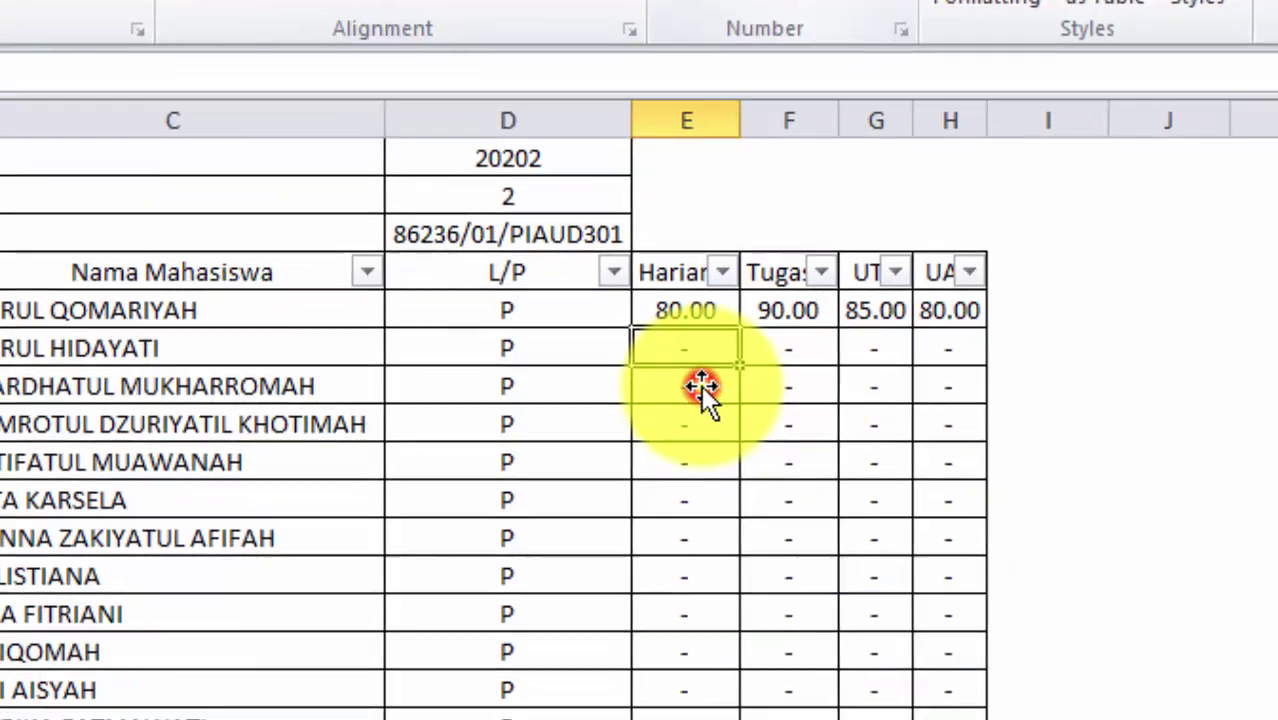
pyautogui.click(932, 700)
pyautogui.click(688, 336)
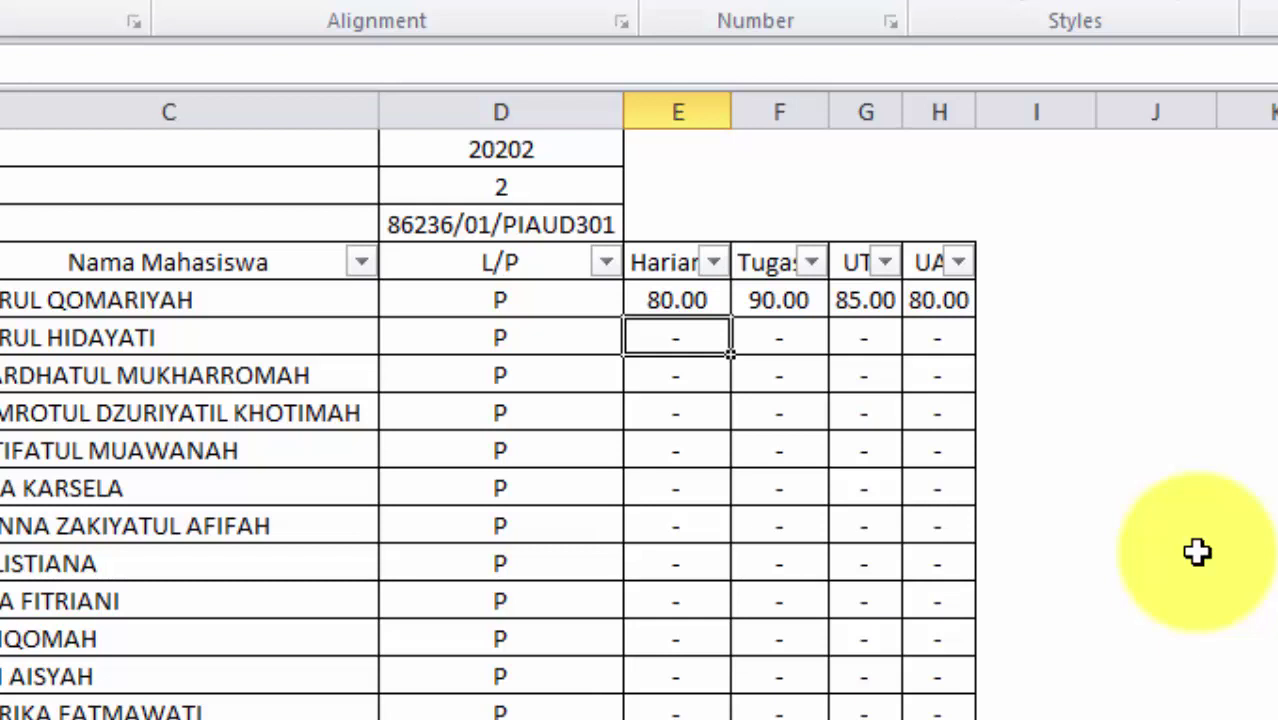
# Step: Enter Harian, Tugas, UTS and UAS grades of 80, 79, 95, 88 for the second student and 87, 88, 96, 100 for the third
pyautogui.write('80')
pyautogui.press('Tab')
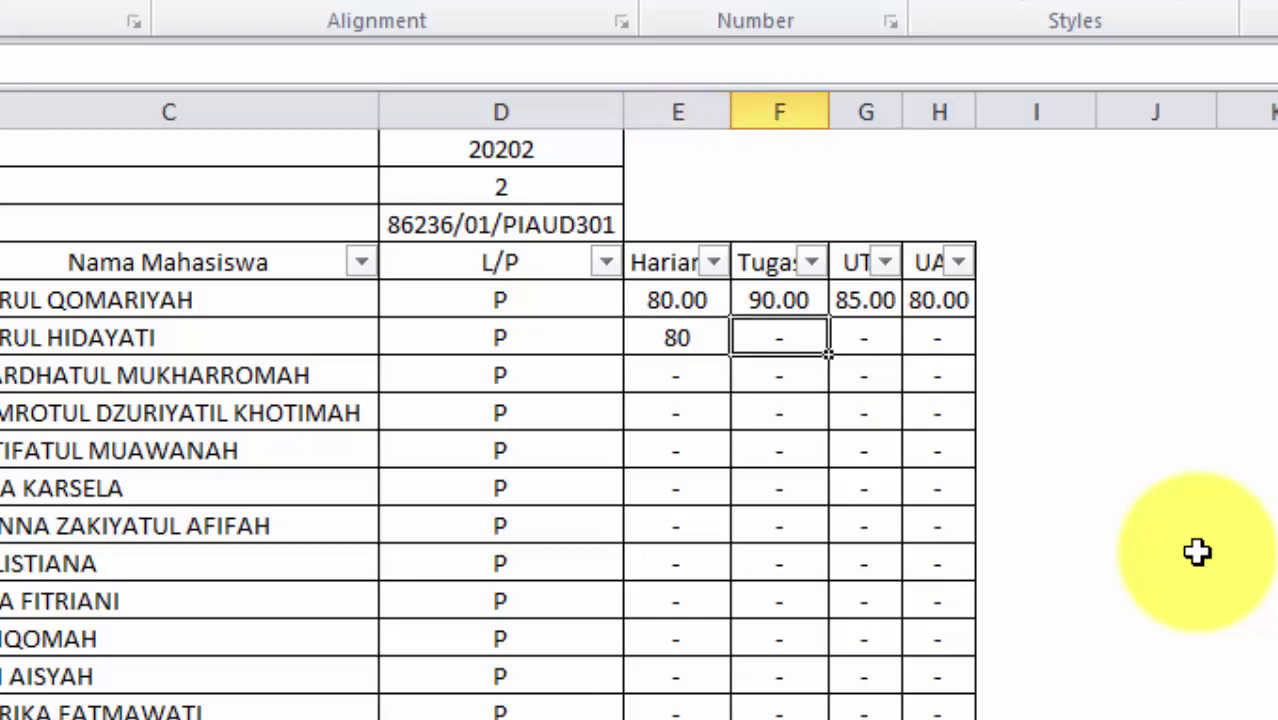
pyautogui.write('79')
pyautogui.press('Tab')
pyautogui.write('95')
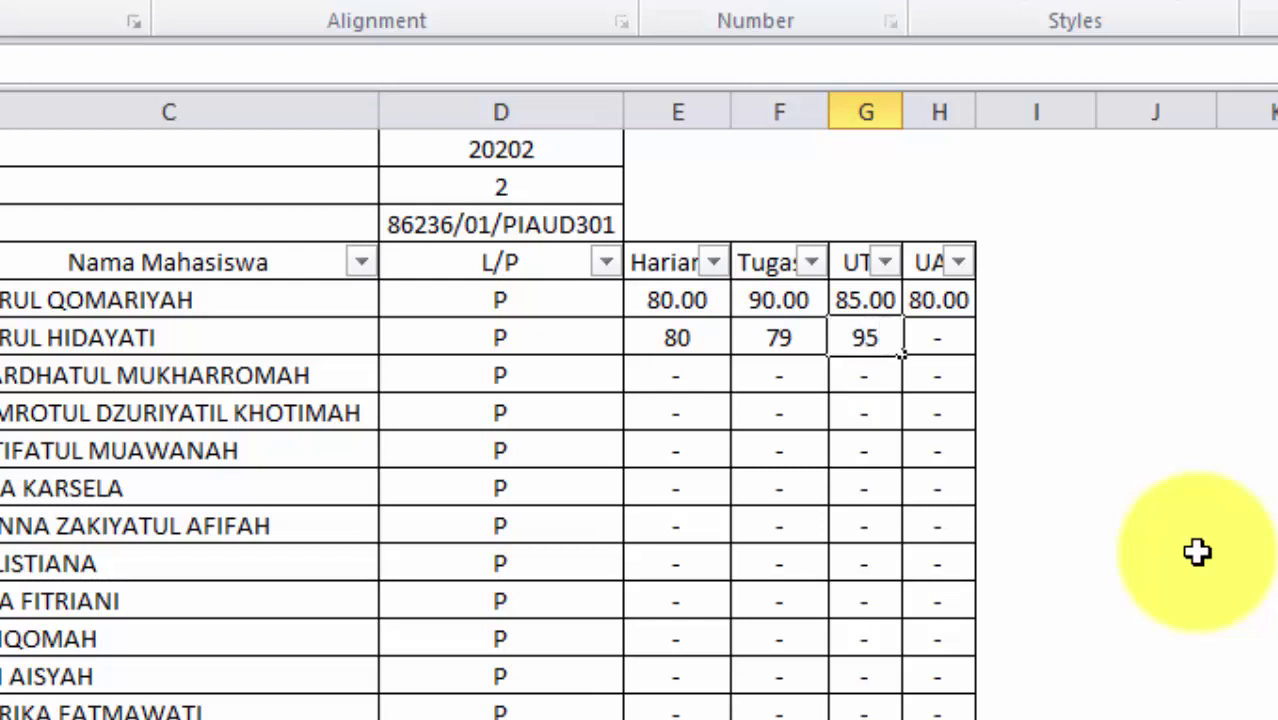
pyautogui.press('Tab')
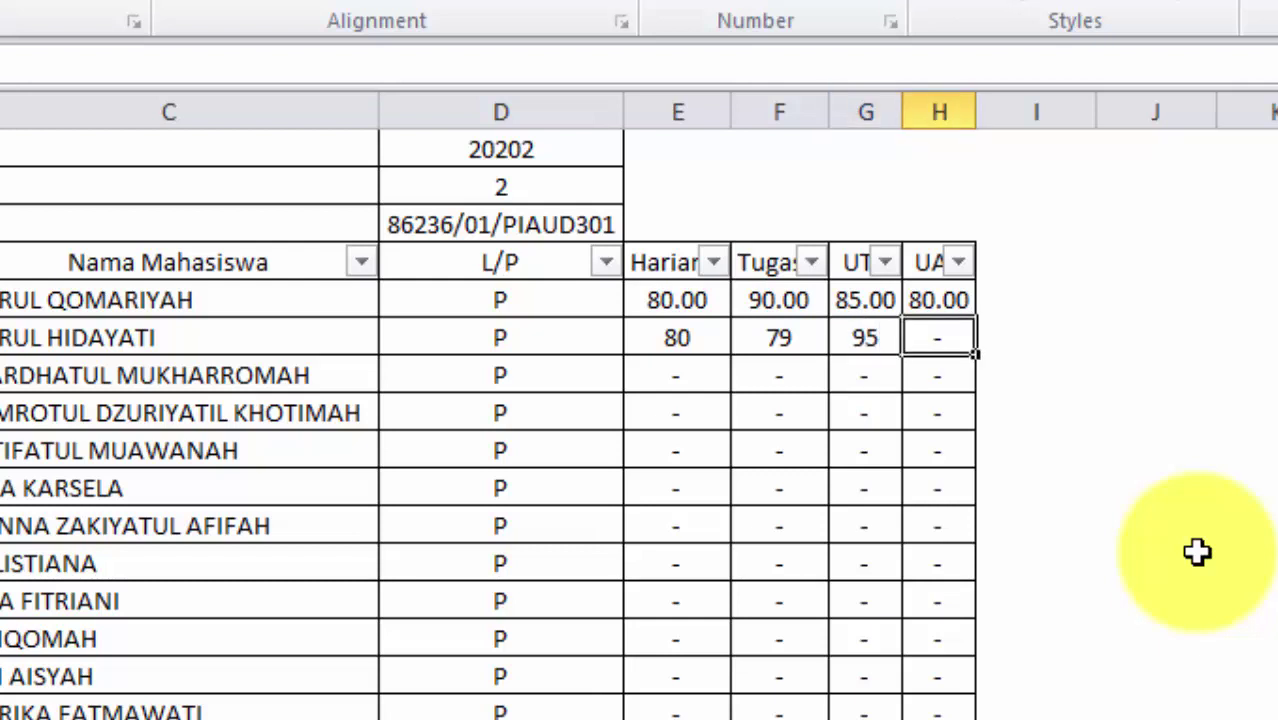
pyautogui.write('88')
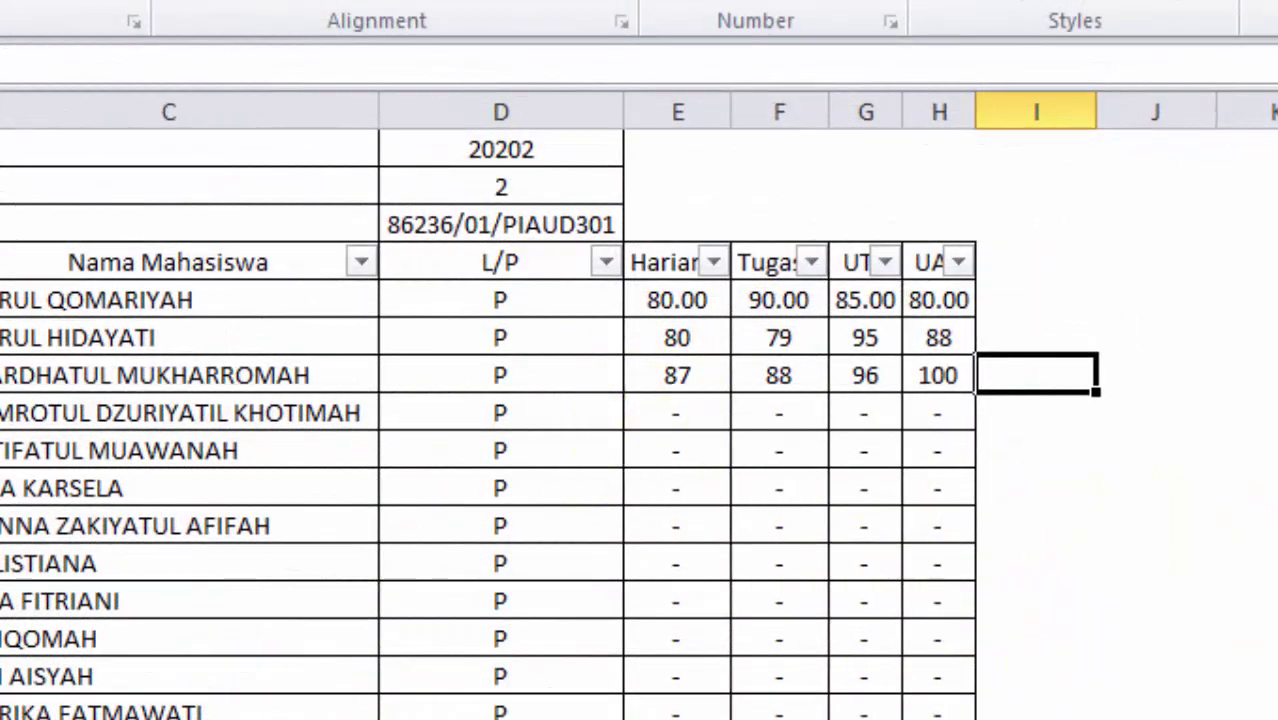
pyautogui.scroll(-5, 640, 420)
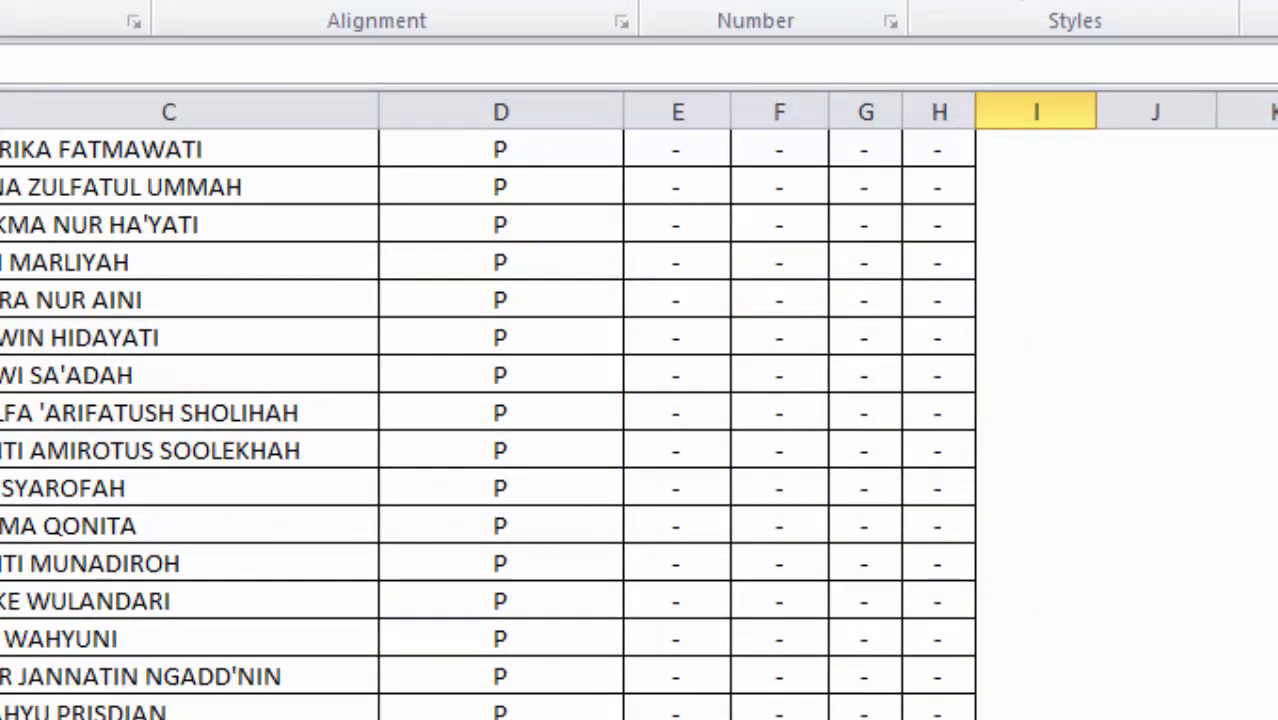
pyautogui.scroll(-3, 640, 420)
pyautogui.scroll(8, 640, 420)
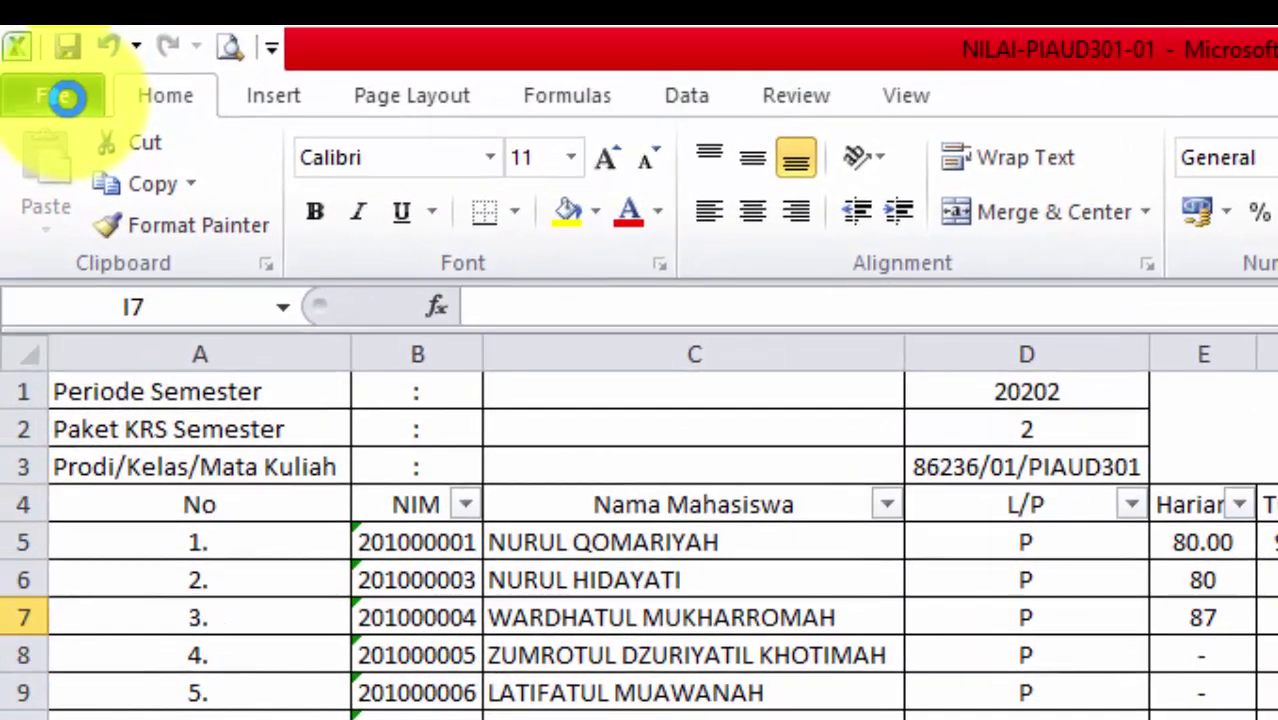
# Step: Start saving a copy of the completed grade workbook under the file name PIAUD A1
pyautogui.click(68, 98)
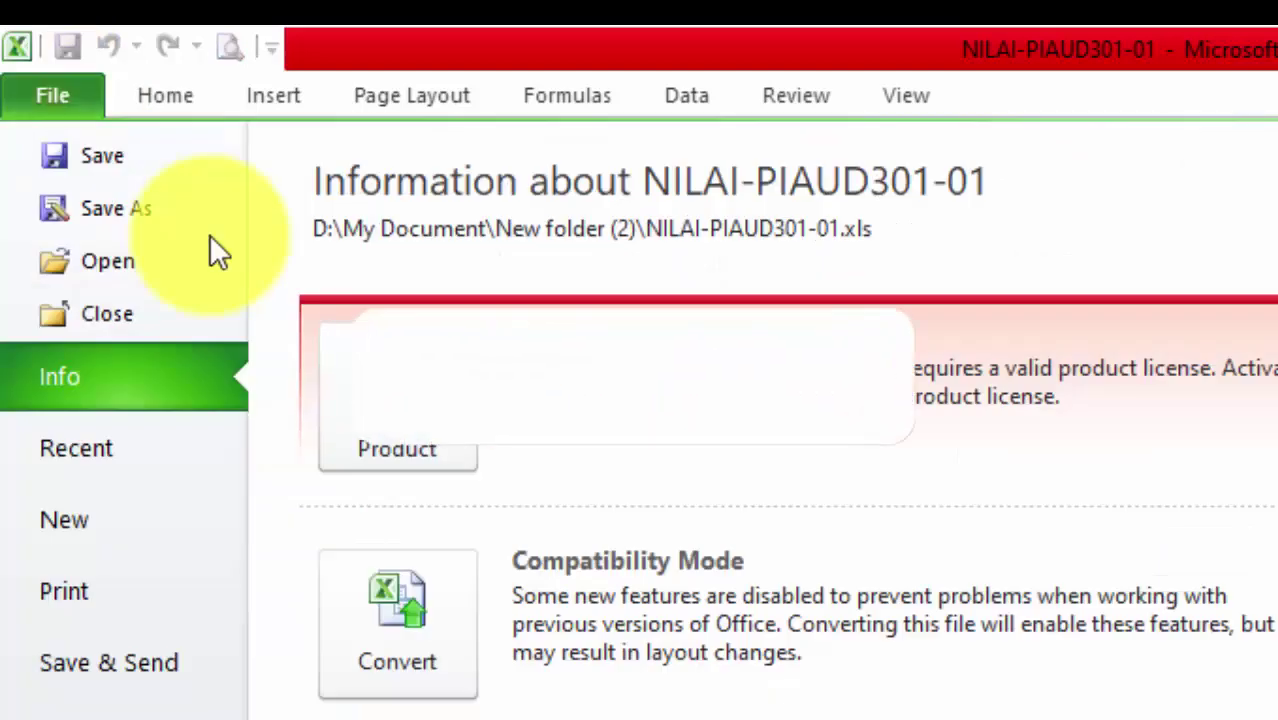
pyautogui.click(166, 205)
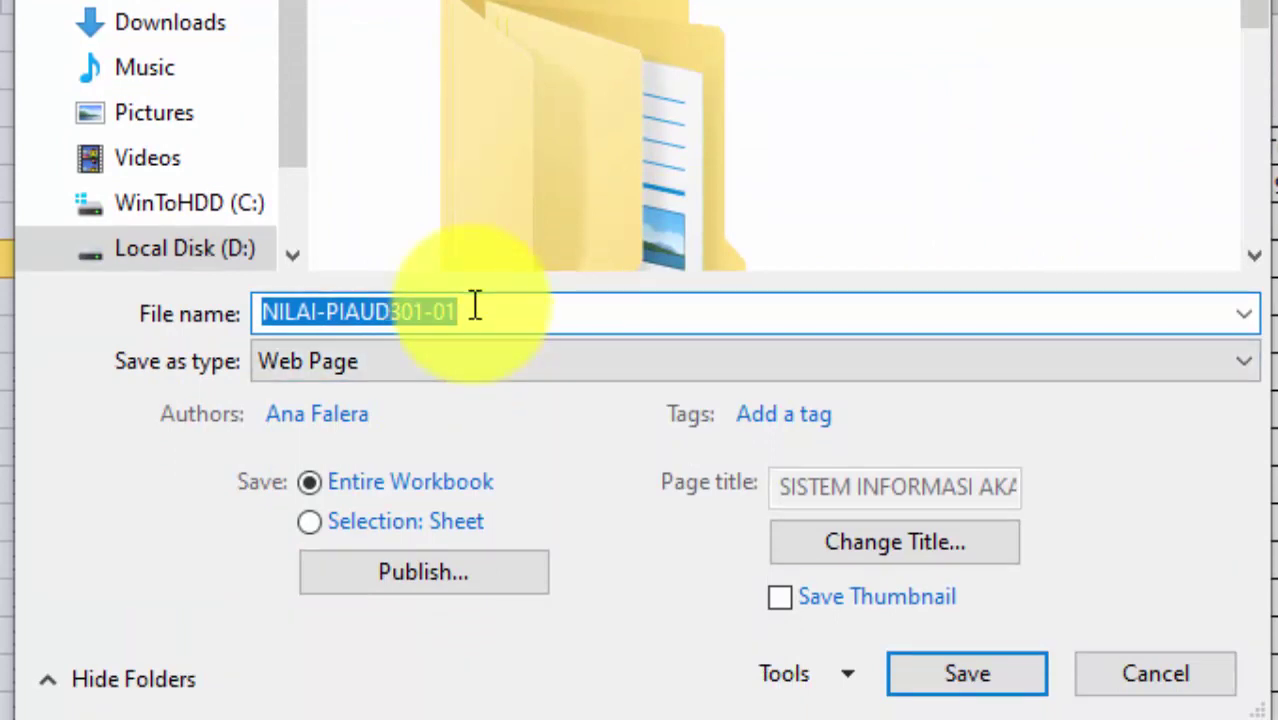
pyautogui.write('PIADU')
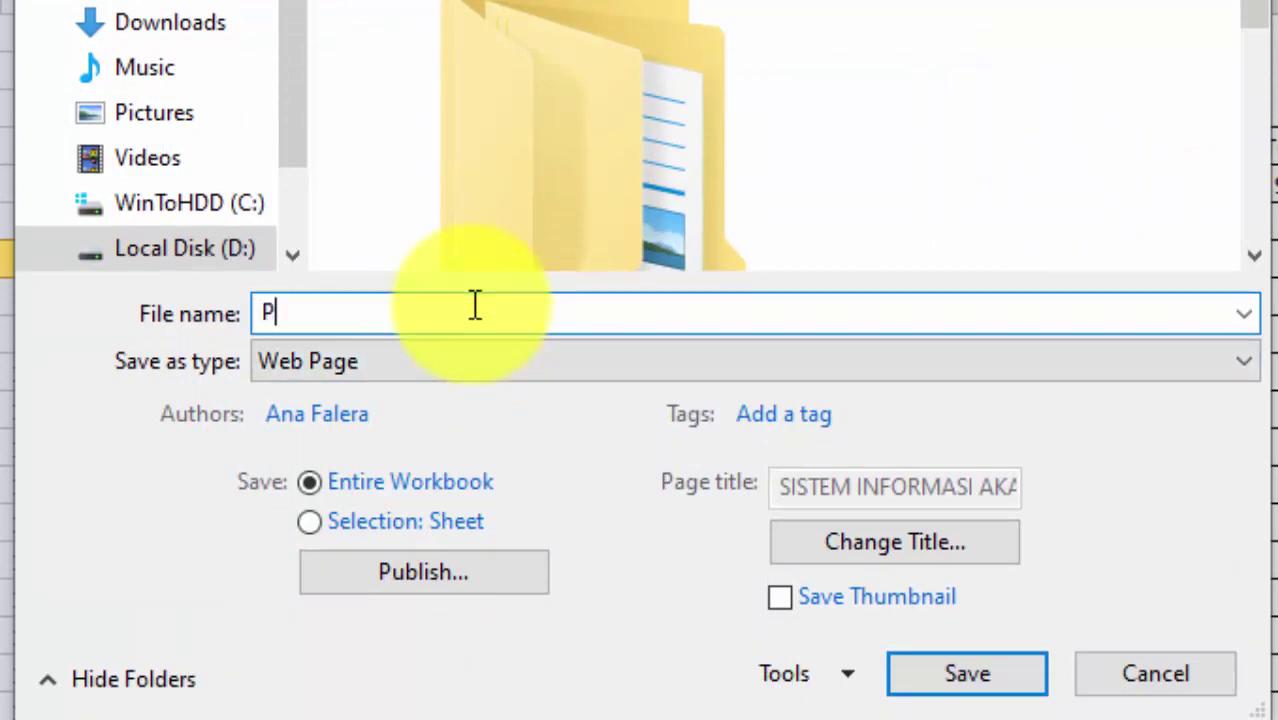
pyautogui.press('BackSpace')
pyautogui.press('BackSpace')
pyautogui.write('A')
pyautogui.press('BackSpace')
pyautogui.write('UD A1')
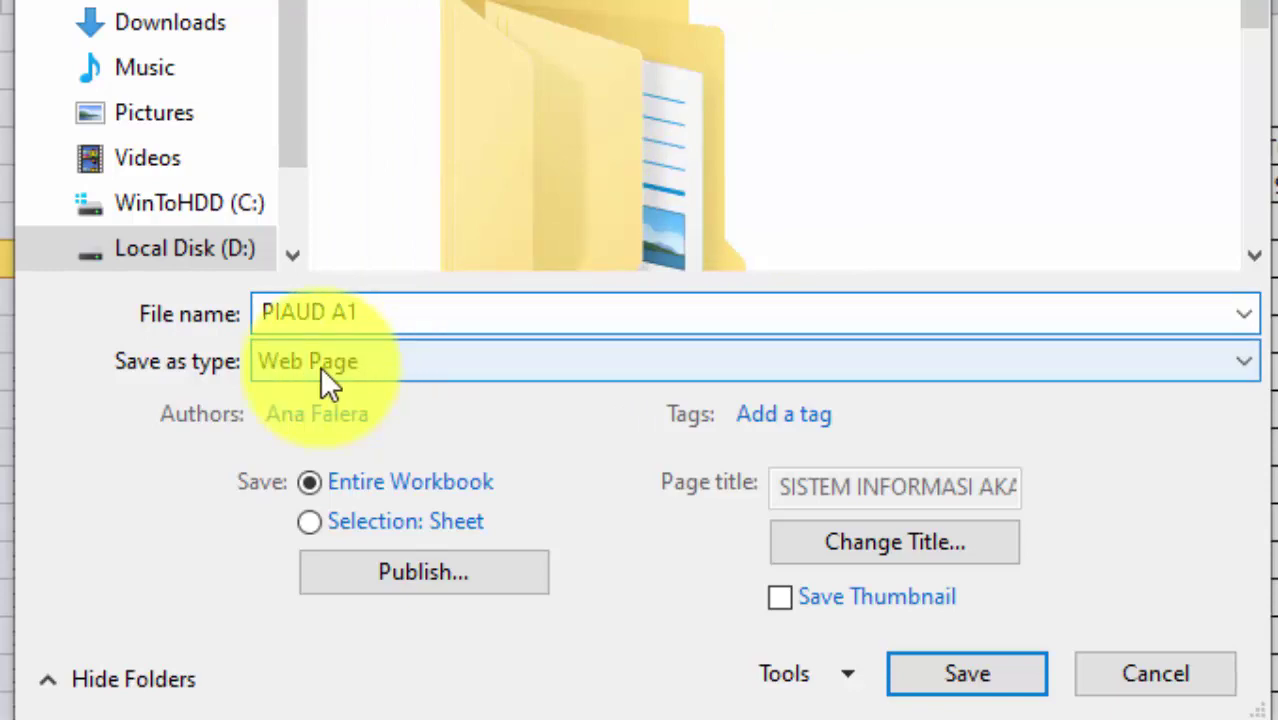
# Step: Save the PIAUD A1 copy as an Excel 97-2003 Workbook and close Excel
pyautogui.click(369, 362)
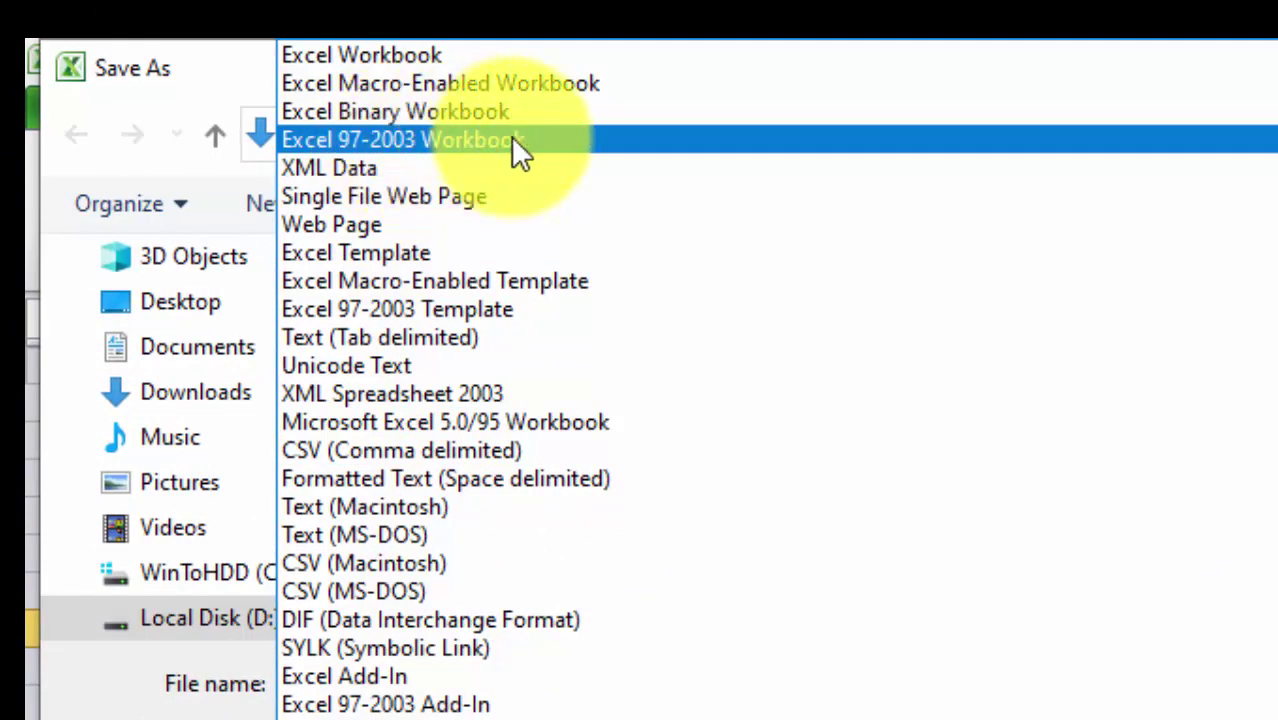
pyautogui.click(548, 139)
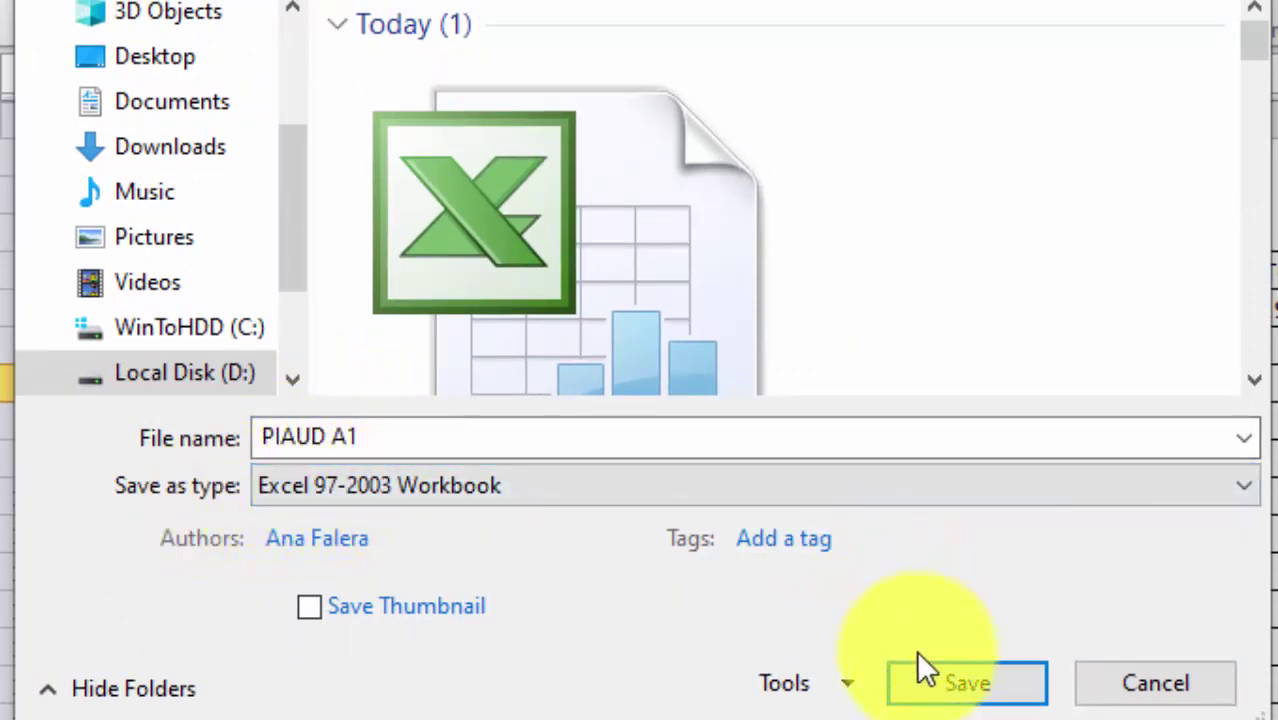
pyautogui.click(935, 688)
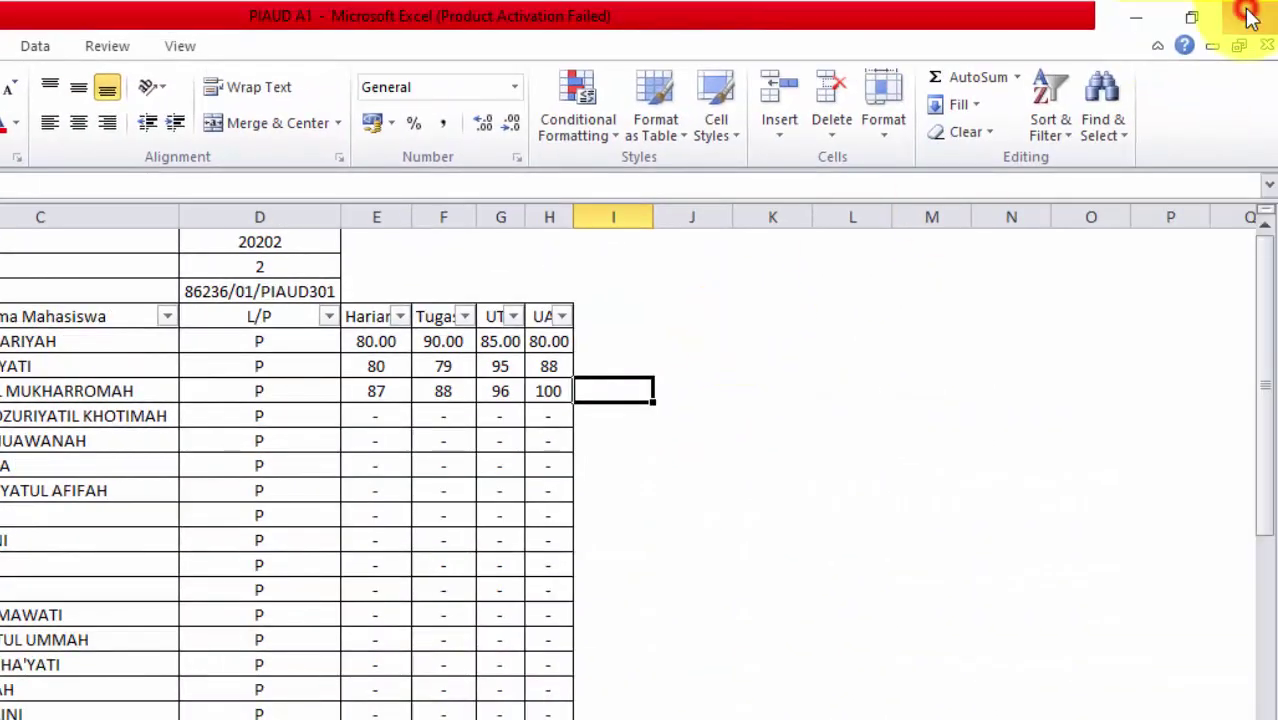
pyautogui.click(1248, 17)
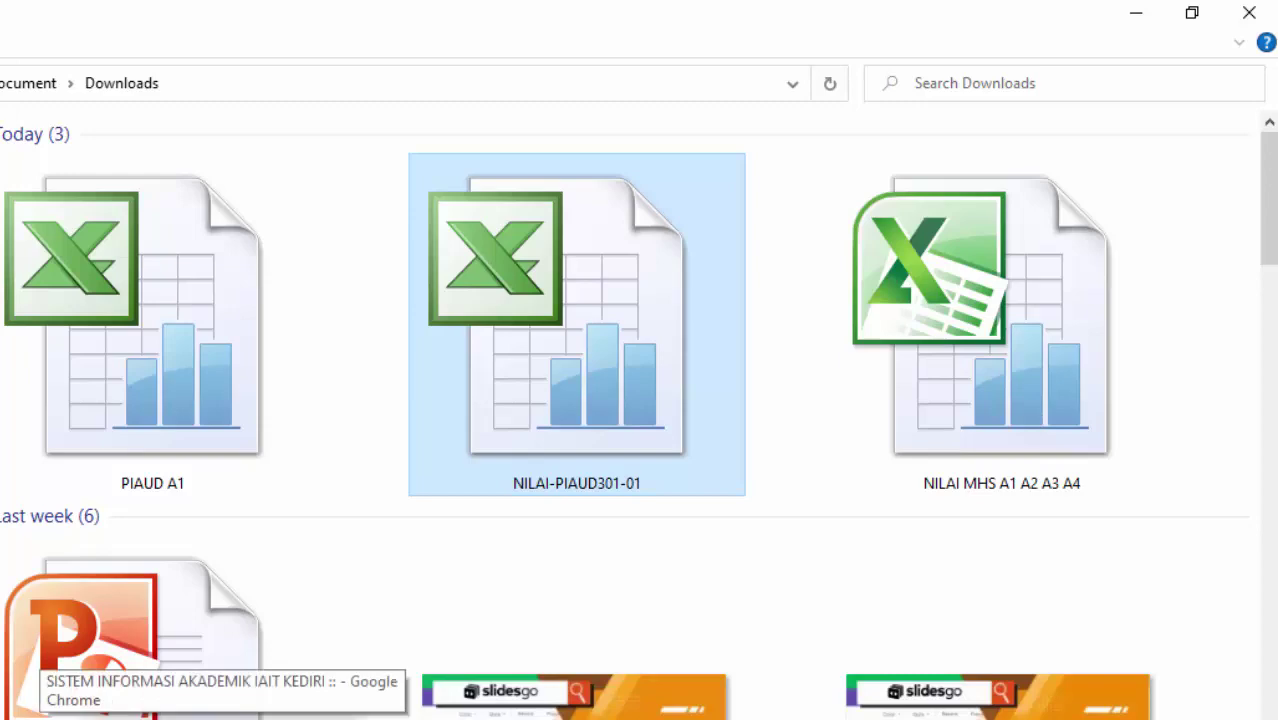
# Step: Switch to the SIAKAD page in Chrome and import PIAUD A1.xls as the numeric grade data
pyautogui.click(200, 719)
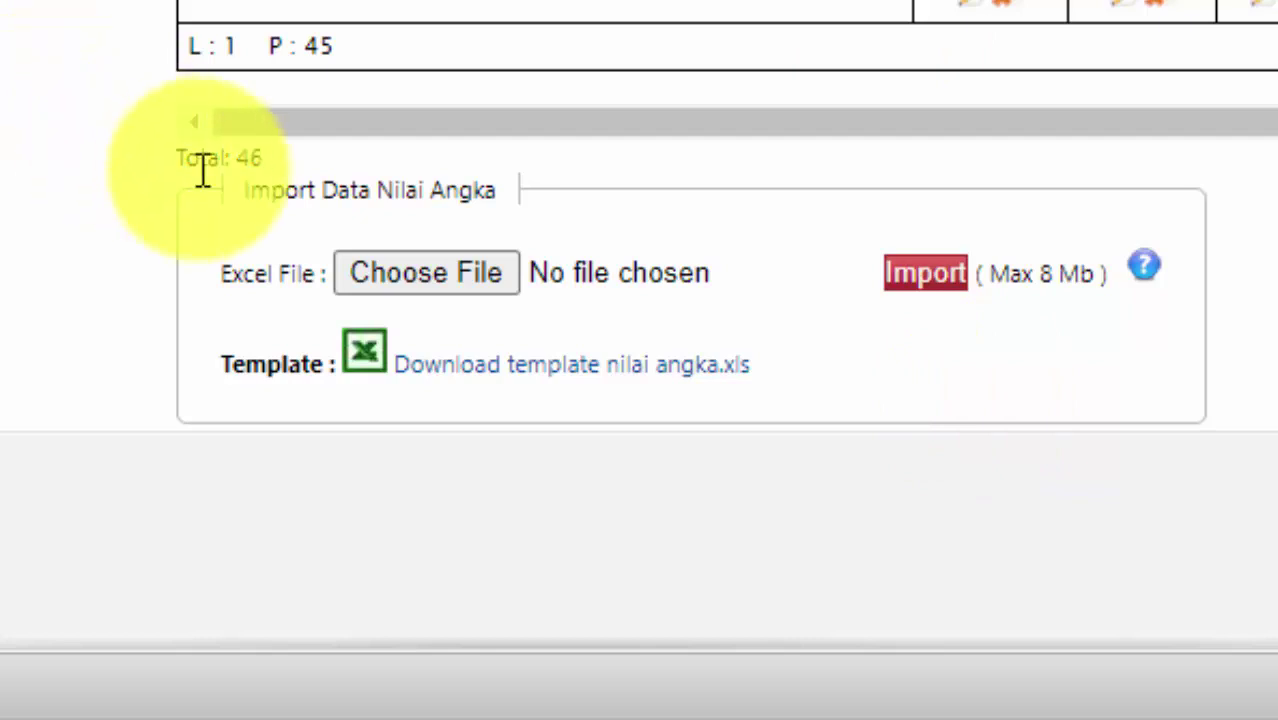
pyautogui.click(424, 280)
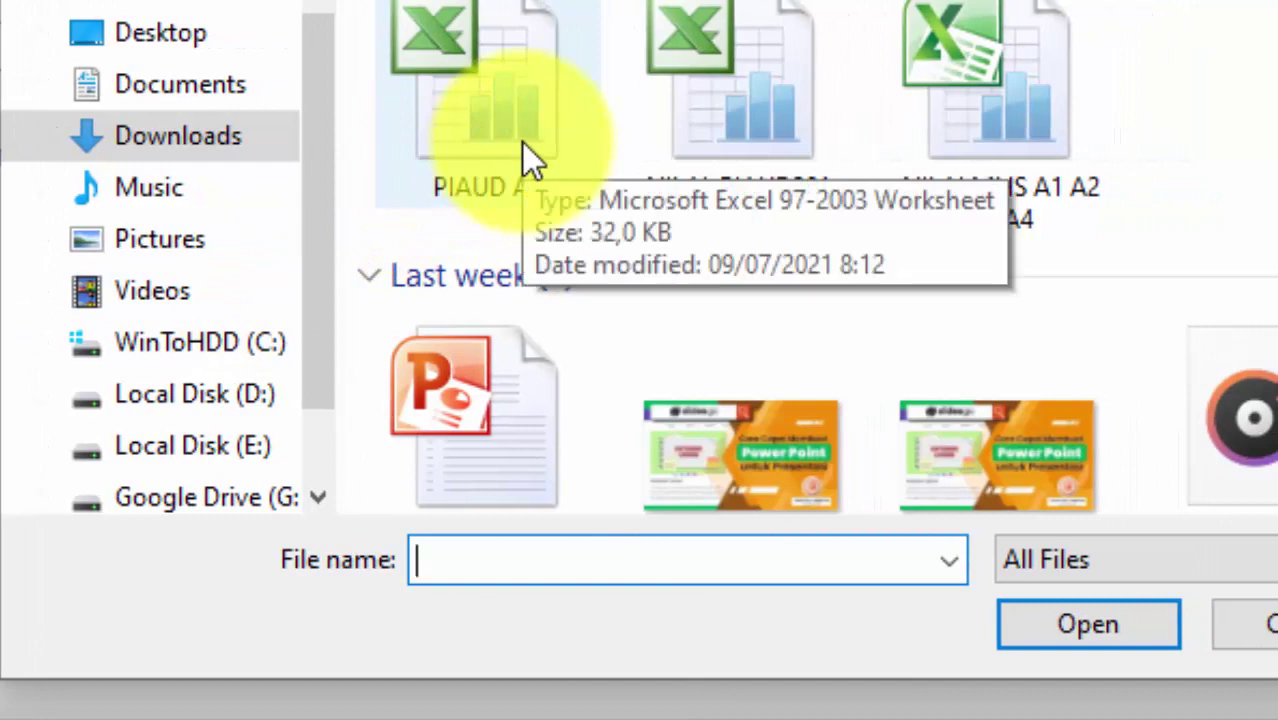
pyautogui.click(522, 143)
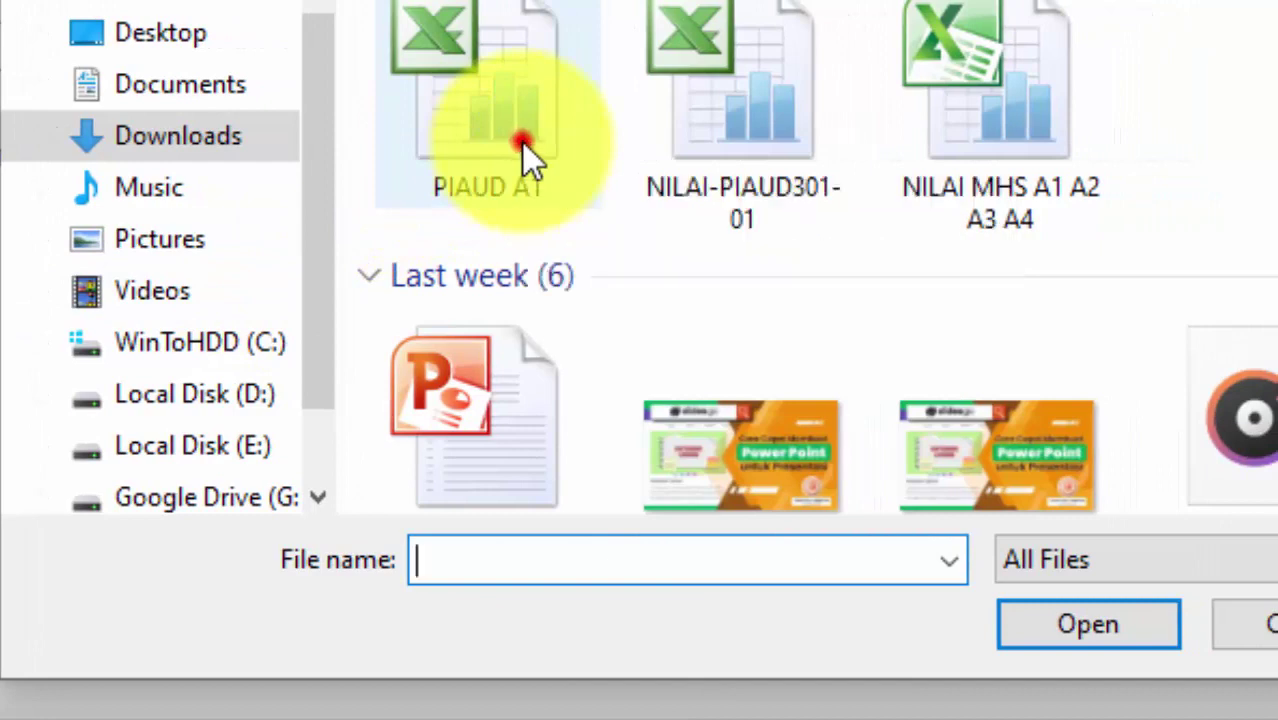
pyautogui.click(1012, 636)
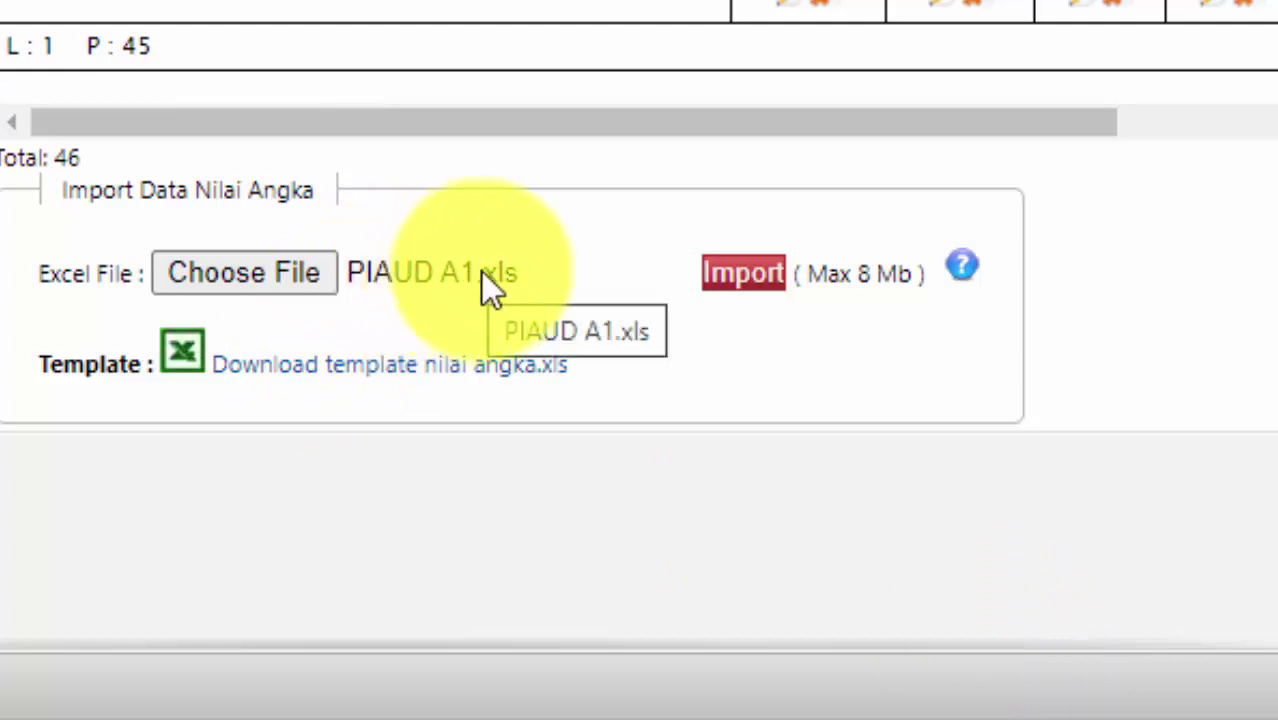
pyautogui.click(758, 282)
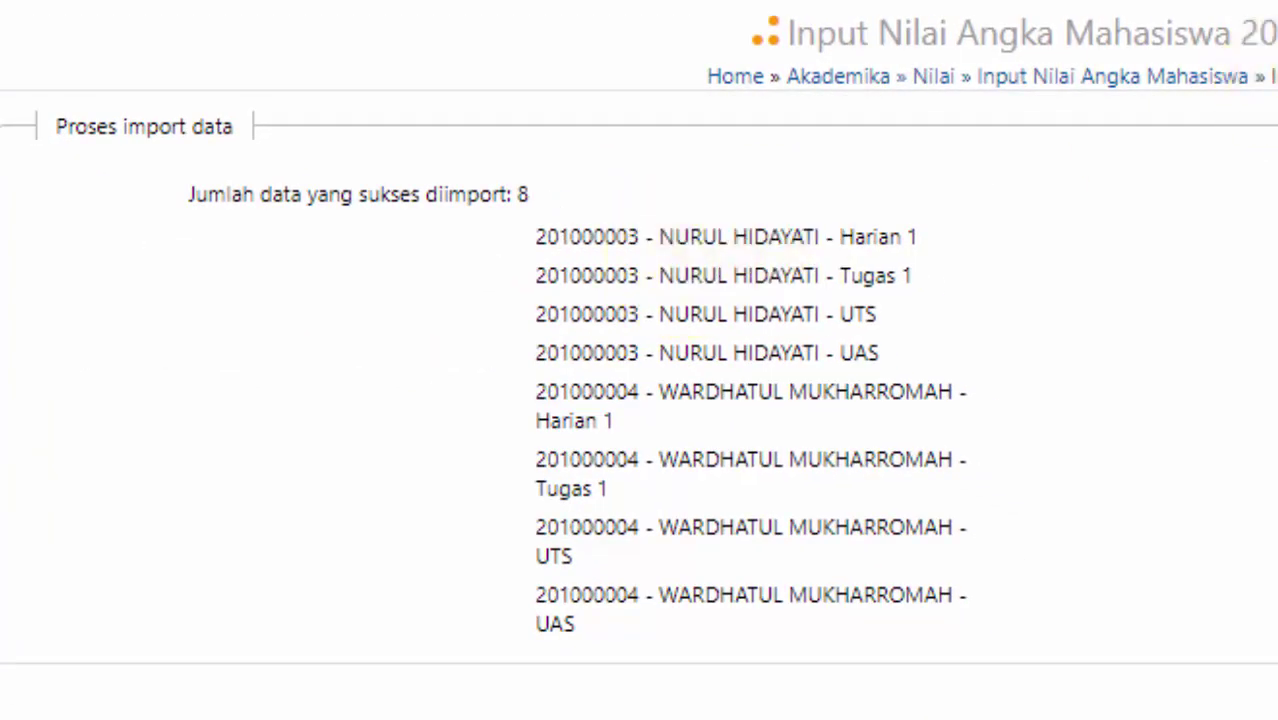
# Step: Review the import report for the successfully imported, updated and failed grade entries
pyautogui.scroll(-3, 640, 380)
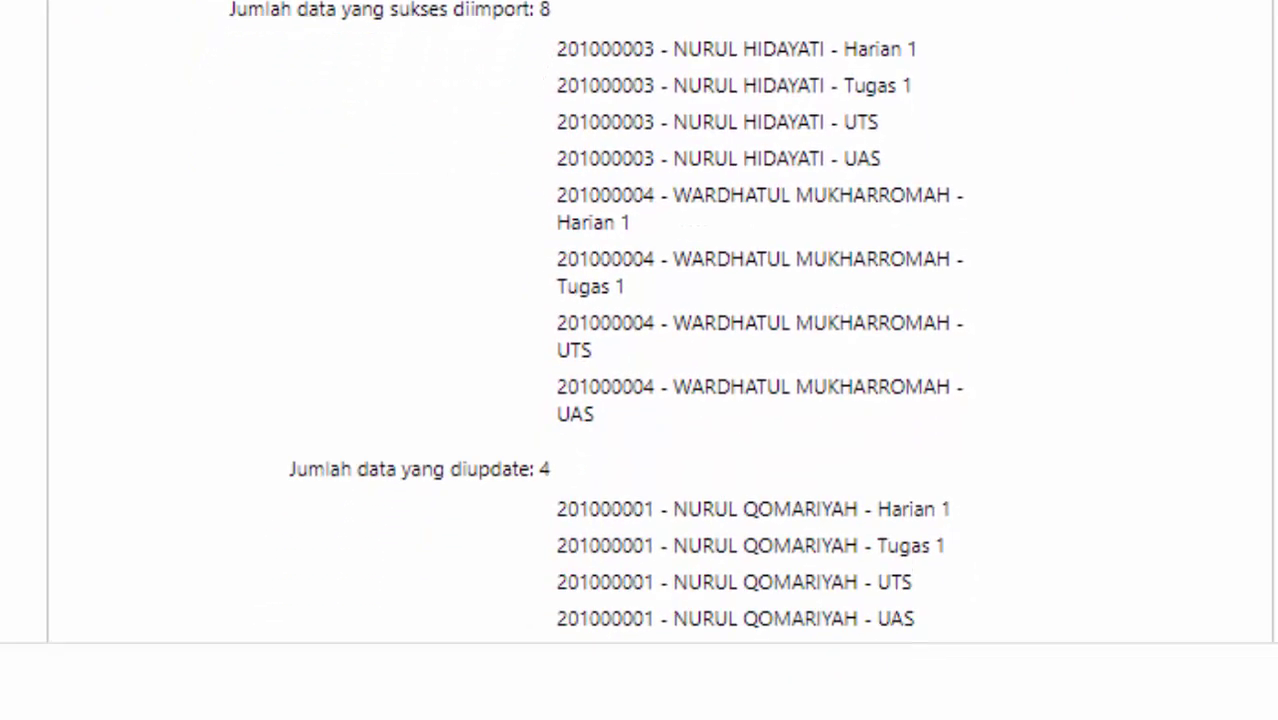
pyautogui.scroll(-3, 640, 300)
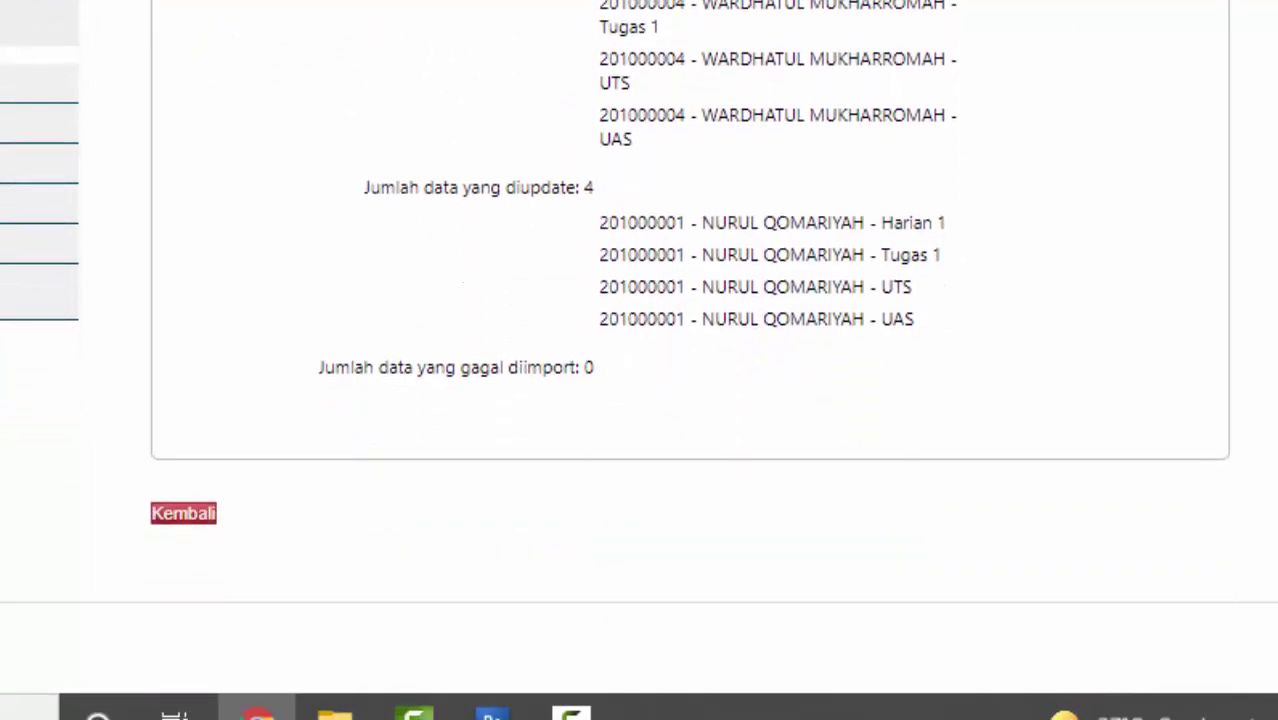
pyautogui.scroll(2, 640, 300)
pyautogui.scroll(-1, 640, 300)
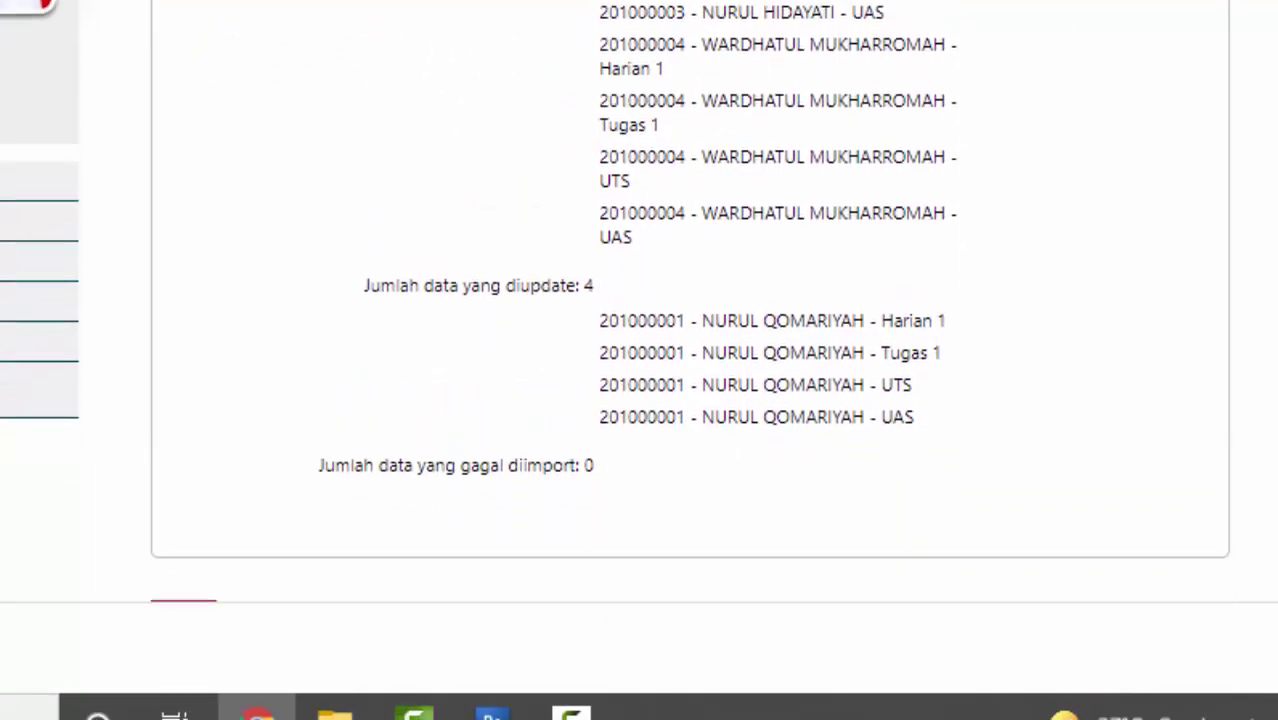
pyautogui.scroll(2, 640, 300)
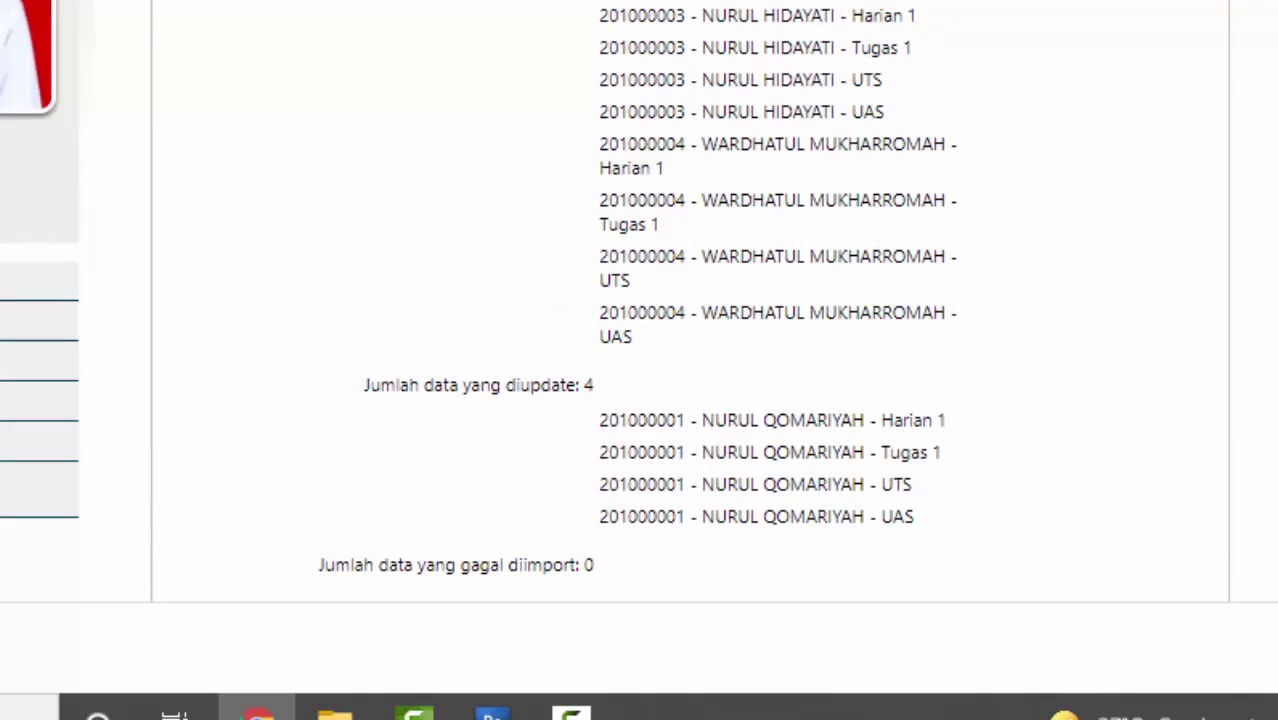
pyautogui.scroll(-2, 628, 251)
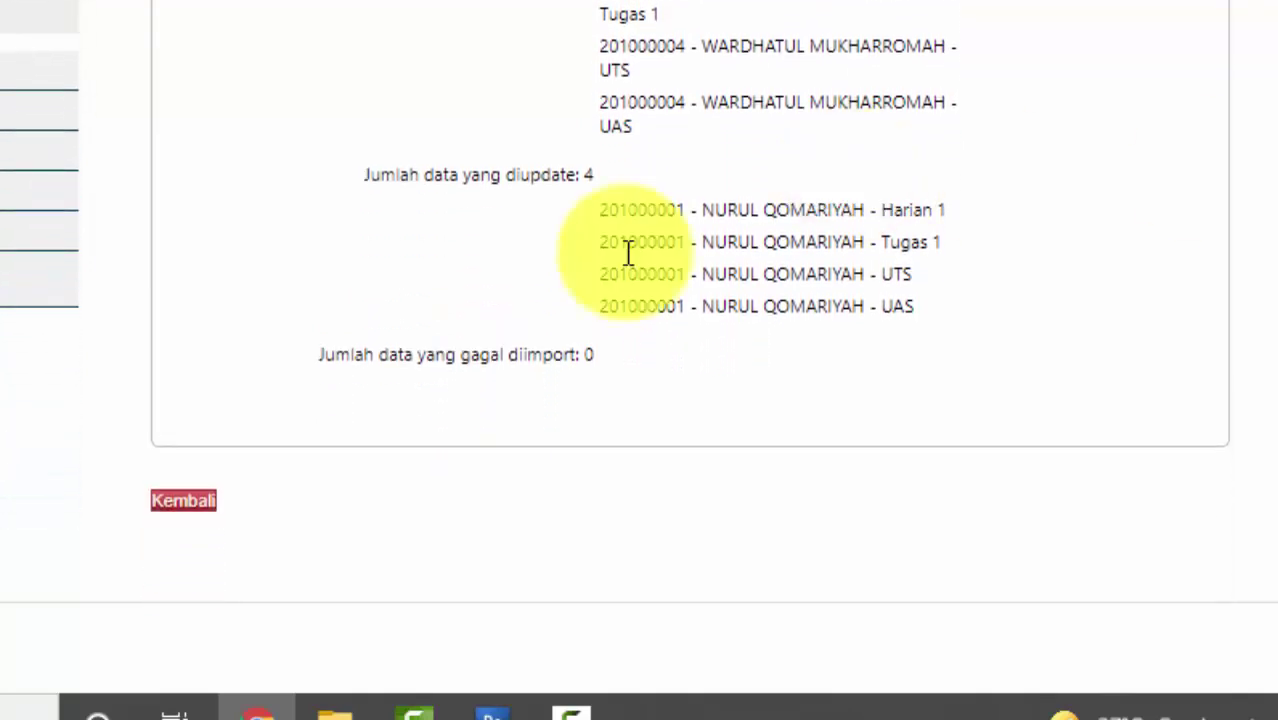
# Step: Return to the course's grade list and check the first three students' component grades, Nilai Angka, Nilai Huruf, Bobot and Lulus
pyautogui.click(198, 502)
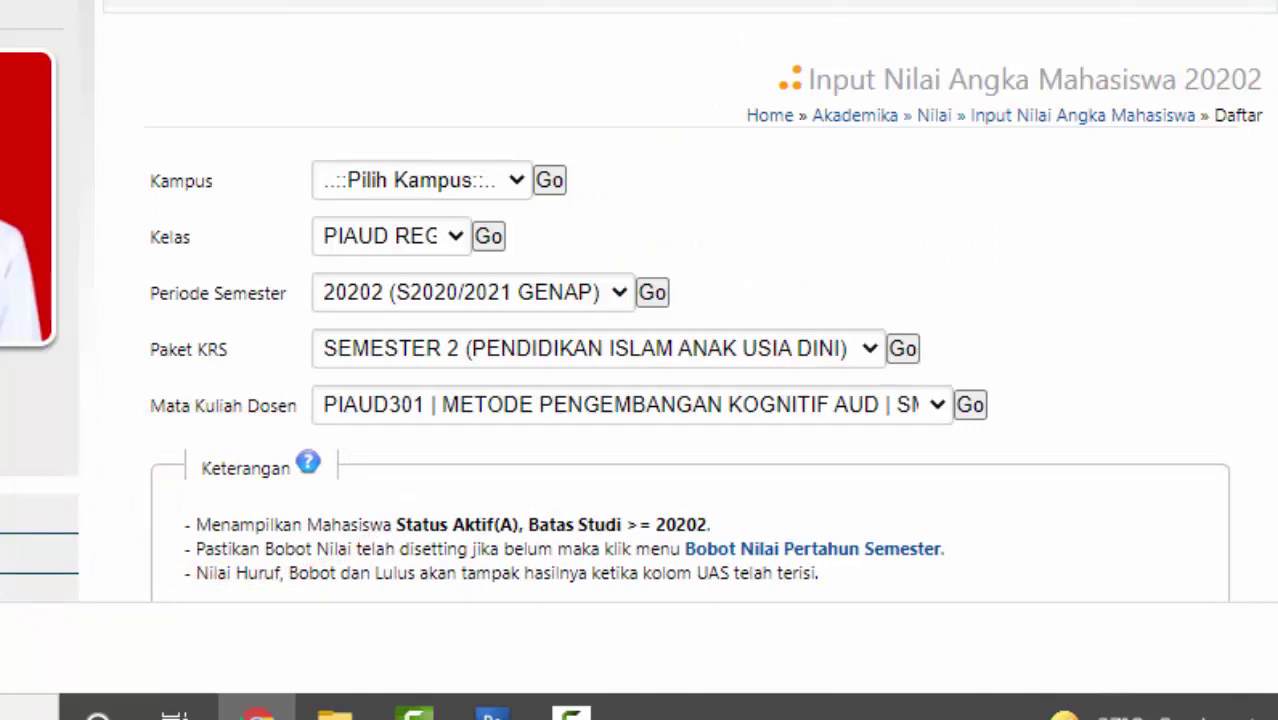
pyautogui.scroll(-5, 640, 350)
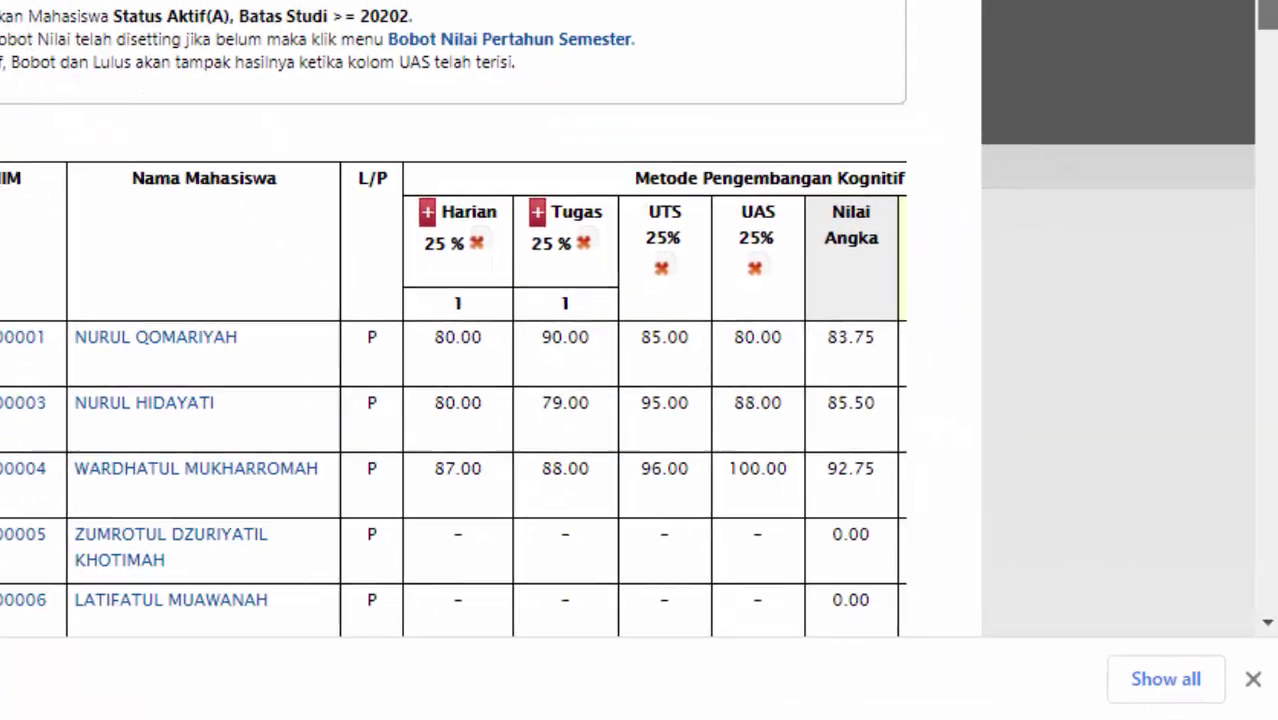
pyautogui.scroll(-2, 454, 380)
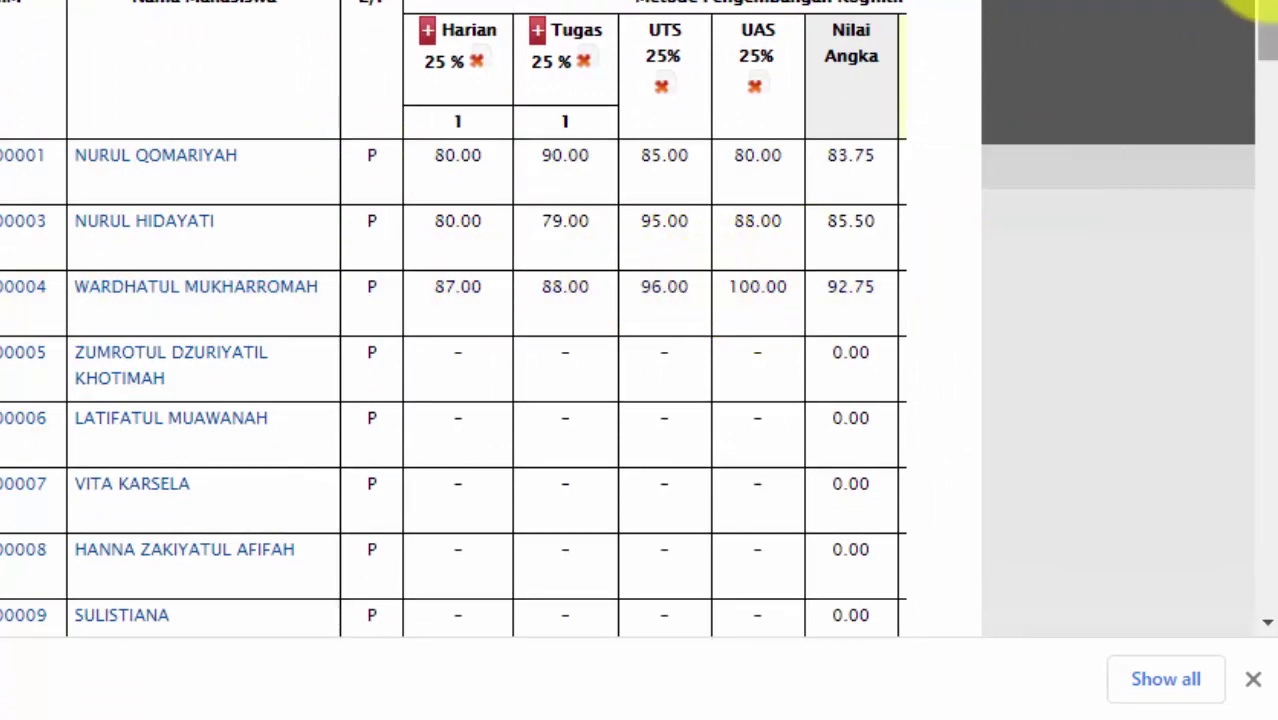
pyautogui.moveTo(1266, 35); pyautogui.dragTo(1262, 550)
pyautogui.moveTo(588, 160); pyautogui.dragTo(773, 180)
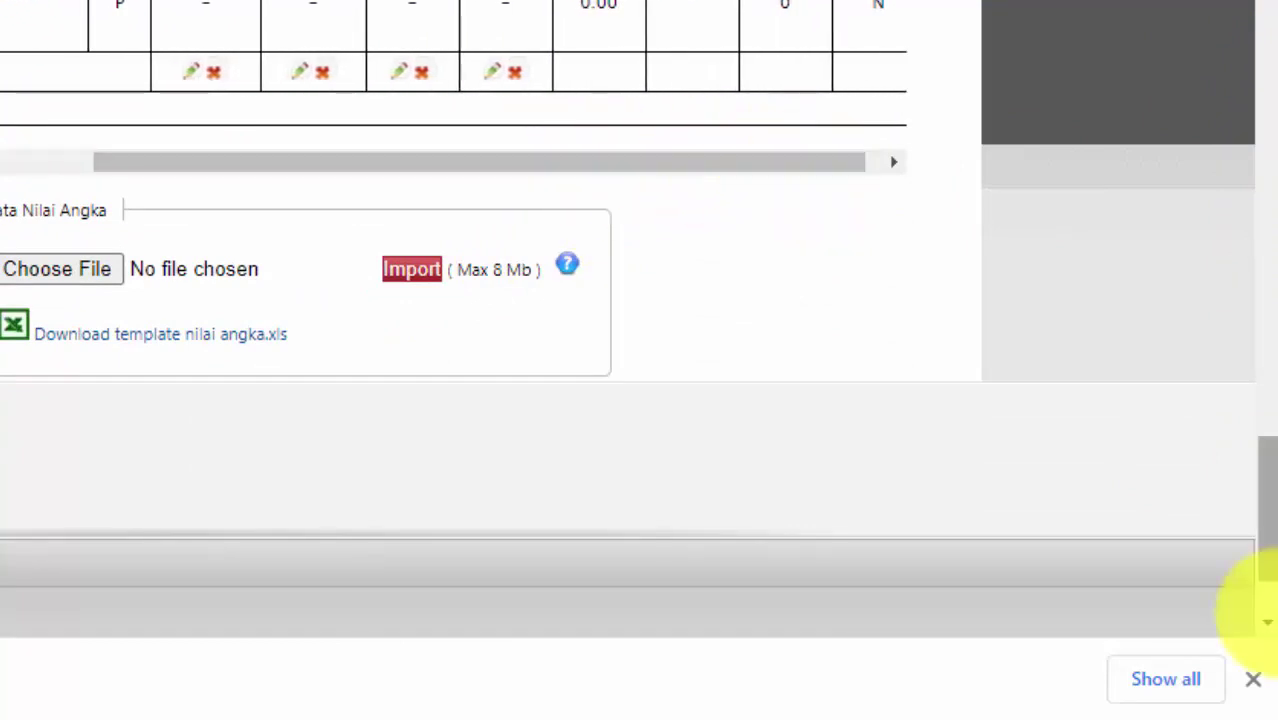
pyautogui.moveTo(1264, 563); pyautogui.dragTo(1270, 40)
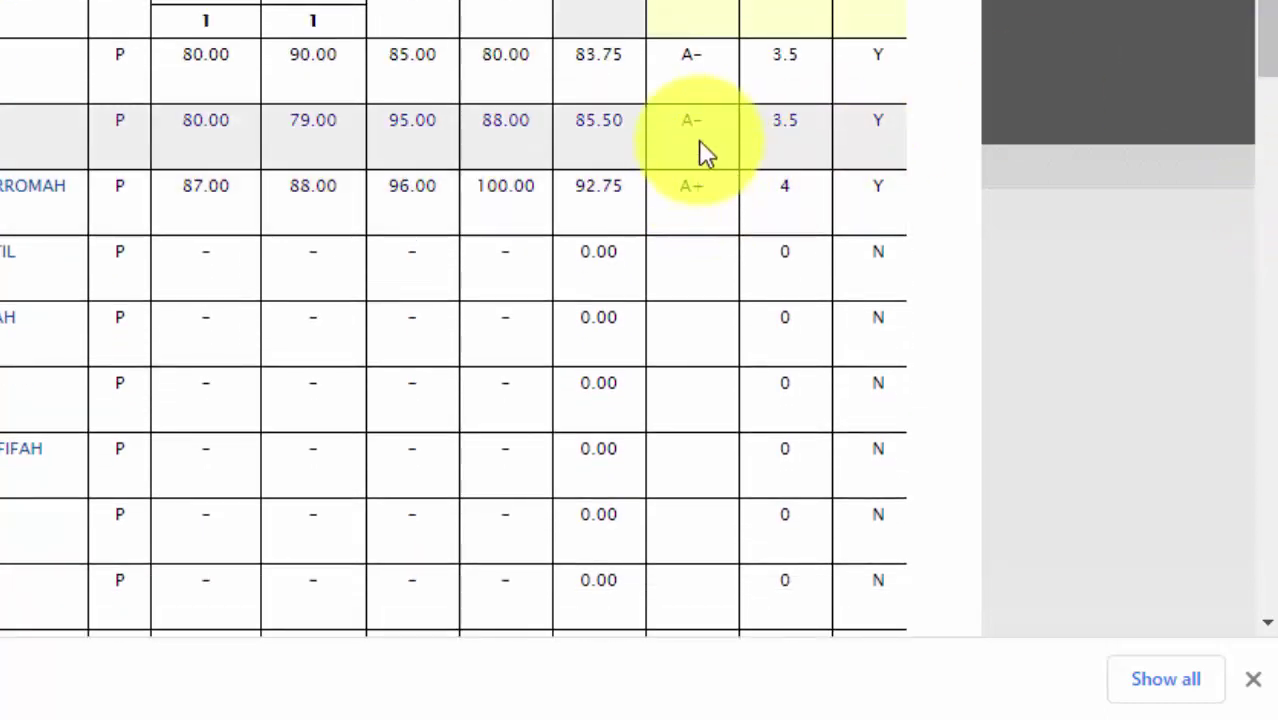